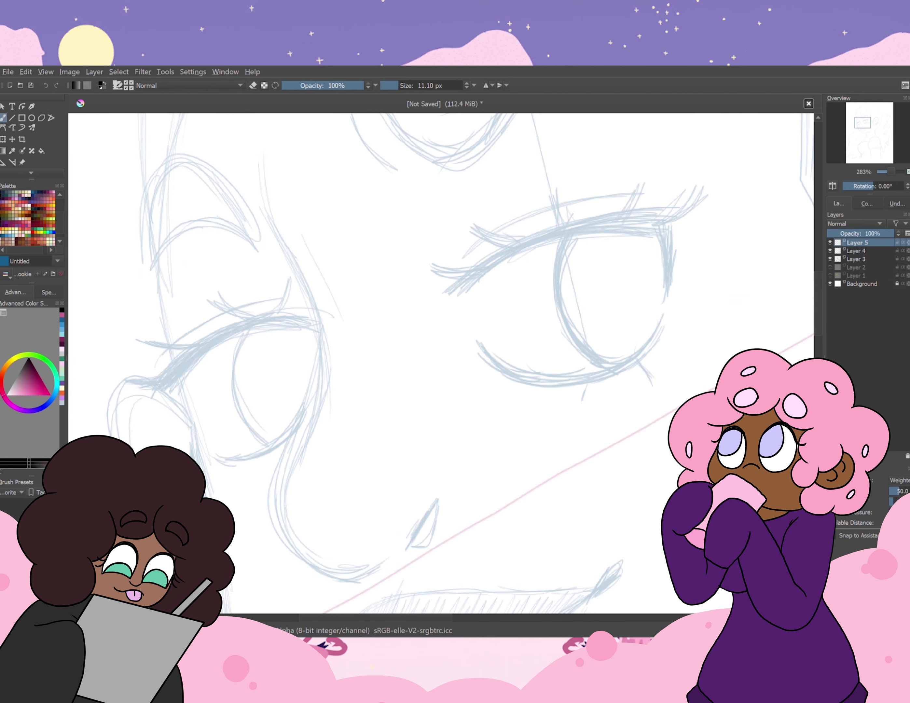
# - Ink the nose contour, the nostril and the far eye's upper and lower lids over the sketch
pyautogui.moveTo(440, 494); pyautogui.dragTo(405, 545)
pyautogui.moveTo(312, 314); pyautogui.dragTo(198, 356)
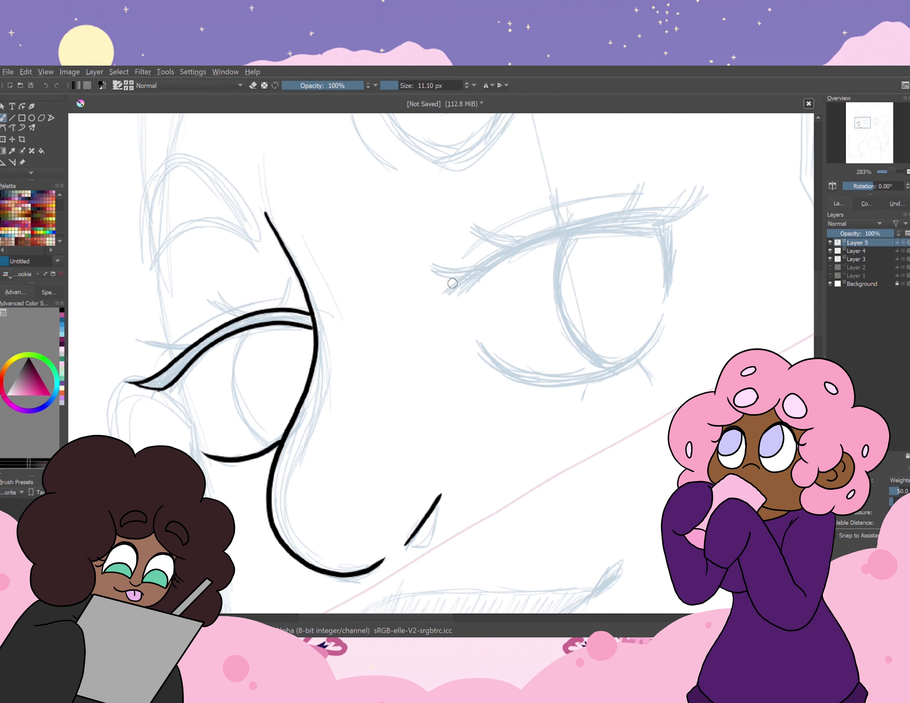
# - Ink the near eye's thick upper lid outline, its crease line and four upper lashes
pyautogui.moveTo(465, 299); pyautogui.dragTo(680, 230)
pyautogui.moveTo(460, 262); pyautogui.dragTo(632, 205)
pyautogui.moveTo(425, 243); pyautogui.dragTo(456, 273)
pyautogui.moveTo(470, 208); pyautogui.dragTo(496, 236)
pyautogui.moveTo(554, 177); pyautogui.dragTo(557, 211)
pyautogui.moveTo(642, 173); pyautogui.dragTo(630, 208)
# - Ink the far eye's crease line and its three upper lashes
pyautogui.moveTo(180, 347); pyautogui.dragTo(289, 300)
pyautogui.moveTo(138, 337); pyautogui.dragTo(193, 350)
pyautogui.moveTo(218, 295); pyautogui.dragTo(237, 318)
pyautogui.moveTo(287, 276); pyautogui.dragTo(278, 308)
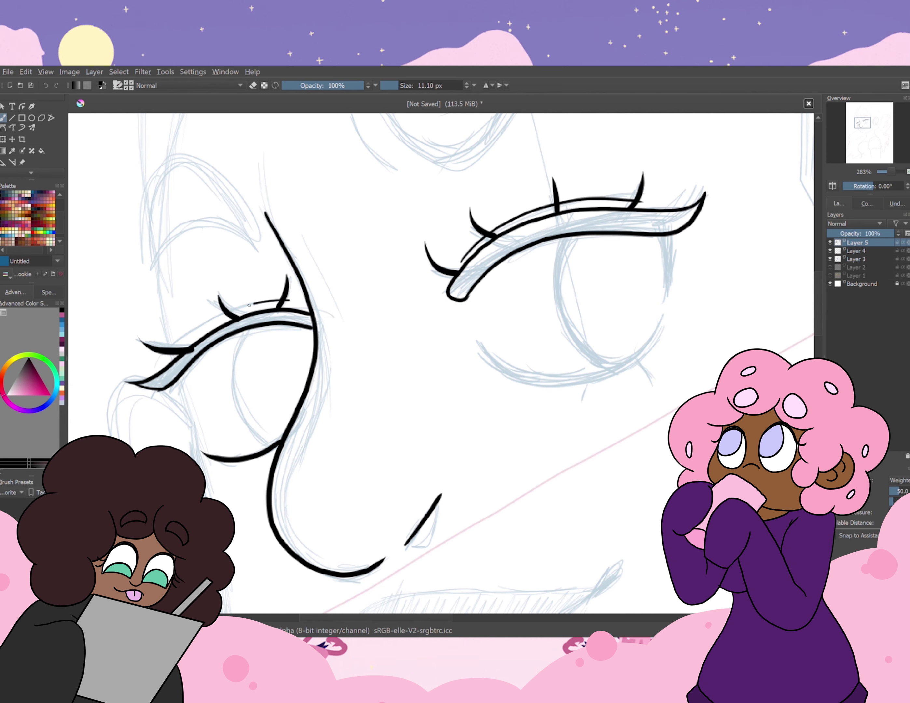
# - Fill both thick upper lash shapes with black while Layer 4 and Layer 3 are temporarily hidden
pyautogui.click(830, 250)
pyautogui.click(829, 259)
pyautogui.click(251, 319)
pyautogui.click(586, 222)
pyautogui.click(830, 251)
pyautogui.click(829, 259)
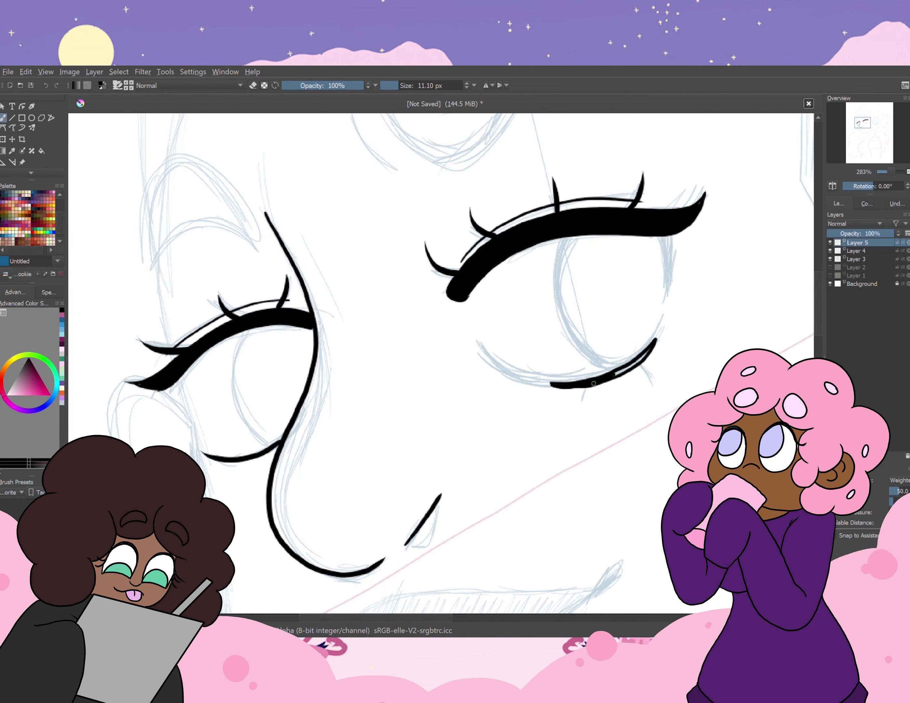
# - Ink the near eyebrow's curved outline and the short frown crease beside its inner end
pyautogui.scroll(5, 612, 376)
pyautogui.moveTo(373, 335)
pyautogui.mouseDown()
pyautogui.moveTo(664, 309)
pyautogui.moveTo(375, 335)
pyautogui.mouseUp()
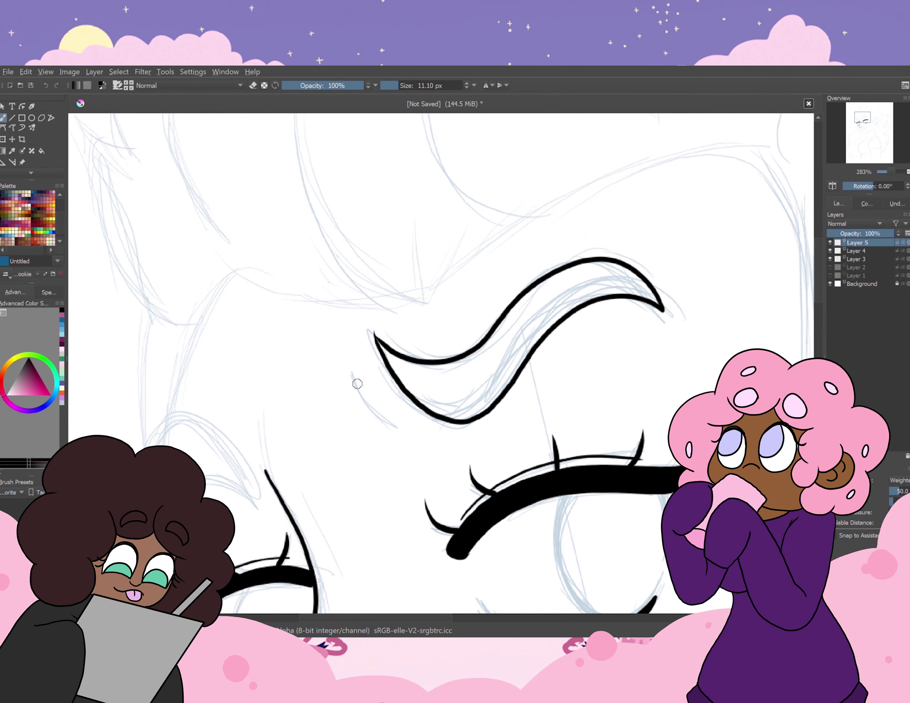
pyautogui.moveTo(352, 374); pyautogui.dragTo(396, 437)
# - Ink the smirking mouth line with a thick, solid accent at each corner
pyautogui.scroll(-3, 442, 363)
pyautogui.scroll(2, 442, 363)
pyautogui.scroll(2, 441, 363)
pyautogui.moveTo(352, 391)
pyautogui.mouseDown()
pyautogui.moveTo(678, 234)
pyautogui.moveTo(675, 243)
pyautogui.mouseUp()
pyautogui.moveTo(305, 411); pyautogui.dragTo(279, 414)
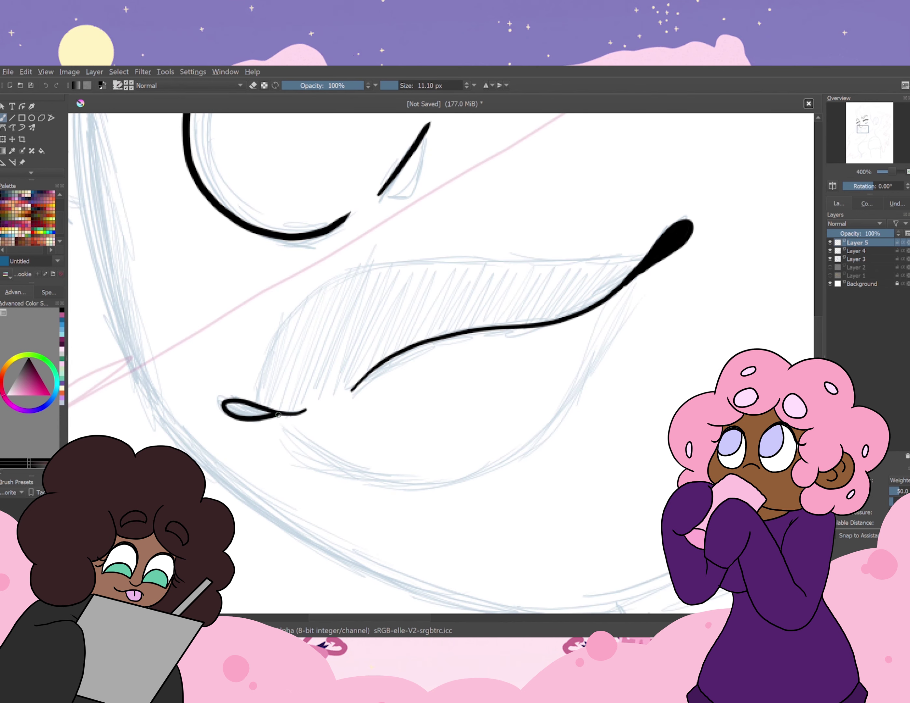
# - Ink the hairline from the forehead down past the temple, and the near ear with its inner folds
pyautogui.scroll(-3, 299, 449)
pyautogui.scroll(2, 435, 216)
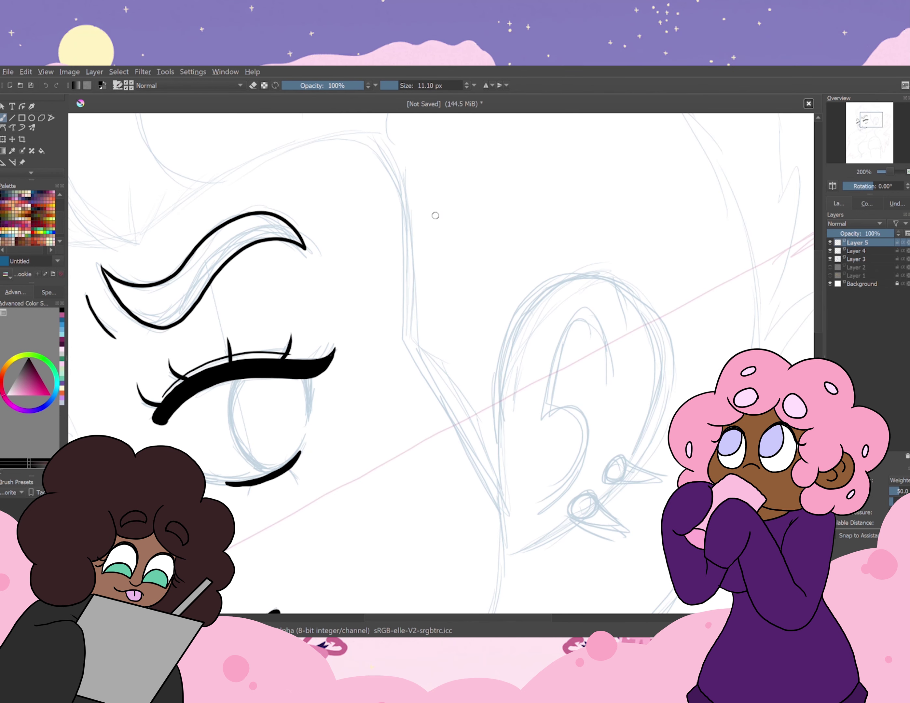
pyautogui.moveTo(336, 133)
pyautogui.mouseDown()
pyautogui.moveTo(452, 420)
pyautogui.moveTo(501, 494)
pyautogui.moveTo(510, 563)
pyautogui.mouseUp()
pyautogui.moveTo(619, 372); pyautogui.dragTo(618, 395)
pyautogui.moveTo(559, 372); pyautogui.dragTo(532, 516)
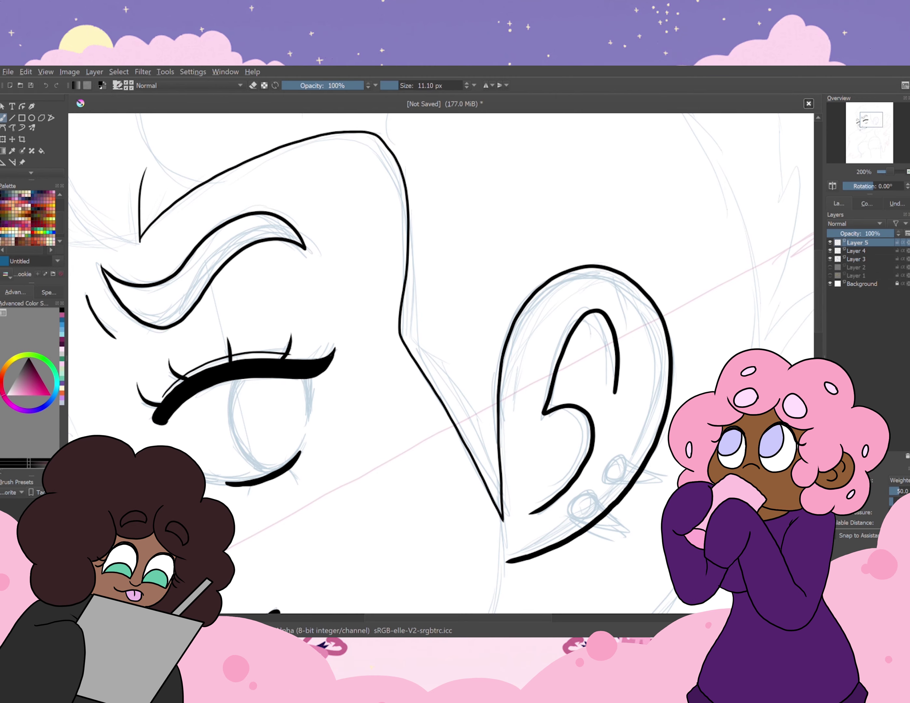
# - Ink a round stud and two spiked earrings on the near ear's outer edge
pyautogui.scroll(2, 531, 516)
pyautogui.moveTo(470, 367); pyautogui.dragTo(498, 395)
pyautogui.moveTo(534, 293)
pyautogui.mouseDown()
pyautogui.moveTo(611, 335)
pyautogui.moveTo(540, 340)
pyautogui.mouseUp()
pyautogui.scroll(-4, 612, 335)
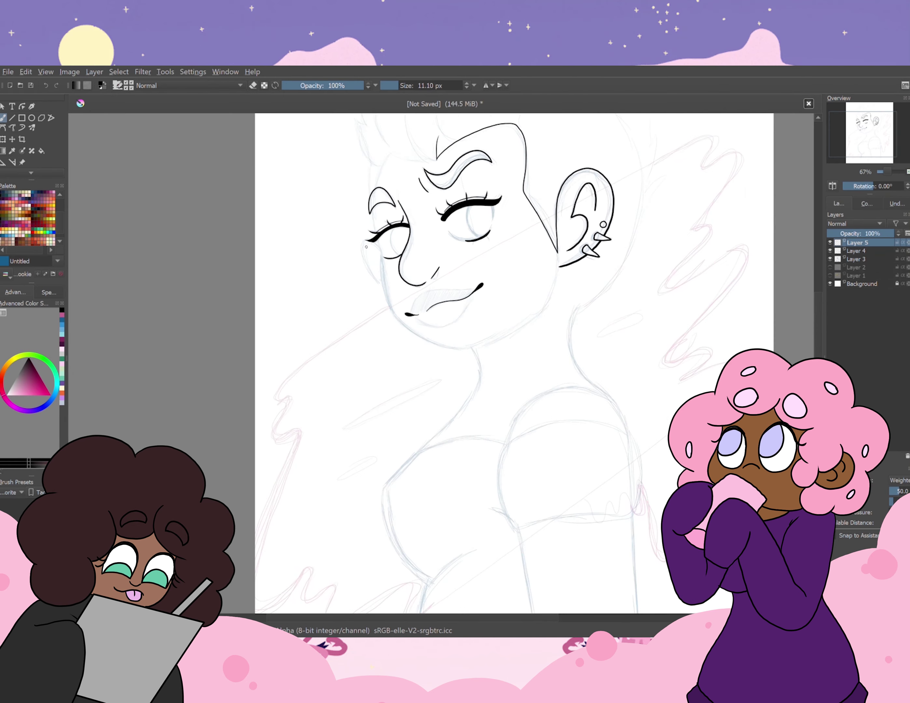
# - Ink the swept-up hair strands along the hairline above the forehead
pyautogui.scroll(1, 688, 250)
pyautogui.scroll(1, 687, 250)
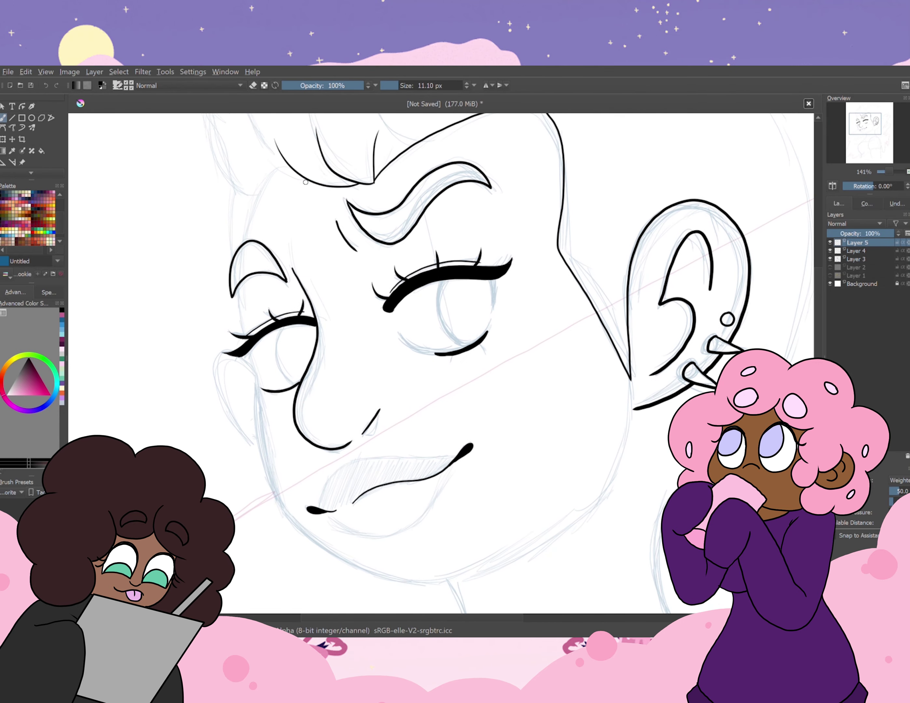
pyautogui.scroll(2, 176, 121)
pyautogui.scroll(-2, 176, 120)
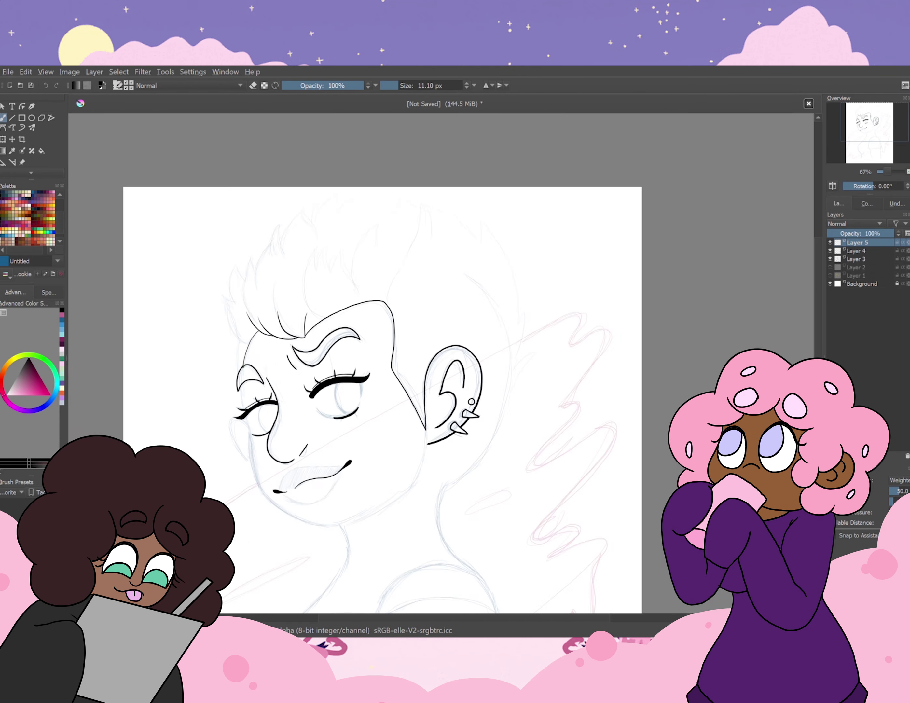
# - Ink the far side of the face from the forehead, and the jawline around the chin to the near ear
pyautogui.scroll(3, 175, 121)
pyautogui.scroll(-5, 176, 120)
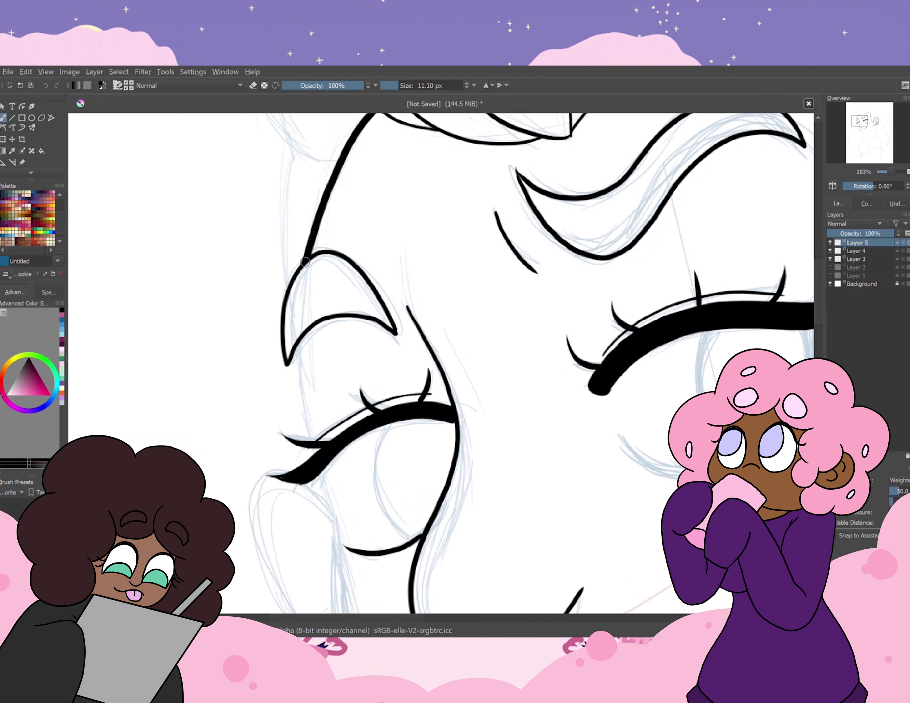
pyautogui.scroll(-8, 312, 462)
pyautogui.hscroll(4, 657, 505)
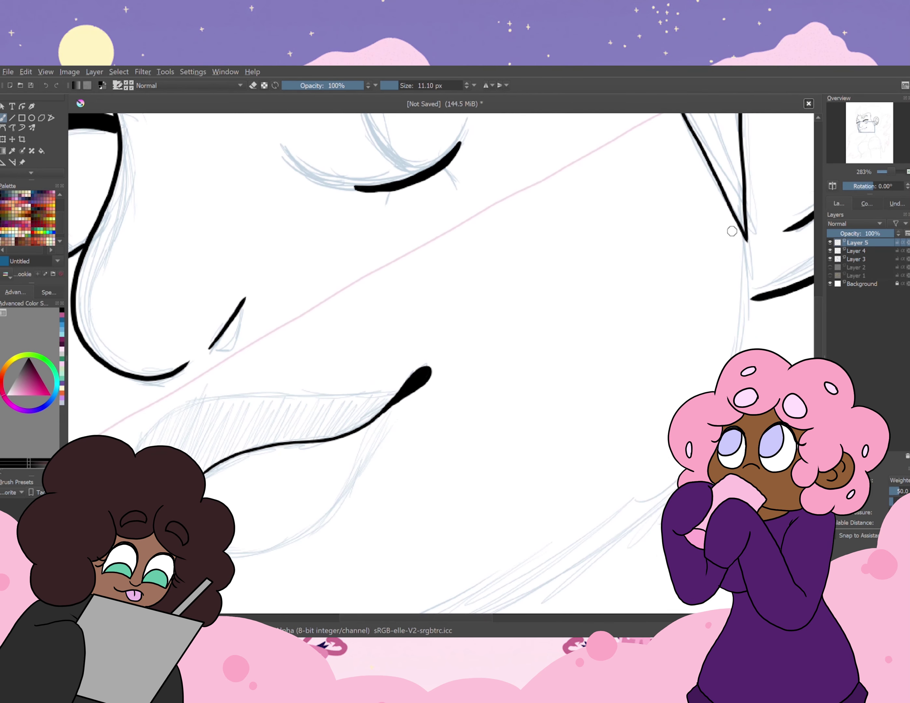
pyautogui.scroll(-4, 657, 505)
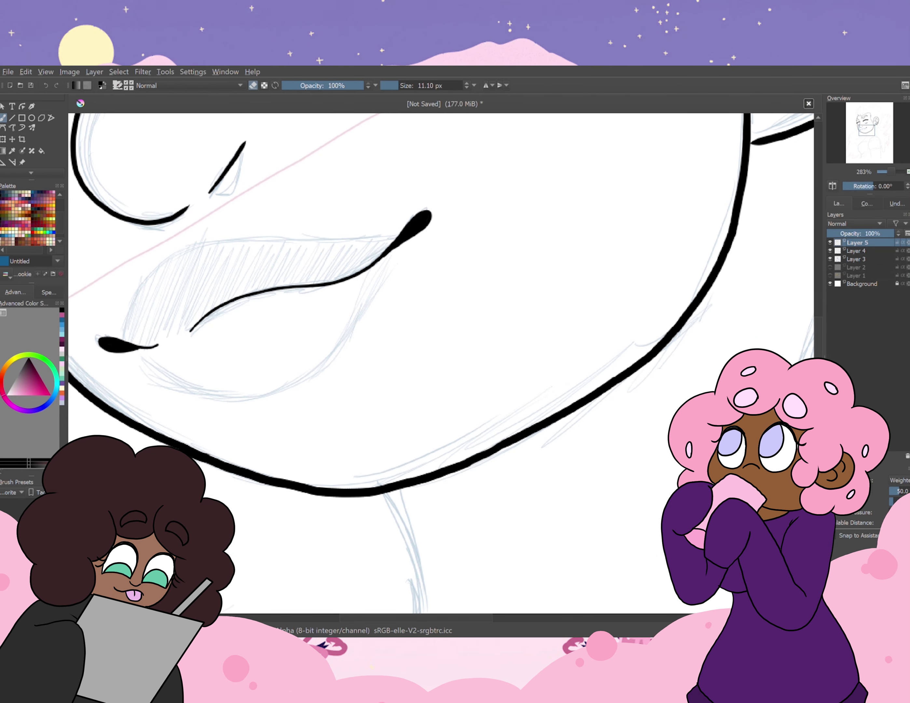
# - Ink both sides of the neck, continuing the back line down over the shoulder
pyautogui.press('2')
pyautogui.press('1')
pyautogui.scroll(-3, 461, 121)
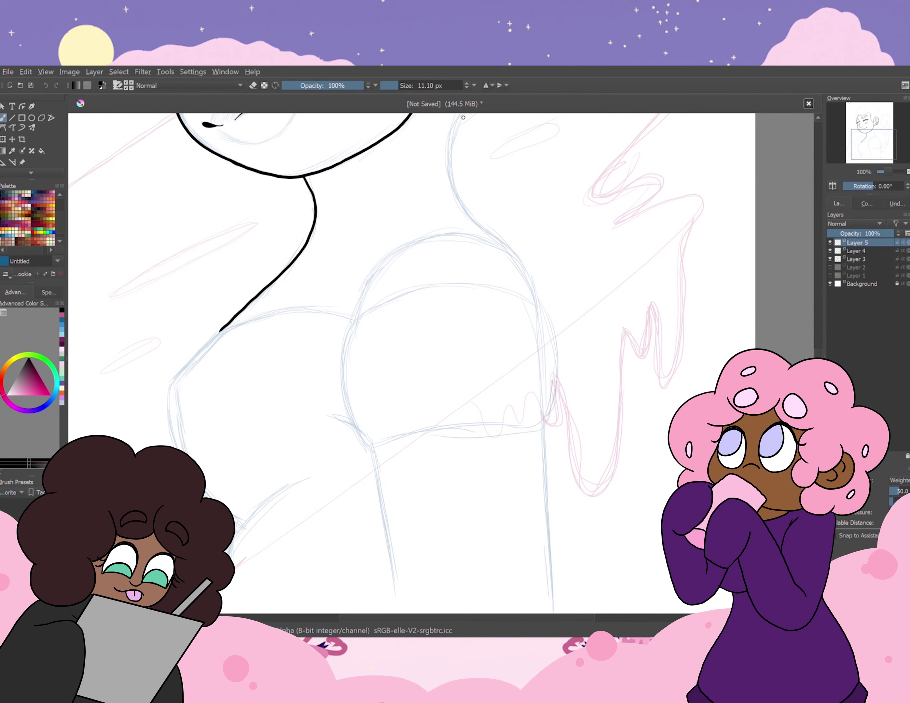
pyautogui.moveTo(461, 120); pyautogui.dragTo(535, 309)
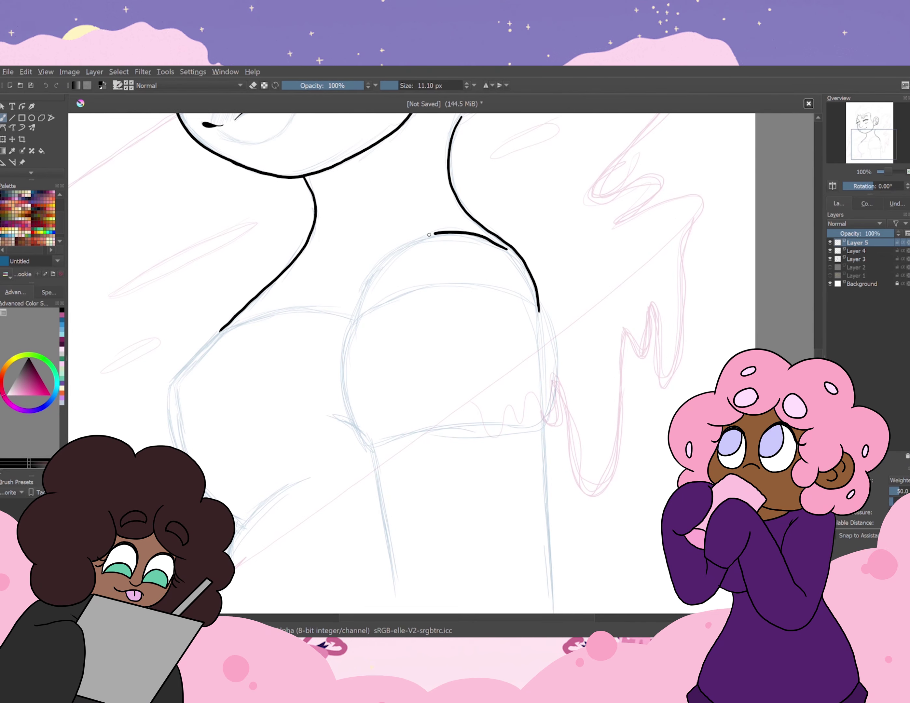
# - Ink the outlines of the near shoulder, the puffed sleeve and the chest
pyautogui.press('2')
pyautogui.scroll(5, 339, 218)
pyautogui.moveTo(638, 202)
pyautogui.mouseDown()
pyautogui.moveTo(427, 197)
pyautogui.moveTo(640, 205)
pyautogui.mouseUp()
pyautogui.click(378, 221)
pyautogui.moveTo(379, 218)
pyautogui.mouseDown()
pyautogui.moveTo(197, 231)
pyautogui.moveTo(151, 445)
pyautogui.mouseUp()
# - Ink the curve under the bust and the short creases beside the sleeve's lower corner
pyautogui.moveTo(226, 502); pyautogui.dragTo(326, 439)
pyautogui.moveTo(326, 347); pyautogui.dragTo(379, 370)
pyautogui.moveTo(349, 374); pyautogui.dragTo(380, 373)
pyautogui.click(334, 377)
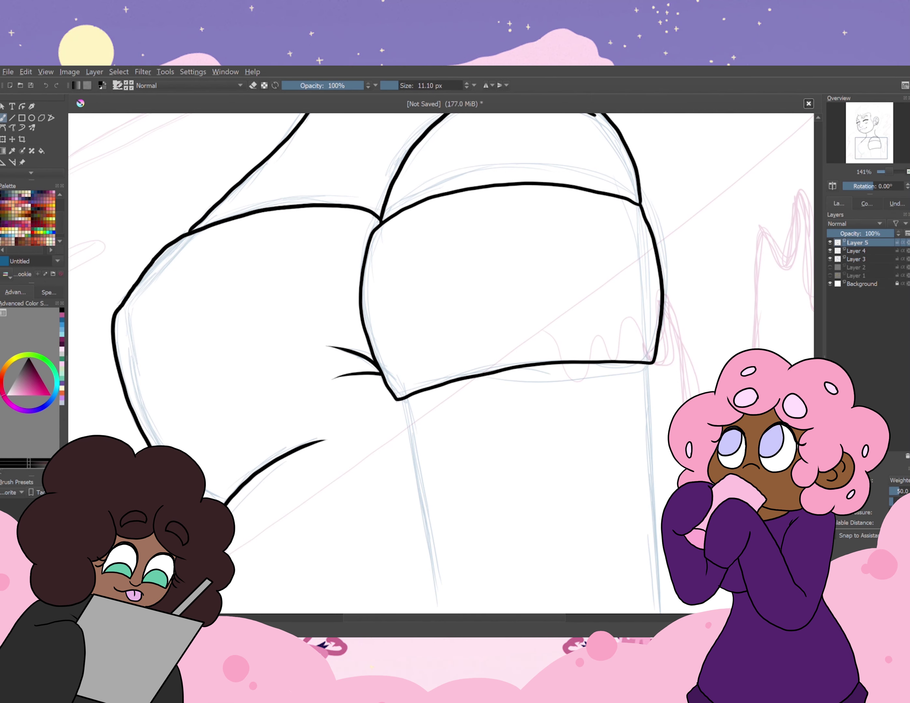
pyautogui.hotkey('ctrl', 'z')
pyautogui.hotkey('ctrl', 'z')
pyautogui.hotkey('ctrl', 'z')
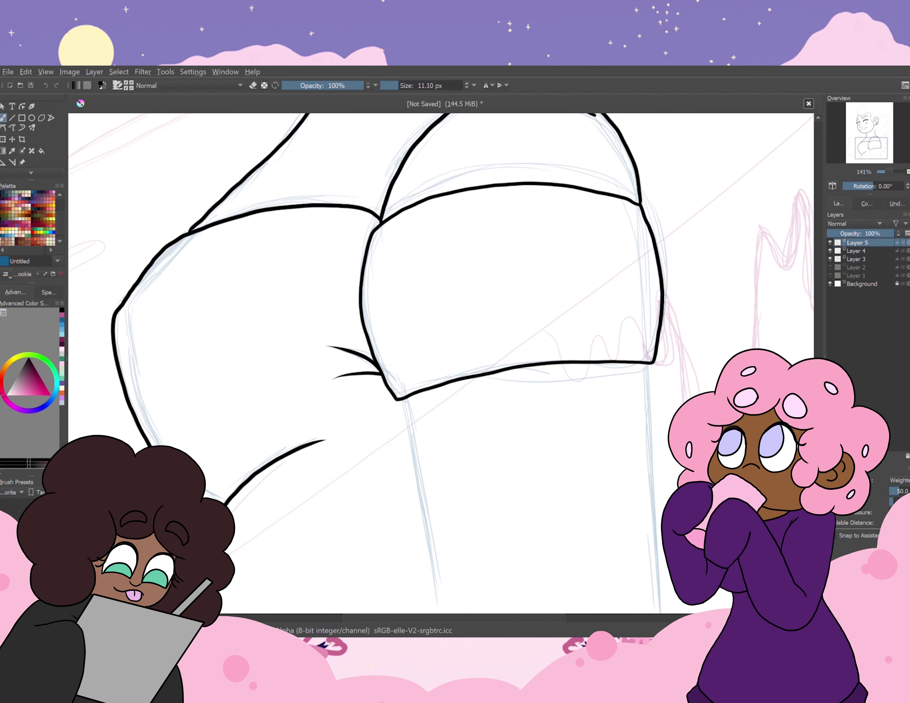
# - Ink curved gather folds from the upper and lower edges across the puffed sleeve
pyautogui.moveTo(390, 336); pyautogui.dragTo(422, 389)
pyautogui.moveTo(428, 271); pyautogui.dragTo(459, 378)
pyautogui.moveTo(415, 204); pyautogui.dragTo(413, 293)
pyautogui.moveTo(445, 195); pyautogui.dragTo(442, 238)
pyautogui.moveTo(496, 187); pyautogui.dragTo(498, 318)
pyautogui.moveTo(554, 237); pyautogui.dragTo(579, 334)
pyautogui.moveTo(474, 341); pyautogui.dragTo(493, 368)
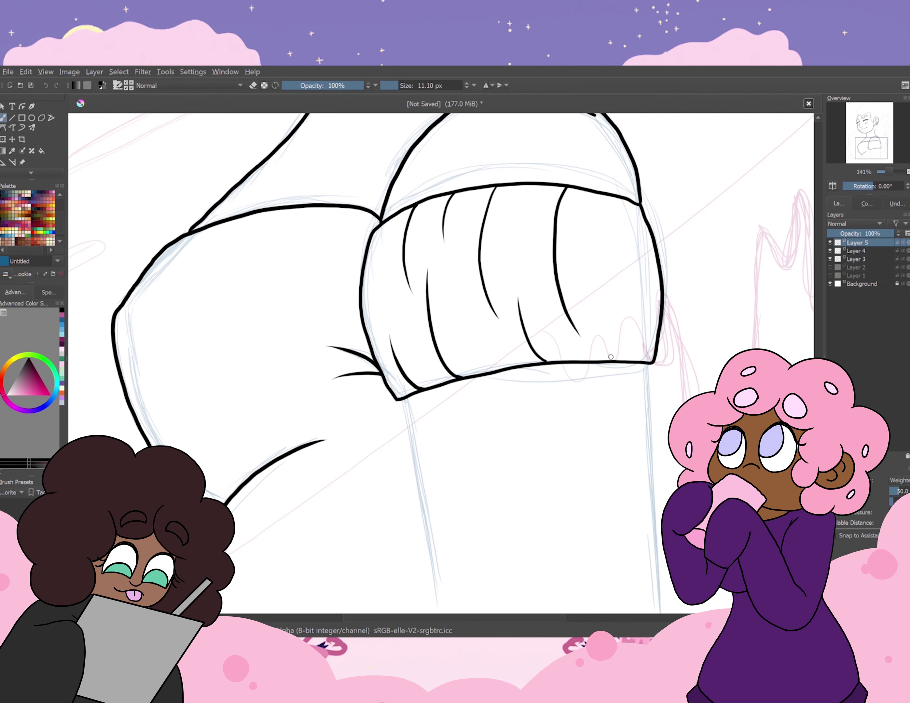
pyautogui.moveTo(604, 259); pyautogui.dragTo(613, 358)
pyautogui.moveTo(633, 234); pyautogui.dragTo(641, 356)
# - Ink the arm lines below the sleeve and the line from the near earlobe to the nape
pyautogui.click(876, 145)
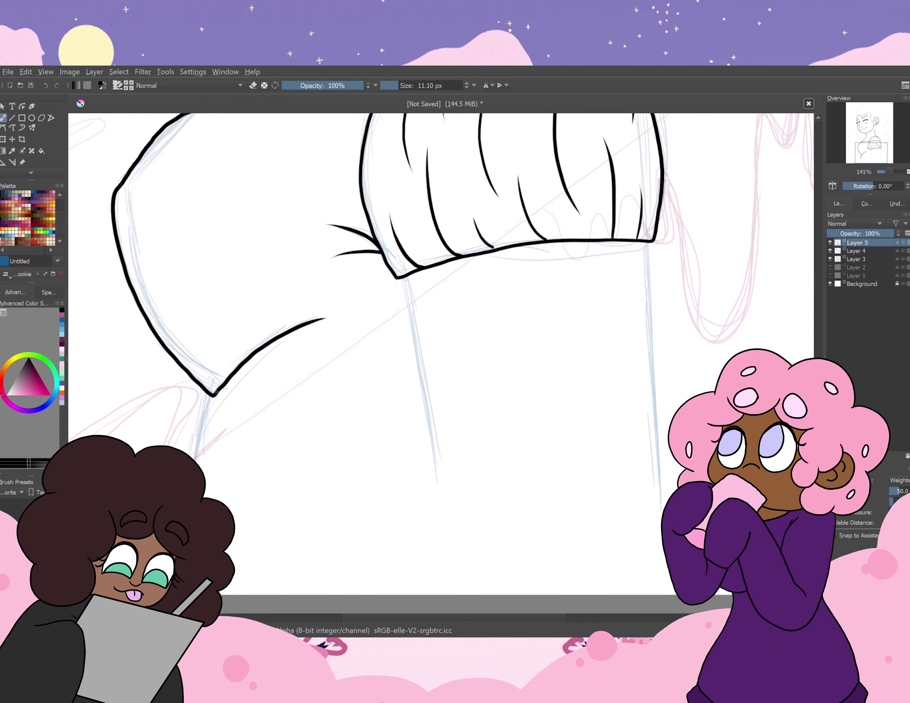
pyautogui.moveTo(407, 280); pyautogui.dragTo(436, 427)
pyautogui.scroll(10, 489, 433)
pyautogui.moveTo(519, 449); pyautogui.dragTo(560, 485)
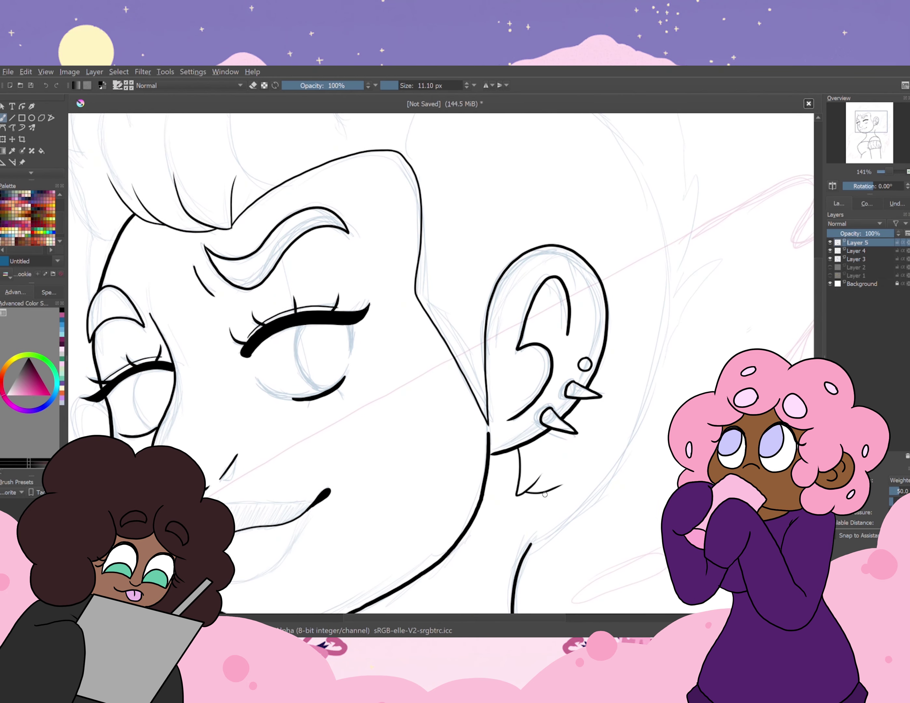
pyautogui.scroll(3, 461, 365)
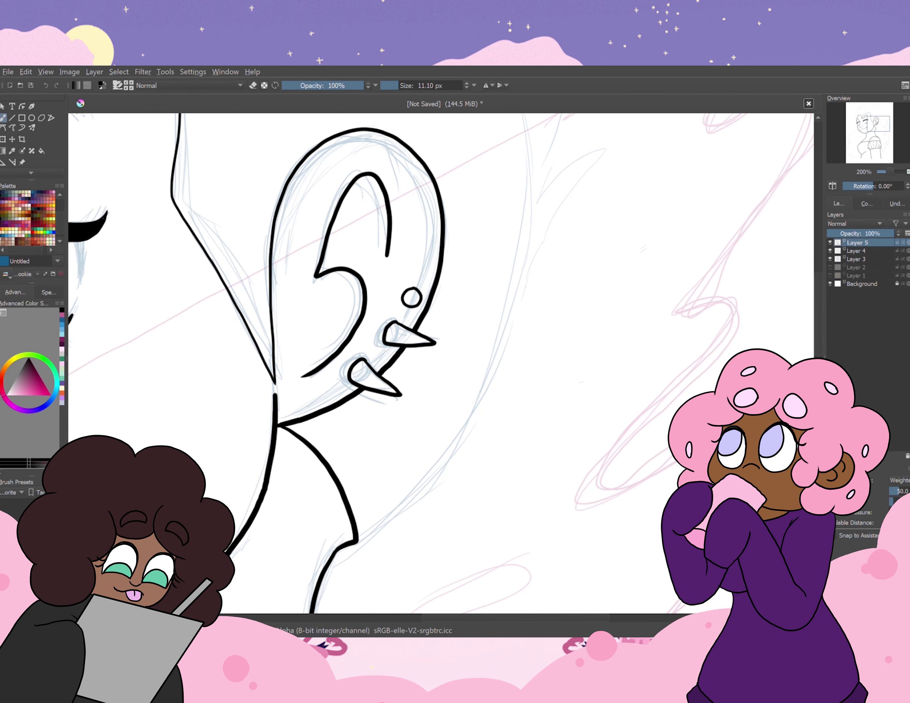
# - Ink the spiky hair outline rising from the far eyebrow along the front of the head
pyautogui.press('2')
pyautogui.scroll(3, 481, 365)
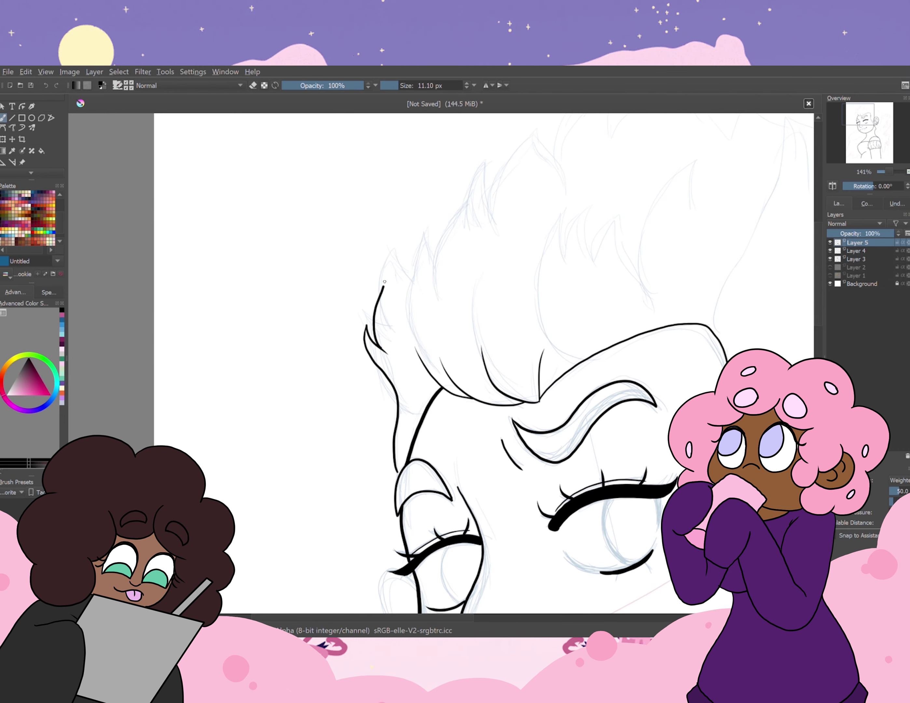
pyautogui.moveTo(385, 282); pyautogui.dragTo(414, 280)
pyautogui.moveTo(409, 316); pyautogui.dragTo(424, 243)
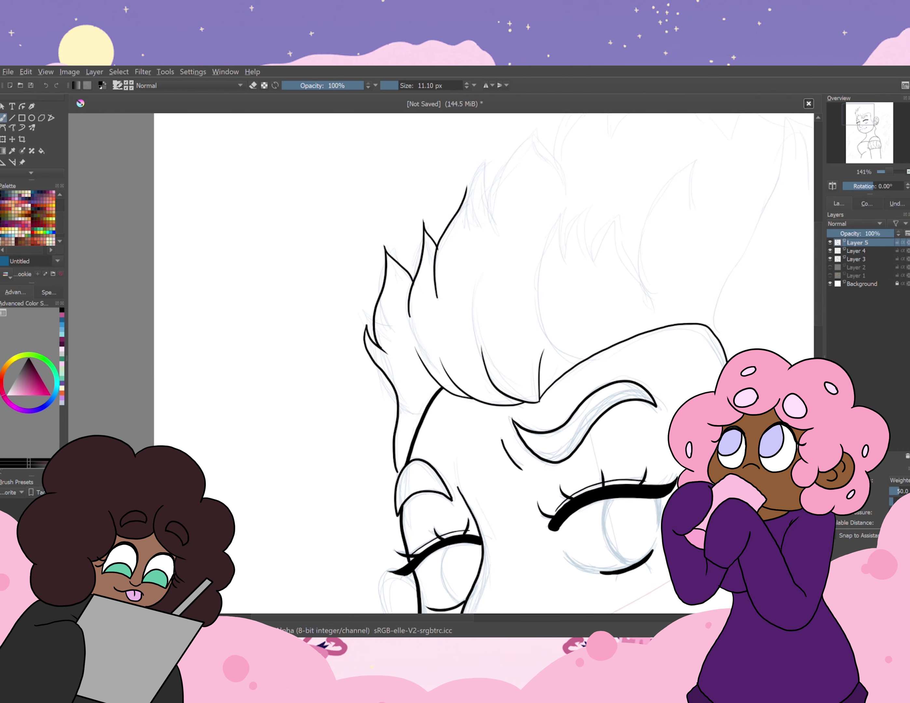
# - Ink the pointed hair tufts along the crown of the head, continuing from the front spikes
pyautogui.press('2')
pyautogui.scroll(6, 521, 277)
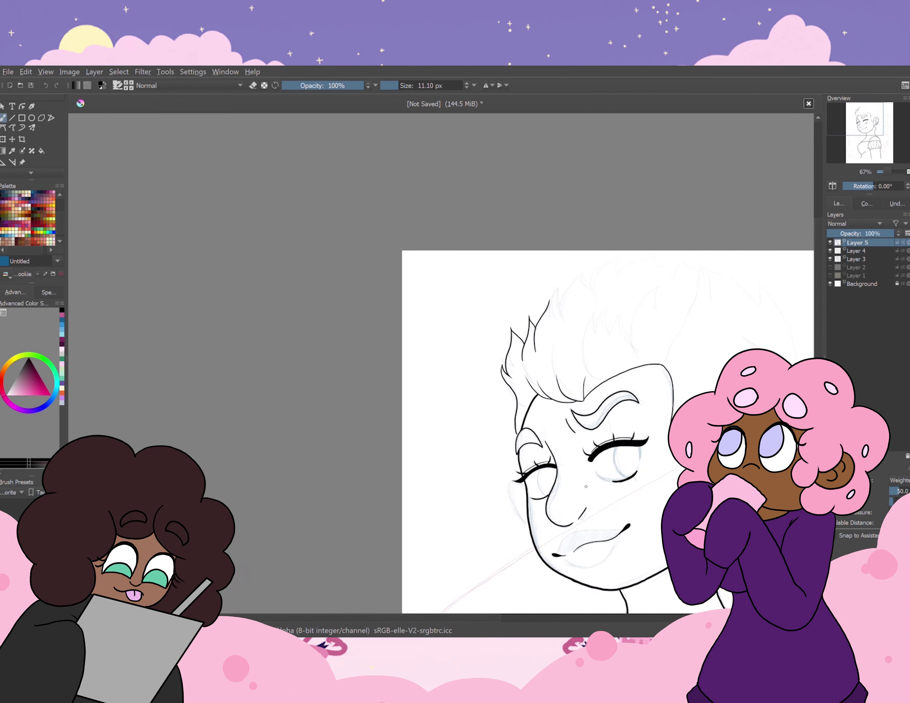
pyautogui.moveTo(482, 251); pyautogui.dragTo(534, 439)
pyautogui.moveTo(455, 284)
pyautogui.mouseDown()
pyautogui.moveTo(510, 383)
pyautogui.moveTo(471, 414)
pyautogui.mouseUp()
pyautogui.press('2')
pyautogui.scroll(4, 376, 293)
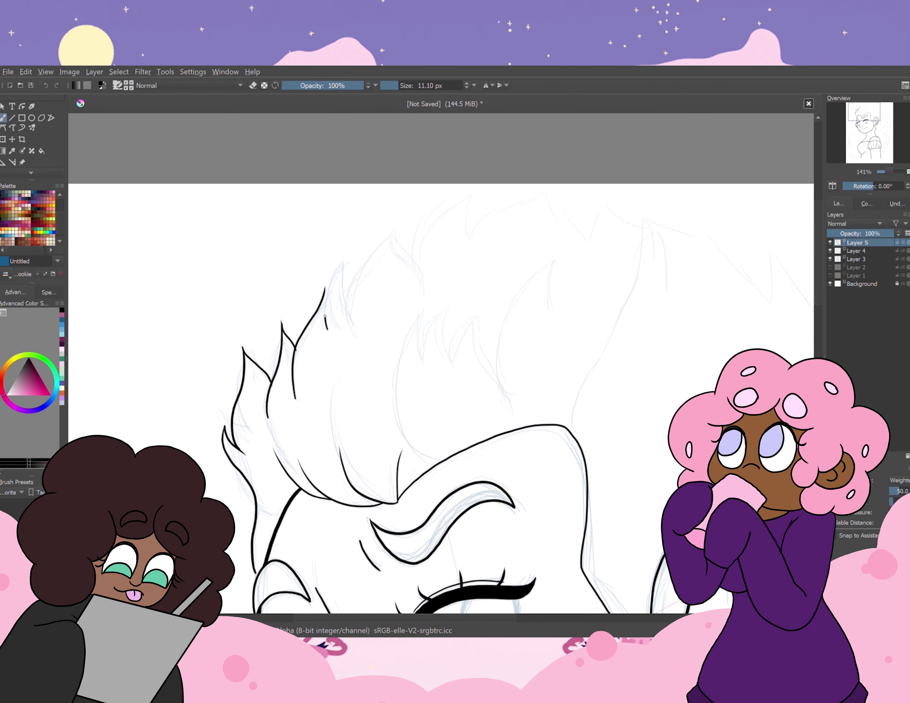
pyautogui.moveTo(328, 330); pyautogui.dragTo(364, 323)
pyautogui.moveTo(348, 290); pyautogui.dragTo(362, 260)
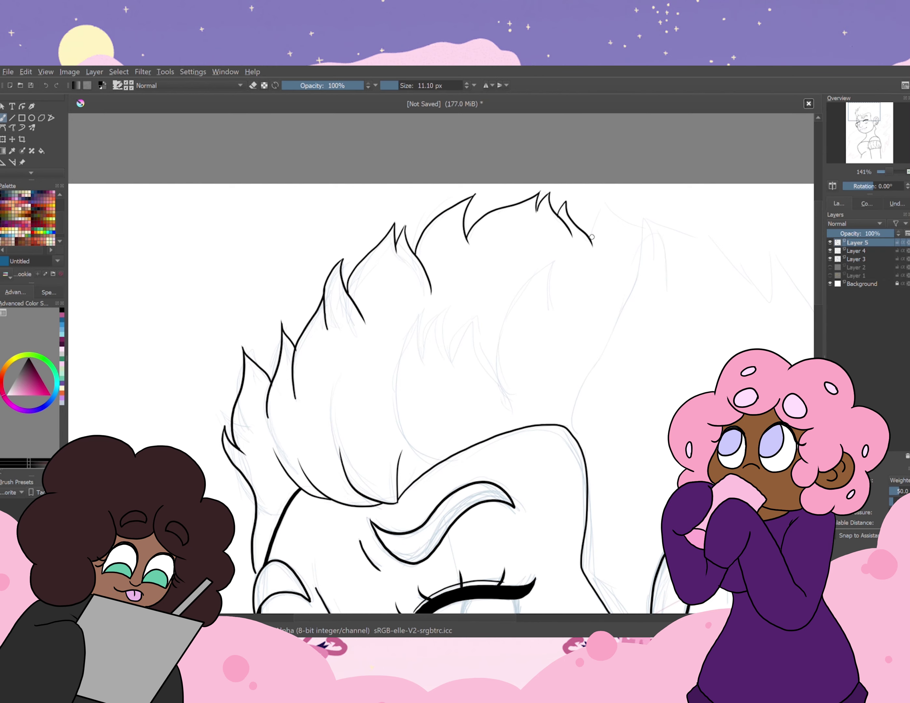
# - Ink the inner hair tufts and the back outline of the hair down to the nape
pyautogui.moveTo(428, 317); pyautogui.dragTo(193, 274)
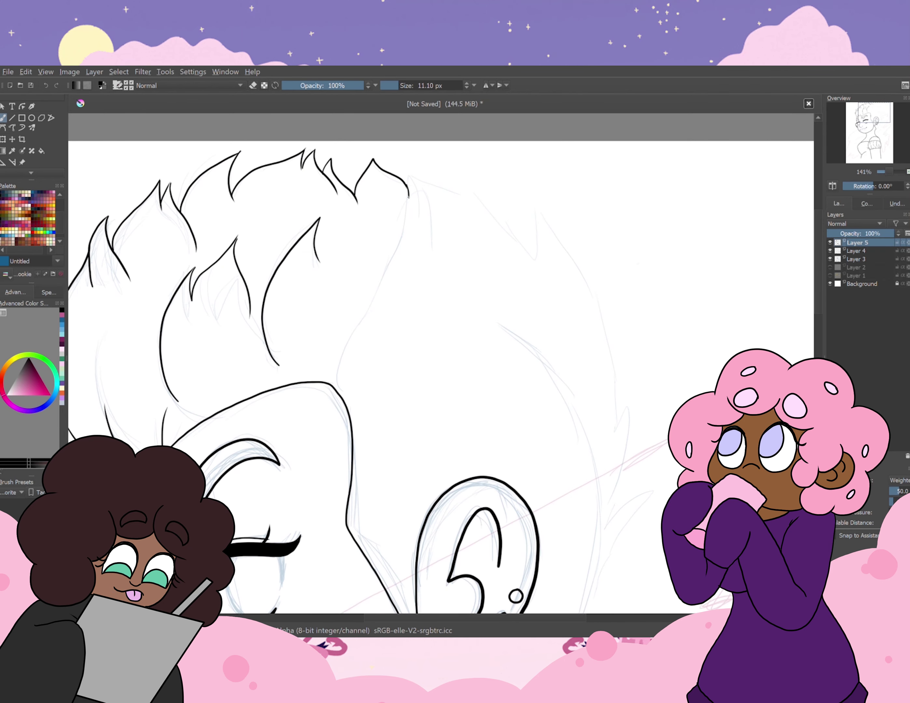
pyautogui.scroll(-5, 578, 288)
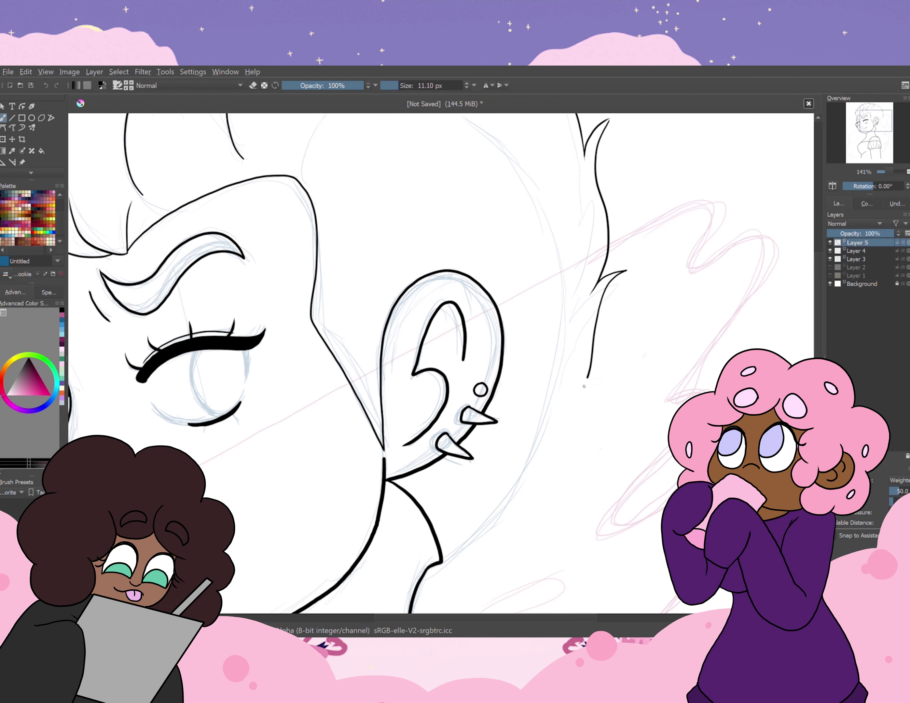
pyautogui.scroll(-3, 442, 363)
pyautogui.moveTo(376, 363); pyautogui.dragTo(415, 363)
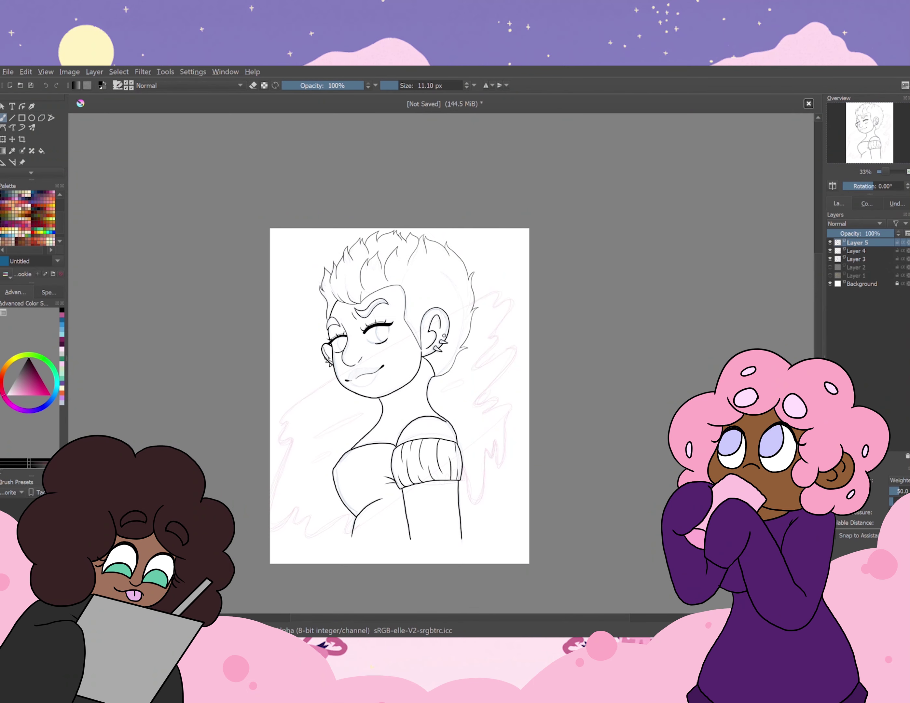
# - Add a new layer directly beneath the line art on Layer 5 and lock Layer 5
pyautogui.scroll(1, 268, 335)
pyautogui.moveTo(268, 355); pyautogui.dragTo(419, 367)
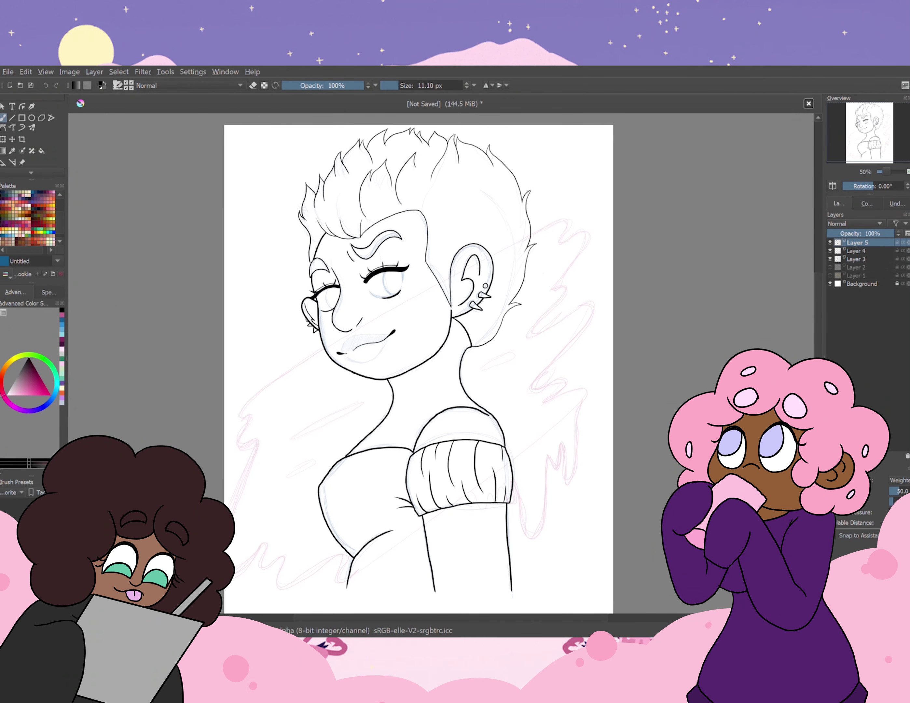
pyautogui.moveTo(418, 364); pyautogui.dragTo(410, 353)
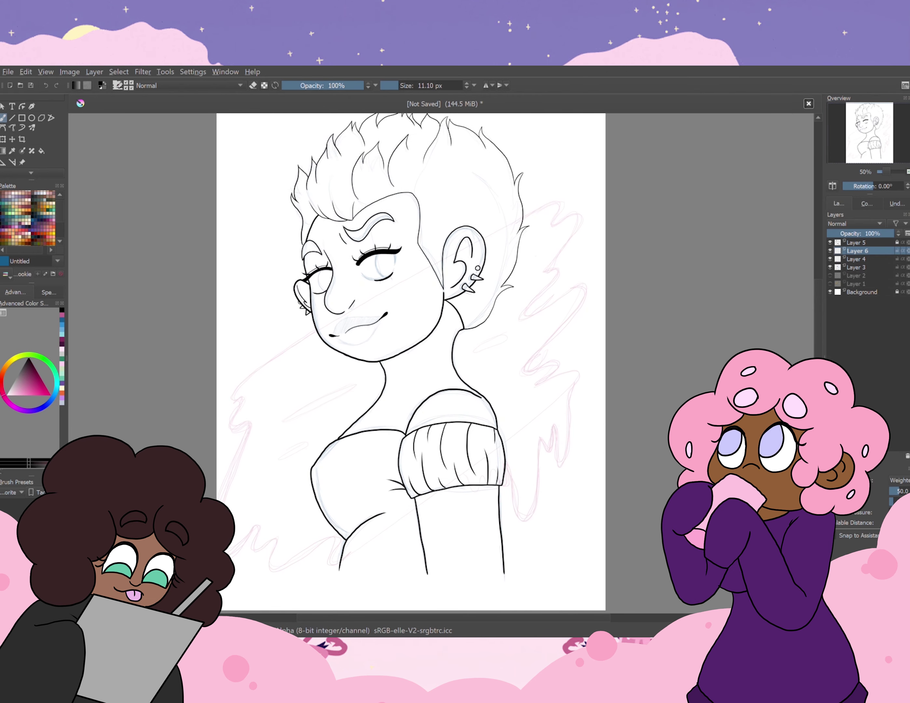
# - Hide sketch layers Layer 4 and Layer 3, and try a dark red fill on the background around the character
pyautogui.press('f')
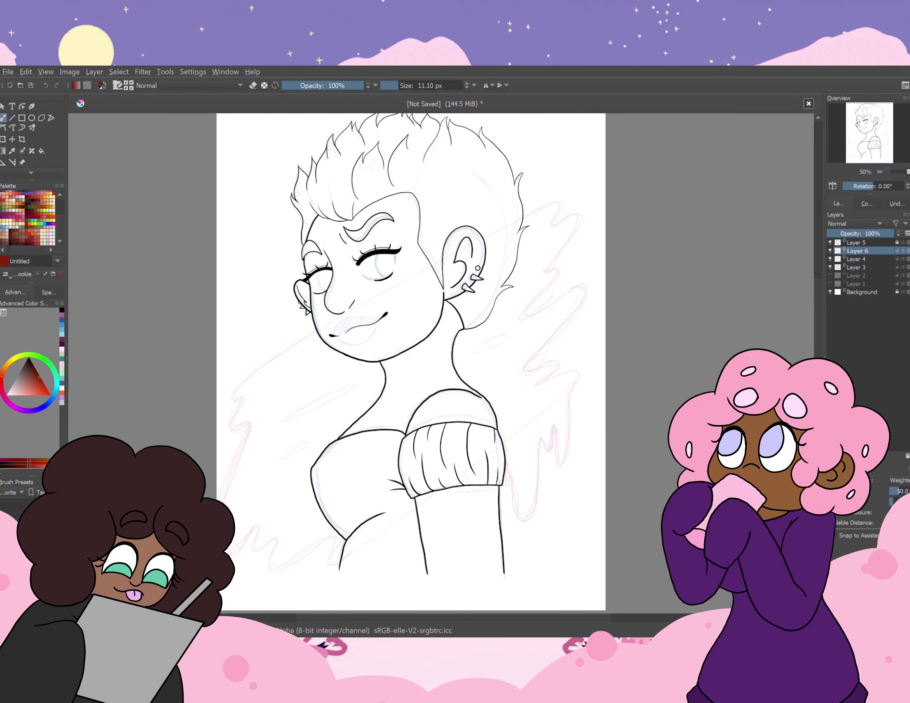
pyautogui.click(830, 258)
pyautogui.click(830, 267)
pyautogui.click(252, 210)
pyautogui.hotkey('ctrl', 'z')
# - Check the line art for gaps with a contiguous selection of the area around the character, and clear the selection
pyautogui.press('+')
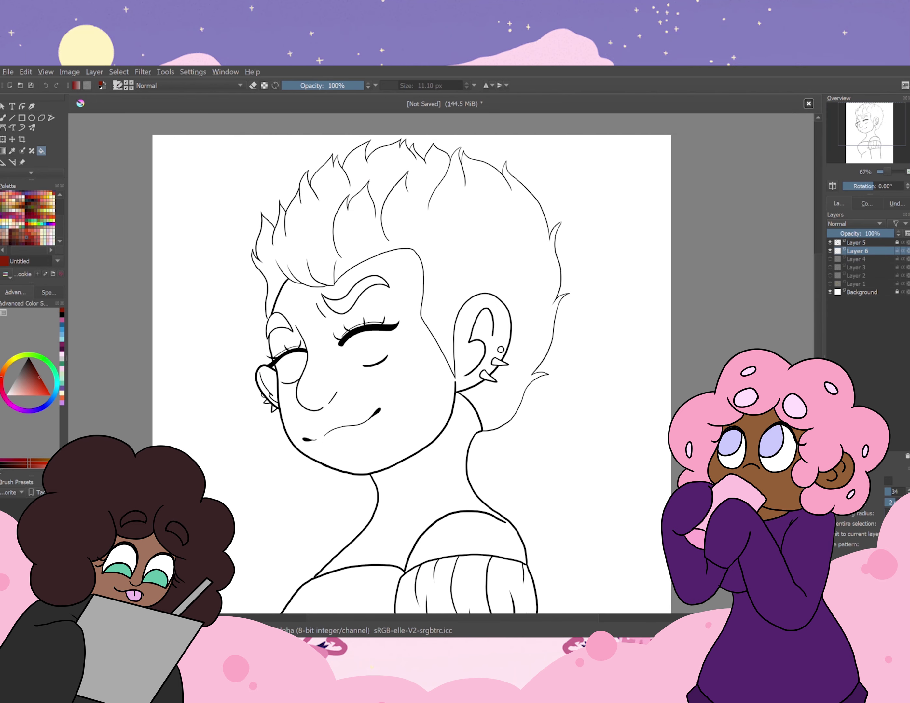
pyautogui.press('w')
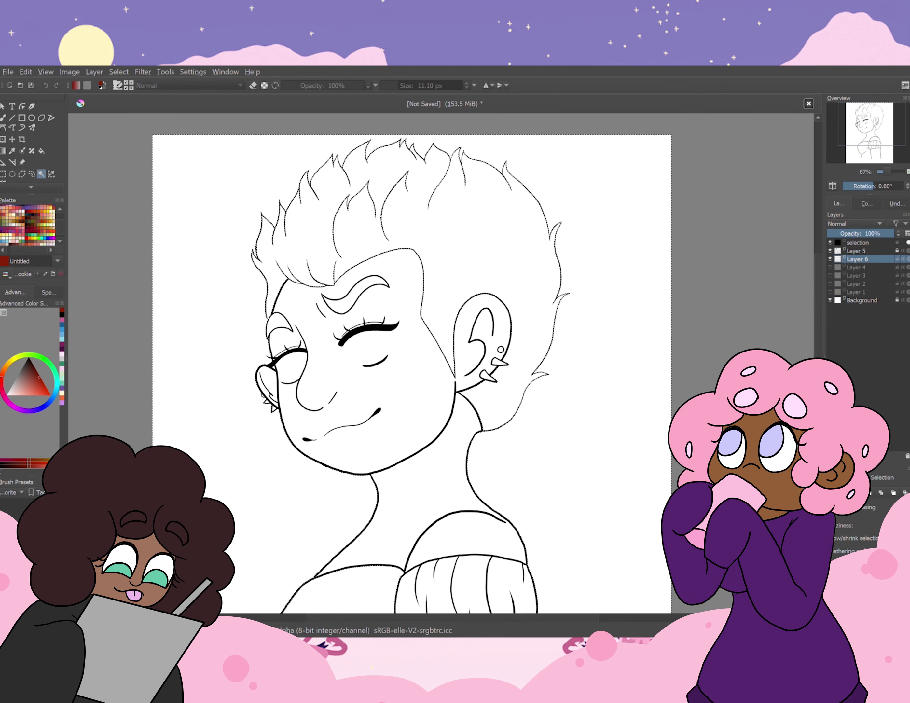
pyautogui.press('b')
pyautogui.scroll(5, 252, 320)
pyautogui.hotkey('ctrl', 'shift', 'a')
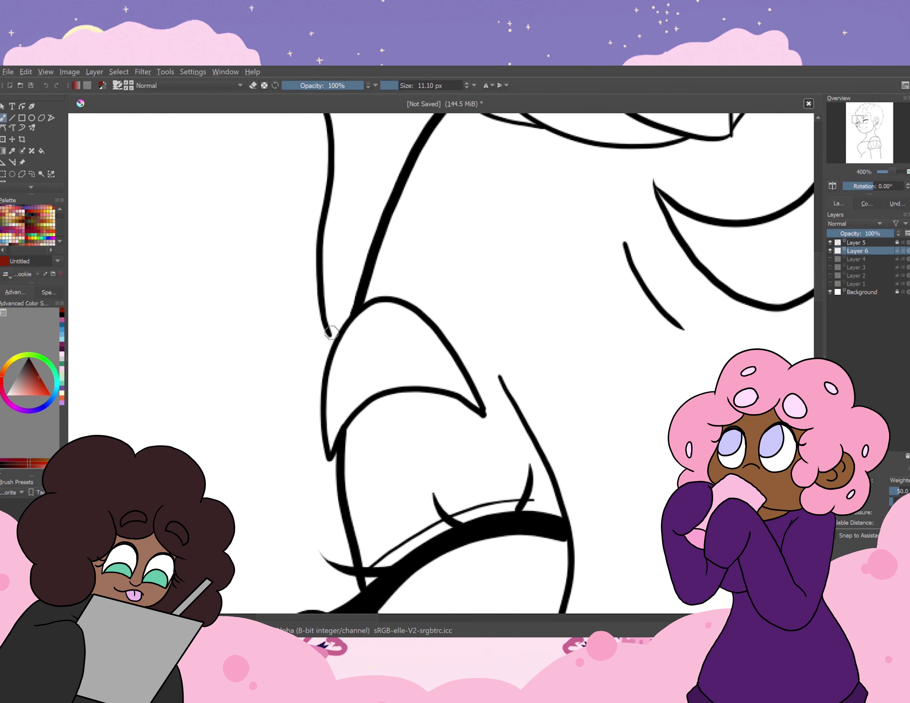
# - Paint dark red into the narrow hair tips along the upper outline of the hair on Layer 6
pyautogui.scroll(-5, 455, 276)
pyautogui.scroll(6, 455, 277)
pyautogui.moveTo(458, 252)
pyautogui.mouseDown()
pyautogui.moveTo(453, 286)
pyautogui.moveTo(187, 274)
pyautogui.moveTo(505, 202)
pyautogui.mouseUp()
pyautogui.scroll(-5, 569, 400)
pyautogui.scroll(8, 544, 285)
pyautogui.scroll(-5, 544, 285)
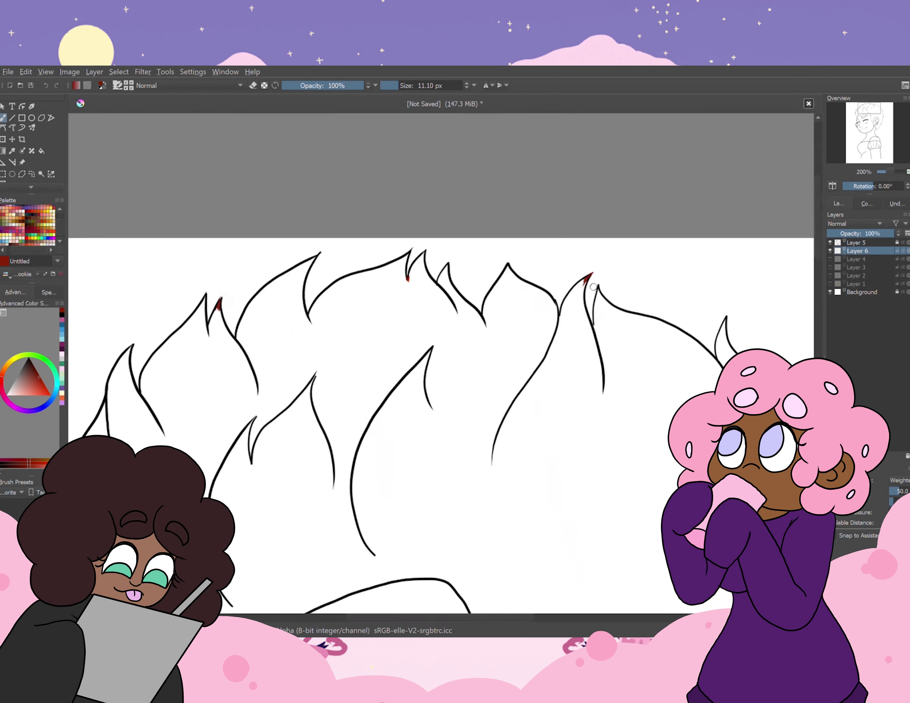
pyautogui.scroll(5, 461, 293)
pyautogui.scroll(-10, 534, 158)
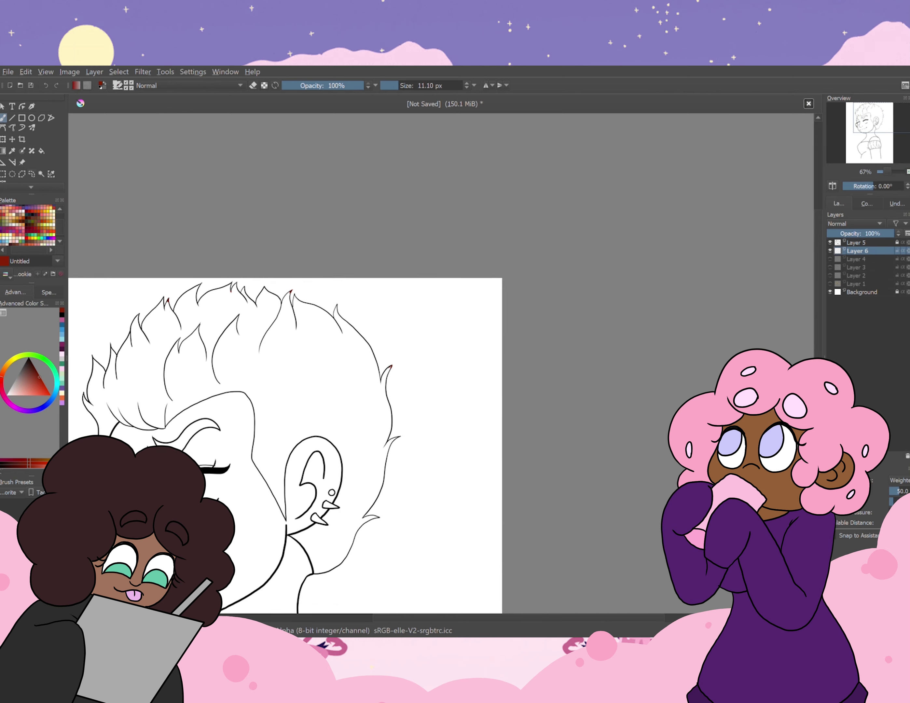
# - Fill the hair and both eyebrows with dark red on Layer 6 and clear the selection
pyautogui.hotkey('ctrl', 'shift', 'd')
pyautogui.press('f')
pyautogui.hotkey('shift', 'BackSpace')
pyautogui.hotkey('ctrl', 'shift', 'a')
pyautogui.press('b')
# - Touch up the missed white spots in the hair tips and inner tufts with dark red
pyautogui.scroll(6, 264, 403)
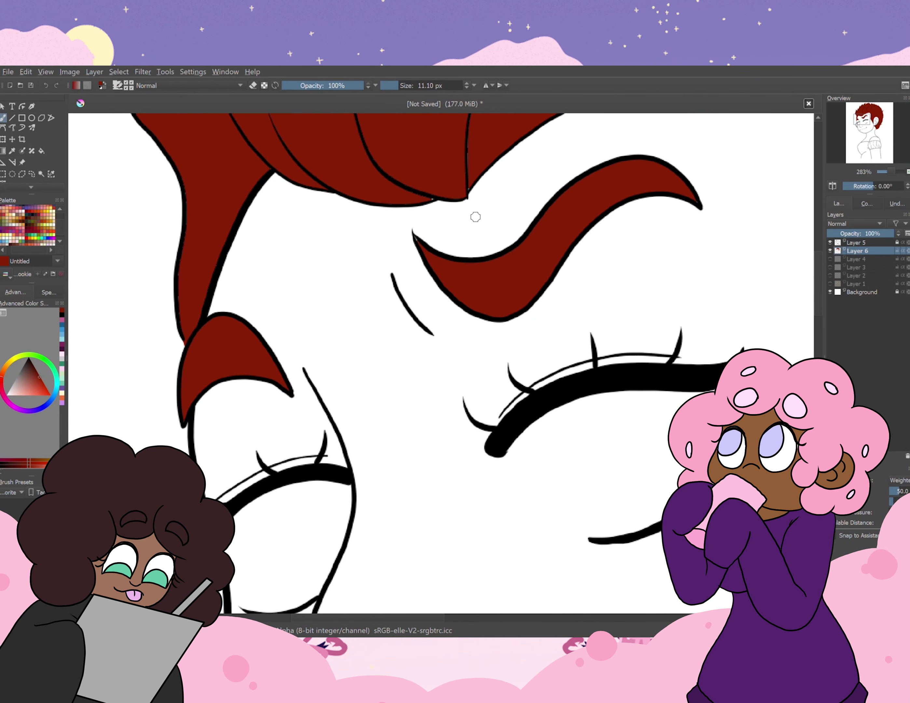
pyautogui.scroll(-3, 465, 323)
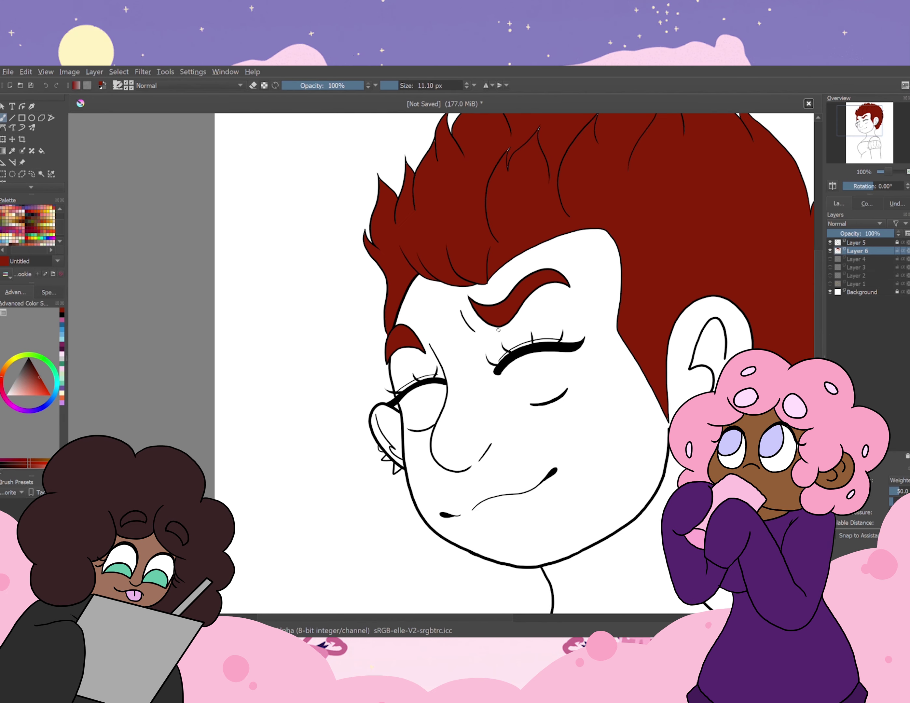
pyautogui.scroll(3, 205, 313)
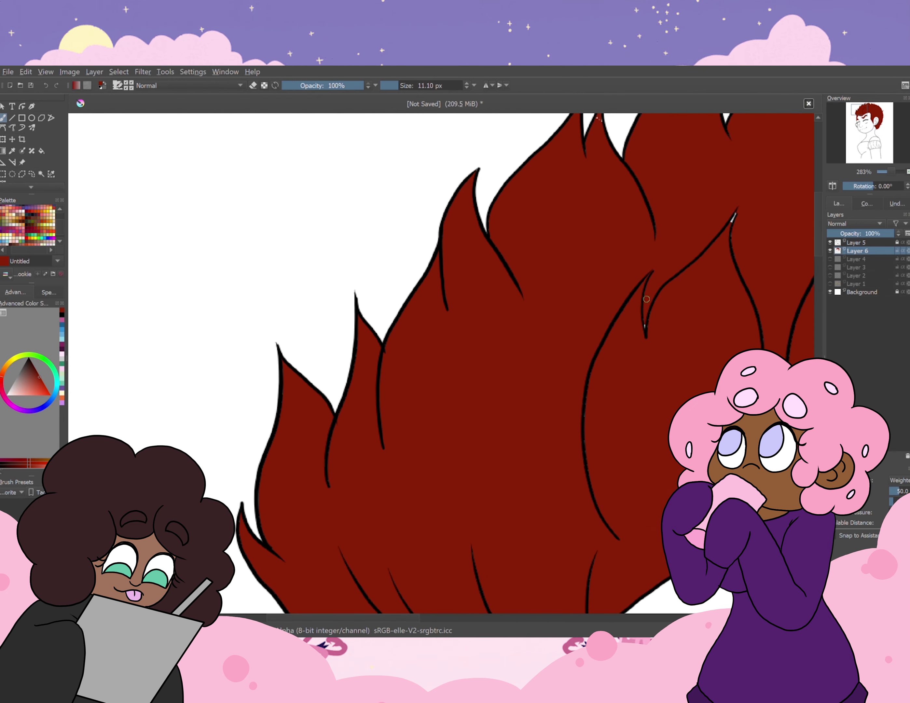
pyautogui.scroll(10, 654, 265)
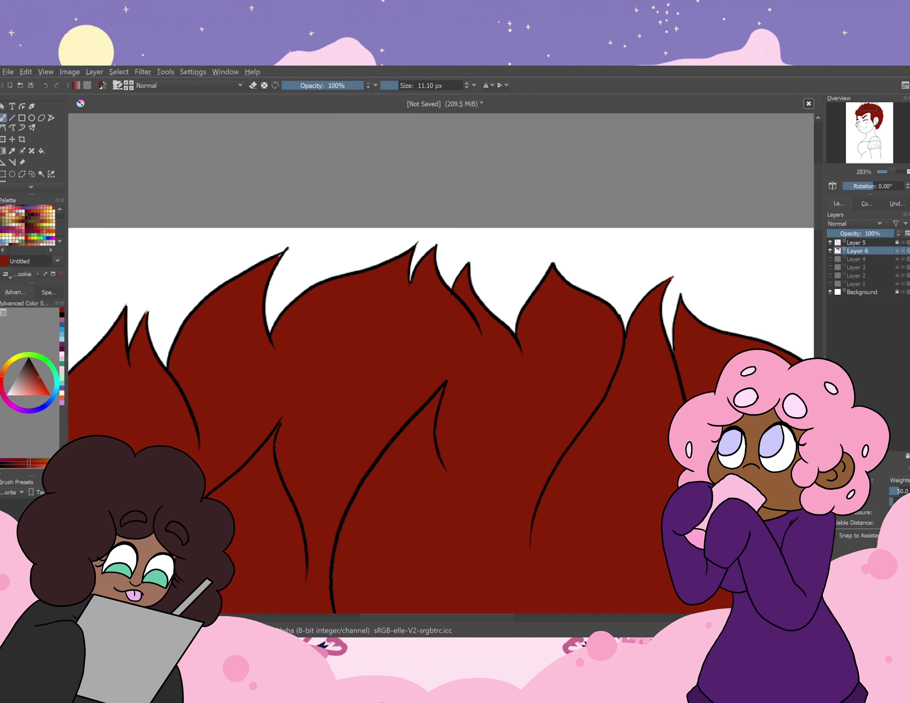
# - Add a new layer directly above Layer 6 and show sketch layer Layer 3
pyautogui.press('1')
pyautogui.press('-')
pyautogui.press('-')
pyautogui.press('-')
pyautogui.press('-')
pyautogui.press('+')
pyautogui.press('+')
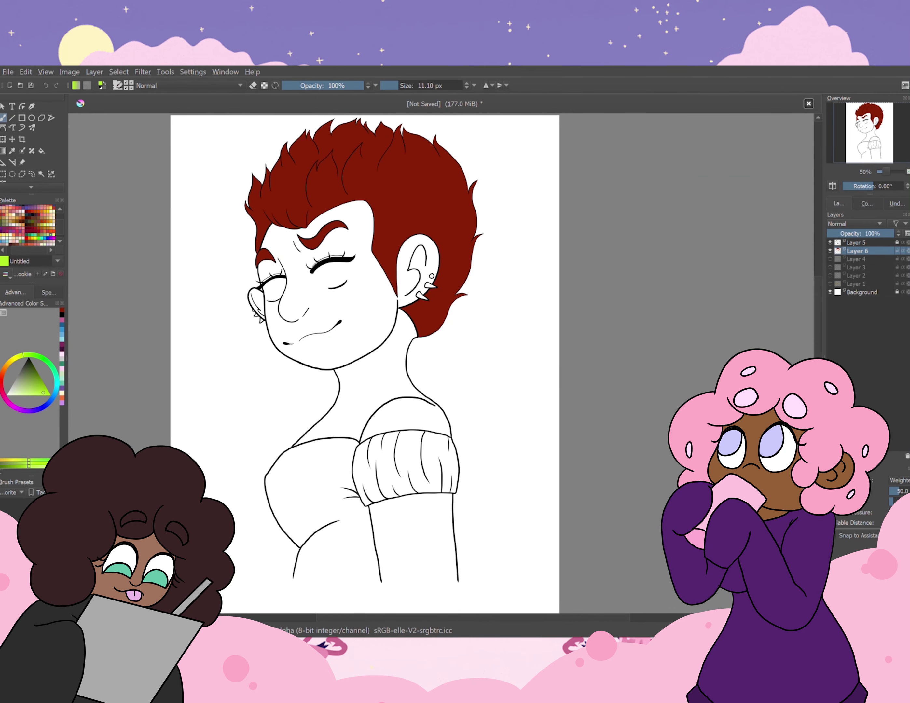
pyautogui.press('Insert')
pyautogui.press('+')
pyautogui.press('+')
pyautogui.press('+')
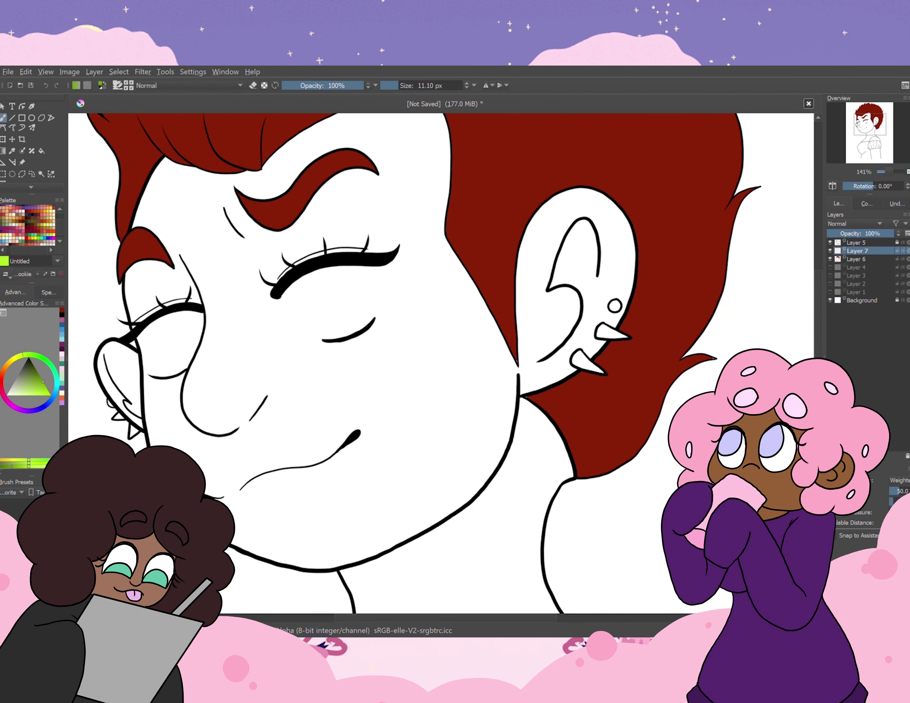
pyautogui.click(830, 276)
# - Outline the irises of both eyes in medium green on Layer 7, following the sketch
pyautogui.press('+')
pyautogui.press('+')
pyautogui.press('+')
pyautogui.moveTo(370, 261); pyautogui.dragTo(444, 444)
pyautogui.moveTo(504, 261); pyautogui.dragTo(457, 435)
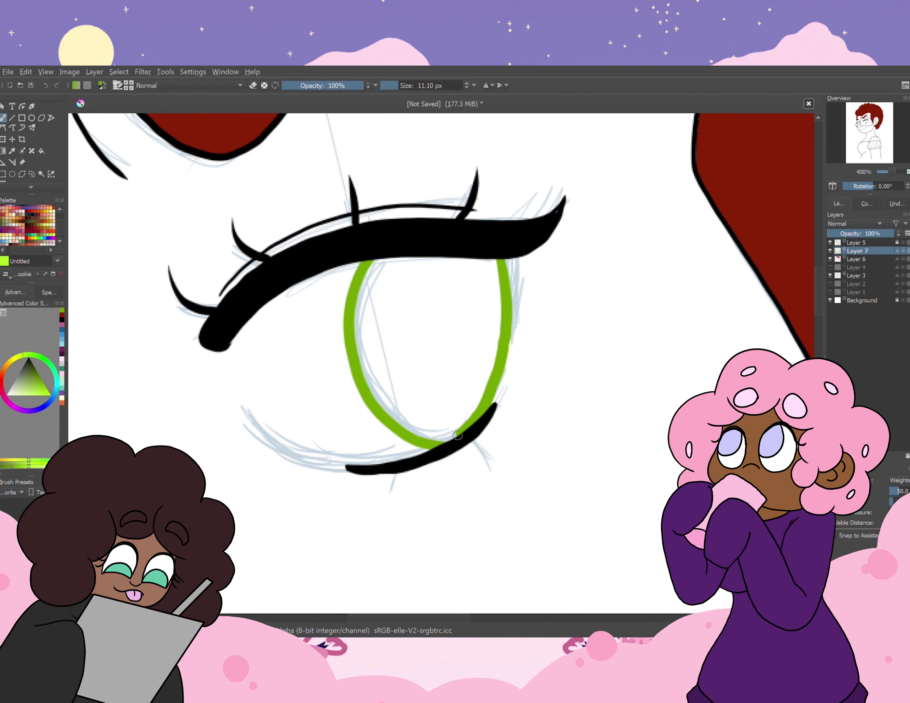
pyautogui.press('-')
pyautogui.press('-')
pyautogui.press('-')
pyautogui.press('-')
# - Merge line art Layer 5 into Layer 7 and paint a black wedge at the near eye's outer corner
pyautogui.press('pageup')
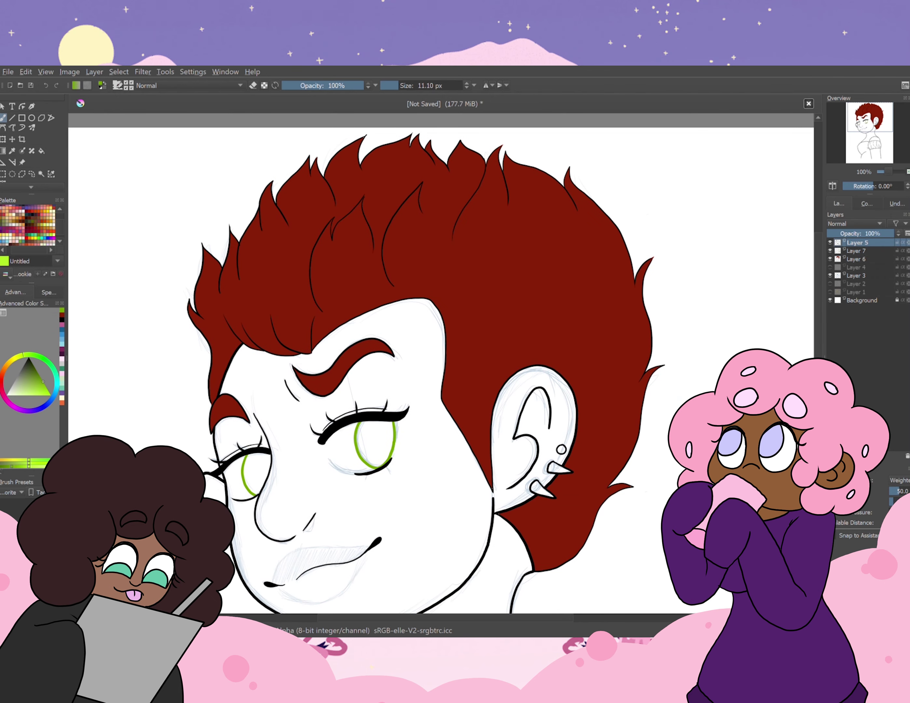
pyautogui.press('+')
pyautogui.press('+')
pyautogui.press('+')
pyautogui.press('+')
pyautogui.press('+')
pyautogui.moveTo(398, 420)
pyautogui.mouseDown()
pyautogui.moveTo(395, 443)
pyautogui.moveTo(394, 434)
pyautogui.mouseUp()
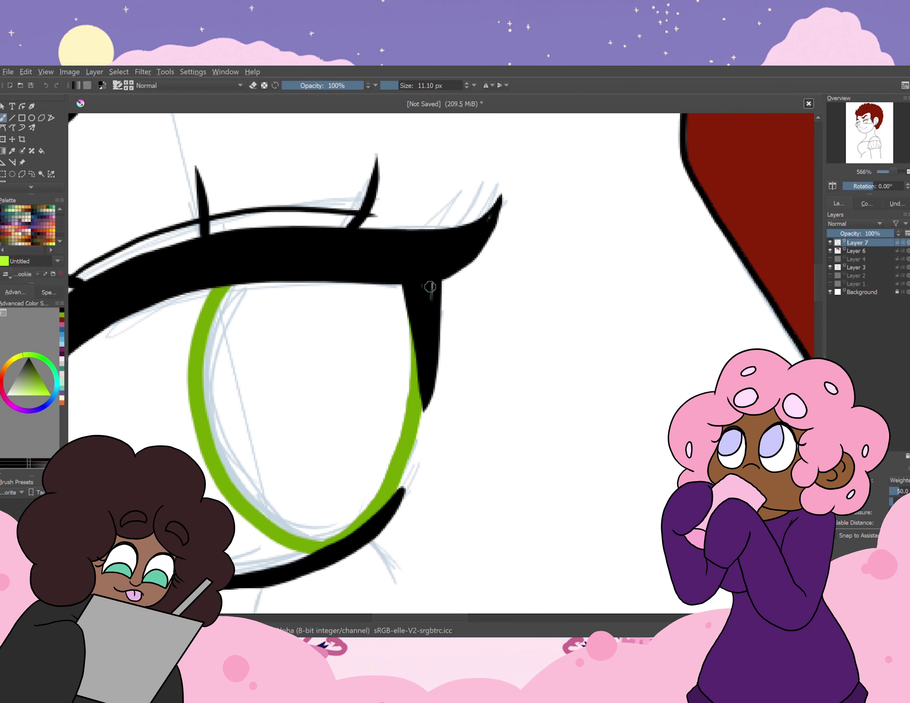
# - Ink short black lower lashes beneath both eyes
pyautogui.press('-')
pyautogui.press('-')
pyautogui.press('-')
pyautogui.press('-')
pyautogui.press('+')
pyautogui.press('+')
pyautogui.press('+')
pyautogui.press('+')
pyautogui.moveTo(267, 410); pyautogui.dragTo(271, 431)
pyautogui.moveTo(331, 398); pyautogui.dragTo(322, 412)
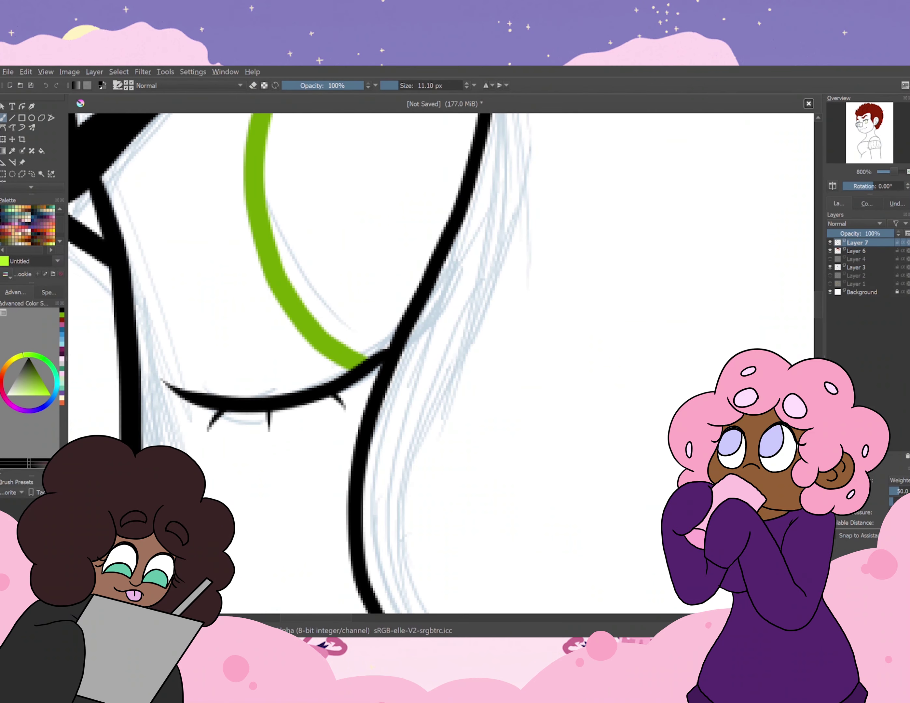
# - Hide sketch layer Layer 3 and lock Layer 7
pyautogui.press('-')
pyautogui.press('-')
pyautogui.press('-')
pyautogui.press('-')
pyautogui.press('-')
pyautogui.press('+')
pyautogui.press('-')
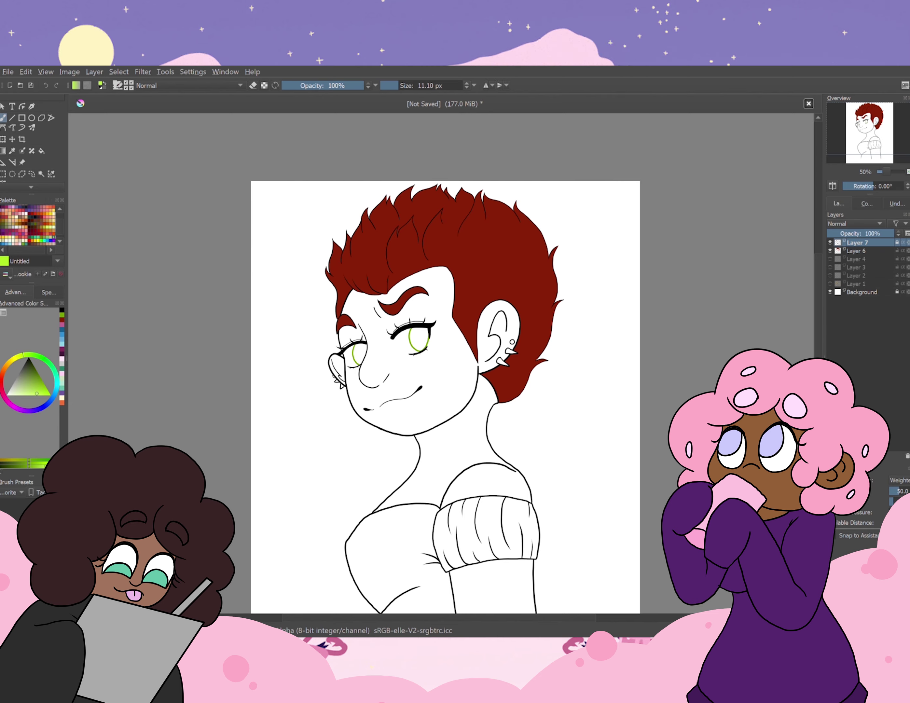
# - Fill the irises of both eyes with light green on Layer 6
pyautogui.press('f')
pyautogui.press('pagedown')
pyautogui.press('+')
pyautogui.press('+')
pyautogui.press('+')
pyautogui.press('+')
pyautogui.press('+')
pyautogui.press('+')
pyautogui.press('+')
pyautogui.press('+')
# - Shade the upper half of both irises in a darker green and paint a pale green highlight near their lower edge
pyautogui.press('b')
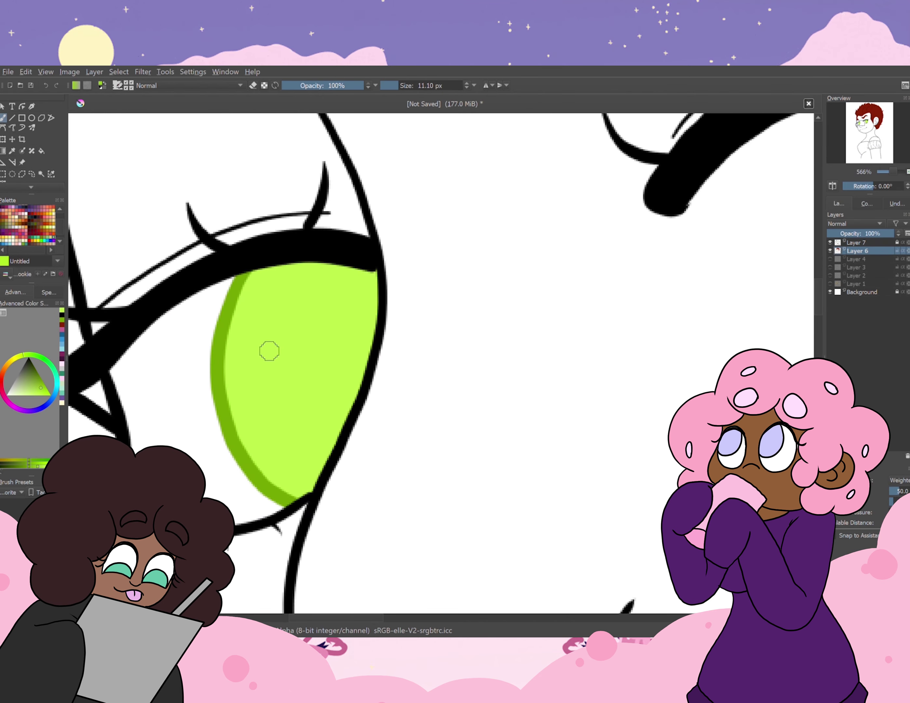
pyautogui.moveTo(225, 370); pyautogui.dragTo(369, 345)
pyautogui.moveTo(259, 341); pyautogui.dragTo(322, 268)
pyautogui.moveTo(367, 319); pyautogui.dragTo(335, 297)
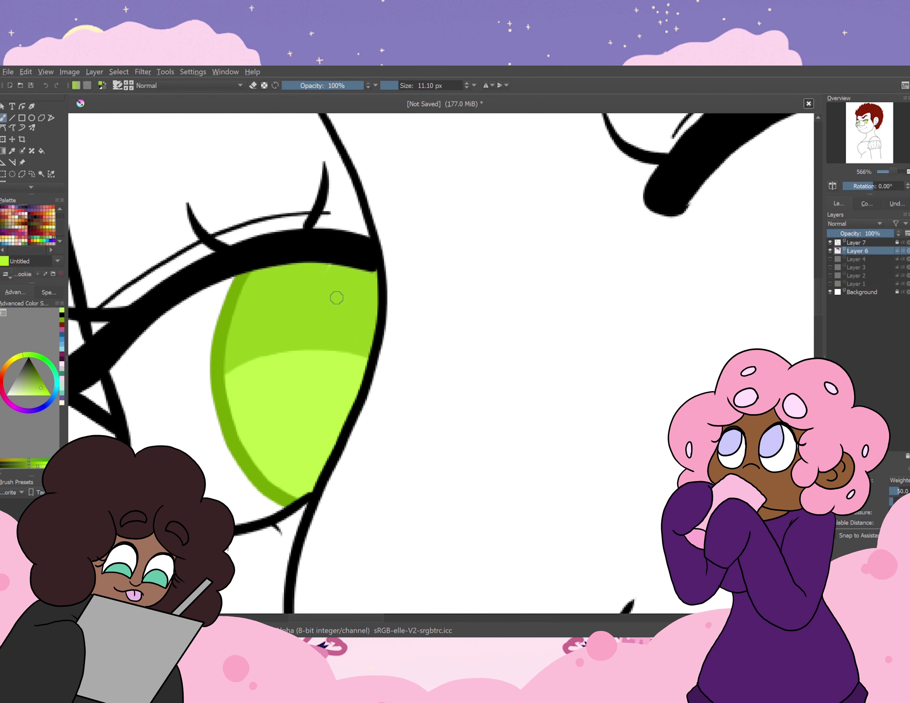
pyautogui.moveTo(481, 391)
pyautogui.mouseDown()
pyautogui.moveTo(340, 402)
pyautogui.moveTo(315, 329)
pyautogui.moveTo(301, 410)
pyautogui.moveTo(474, 335)
pyautogui.moveTo(317, 290)
pyautogui.mouseUp()
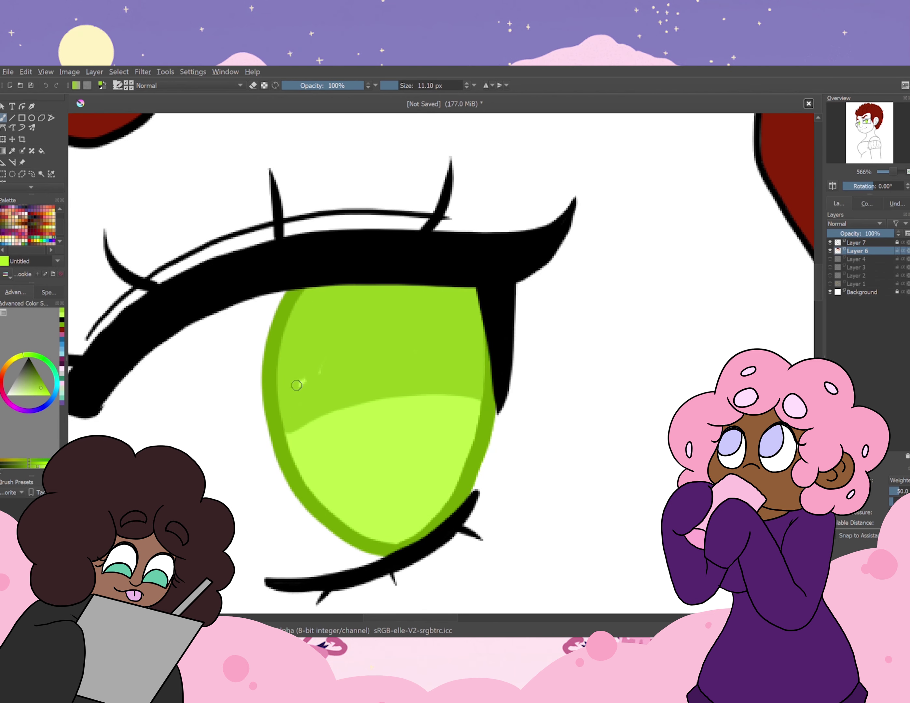
pyautogui.moveTo(419, 473)
pyautogui.mouseDown()
pyautogui.moveTo(435, 494)
pyautogui.moveTo(392, 338)
pyautogui.mouseUp()
# - Add a new layer above Layer 6 and paint light grey shadows beneath the upper lids of both eyes
pyautogui.press('-')
pyautogui.press('-')
pyautogui.press('-')
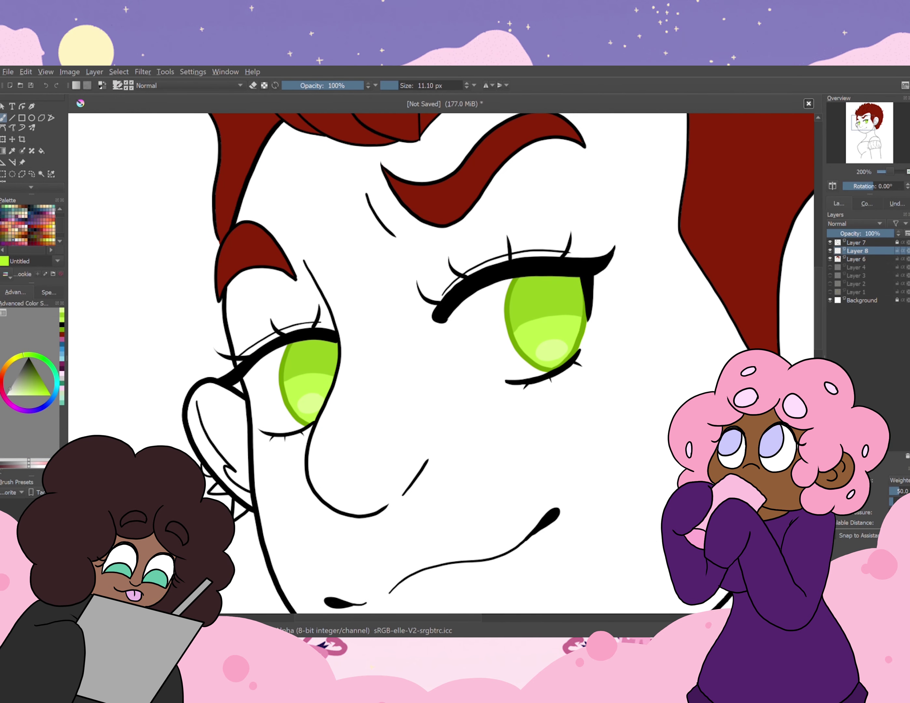
pyautogui.scroll(2, 258, 362)
pyautogui.moveTo(420, 315)
pyautogui.mouseDown()
pyautogui.moveTo(244, 406)
pyautogui.moveTo(342, 353)
pyautogui.moveTo(138, 345)
pyautogui.moveTo(227, 346)
pyautogui.mouseUp()
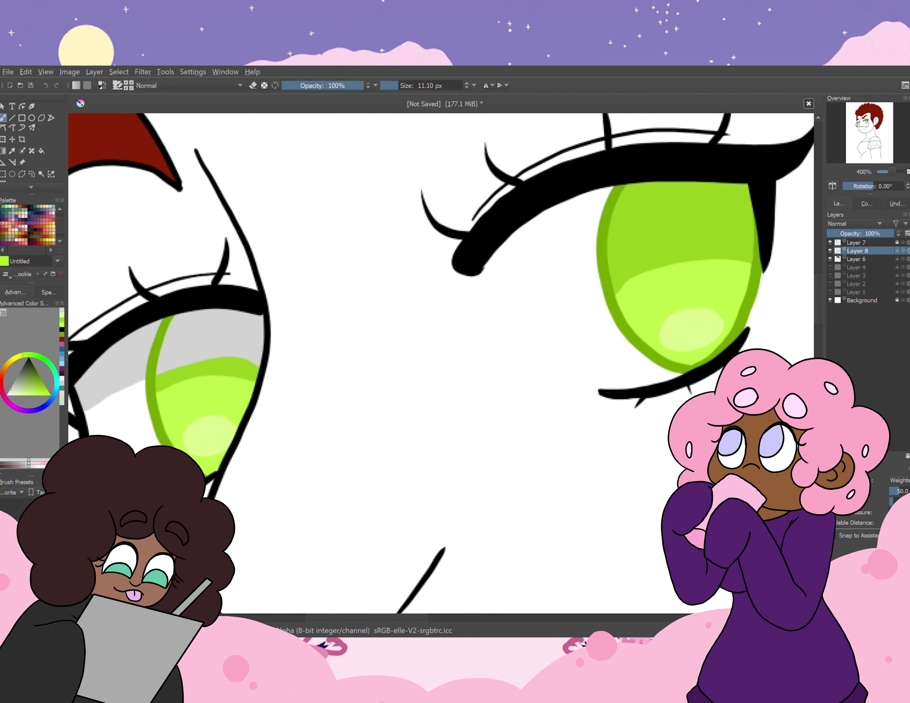
pyautogui.moveTo(565, 251); pyautogui.dragTo(330, 251)
pyautogui.moveTo(519, 230)
pyautogui.mouseDown()
pyautogui.moveTo(273, 296)
pyautogui.moveTo(330, 220)
pyautogui.moveTo(360, 245)
pyautogui.moveTo(381, 225)
pyautogui.moveTo(467, 195)
pyautogui.moveTo(482, 210)
pyautogui.moveTo(430, 205)
pyautogui.mouseUp()
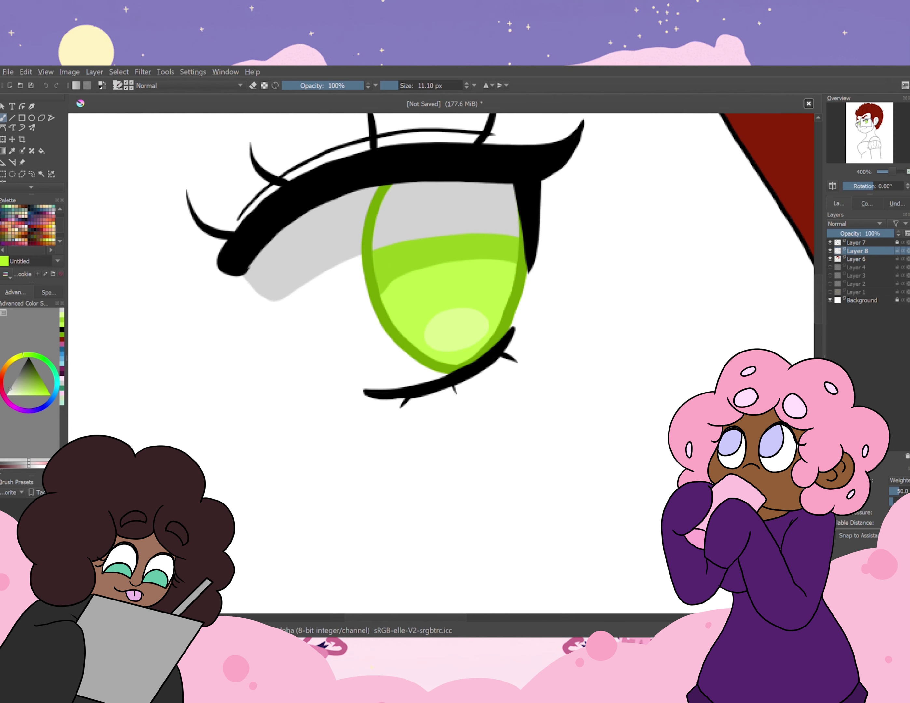
# - Move the eye shadow layer, Layer 8, above line art Layer 7 and hide it
pyautogui.press('-')
pyautogui.press('-')
pyautogui.press('-')
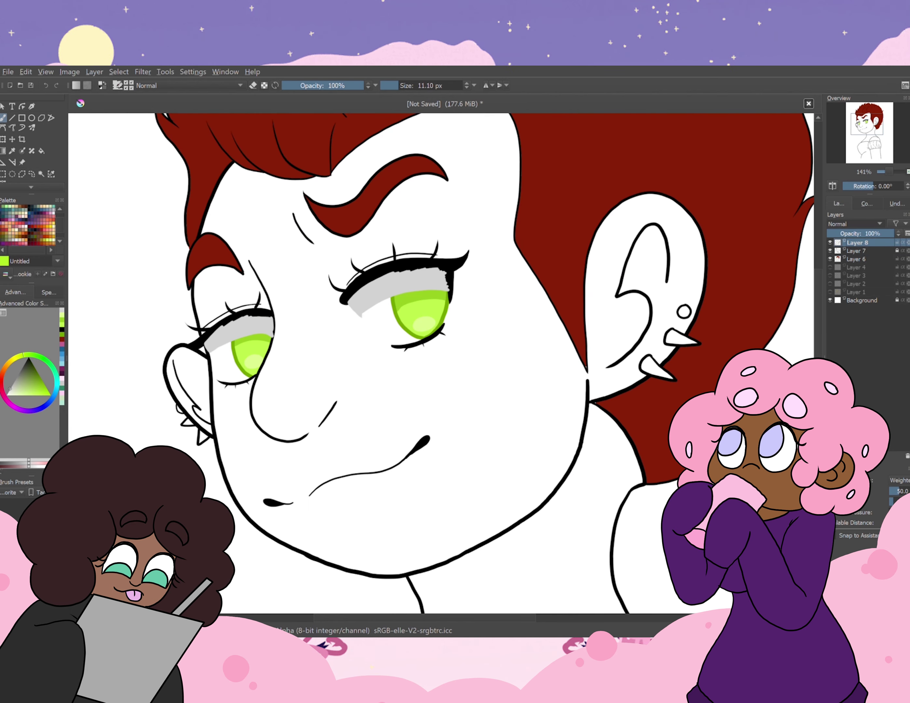
pyautogui.press('-')
pyautogui.press('-')
pyautogui.press('+')
pyautogui.moveTo(470, 354); pyautogui.dragTo(432, 352)
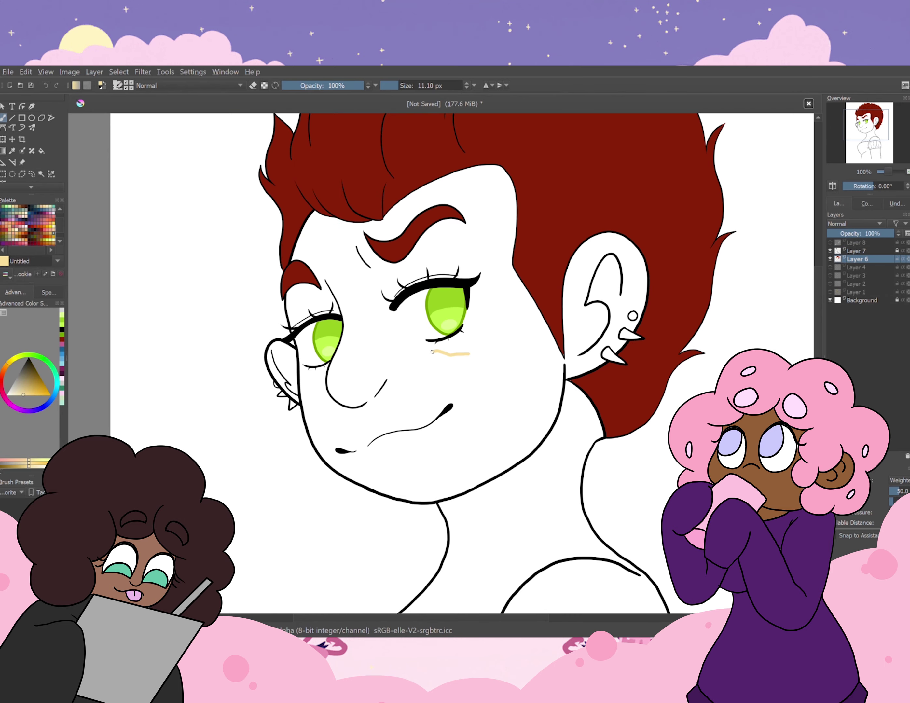
pyautogui.hotkey('ctrl', 'z')
pyautogui.click(460, 398)
pyautogui.press('-')
pyautogui.hotkey('ctrl', 'z')
# - Fill the face, ears, neck and shoulders with a pale beige skin colour on Layer 6
pyautogui.click(481, 410)
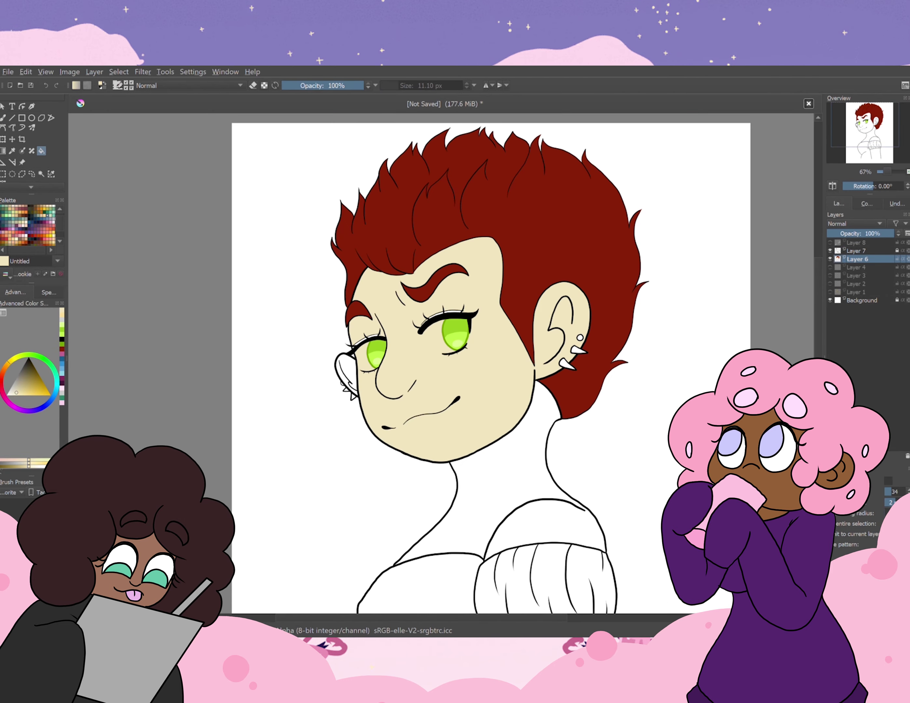
pyautogui.click(502, 481)
pyautogui.press('+')
pyautogui.press('+')
pyautogui.press('+')
pyautogui.press('-')
pyautogui.press('-')
pyautogui.press('-')
pyautogui.press('-')
pyautogui.press('+')
pyautogui.press('+')
pyautogui.press('+')
pyautogui.press('+')
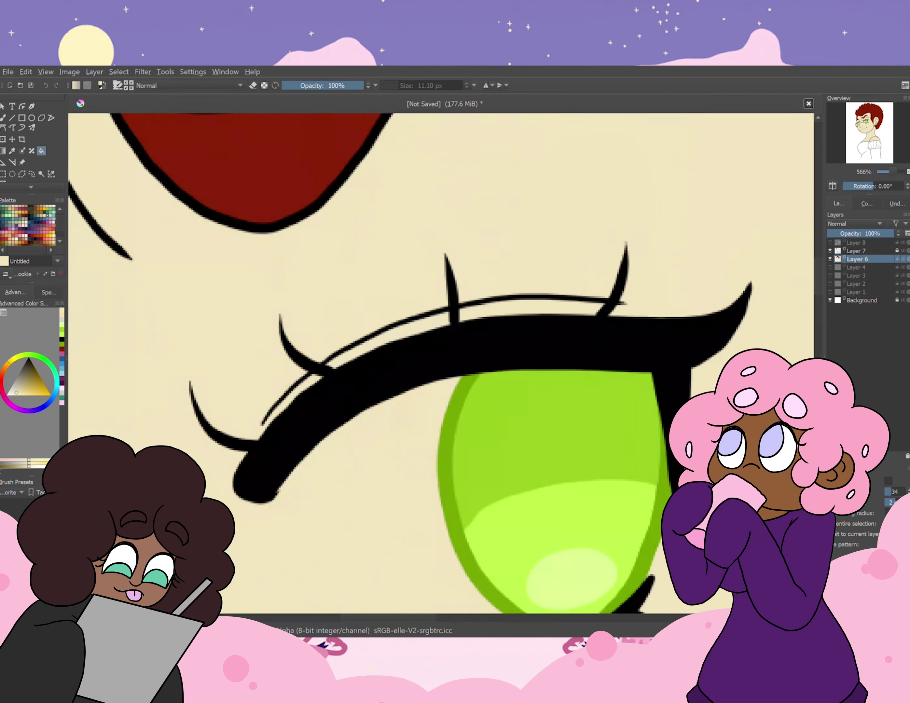
# - Erase the beige skin colour from the white of the far eye on Layer 6
pyautogui.press('-')
pyautogui.press('-')
pyautogui.press('-')
pyautogui.press('-')
pyautogui.press('-')
pyautogui.press('+')
pyautogui.press('+')
pyautogui.press('+')
pyautogui.press('+')
pyautogui.press('+')
pyautogui.press('+')
pyautogui.press('+')
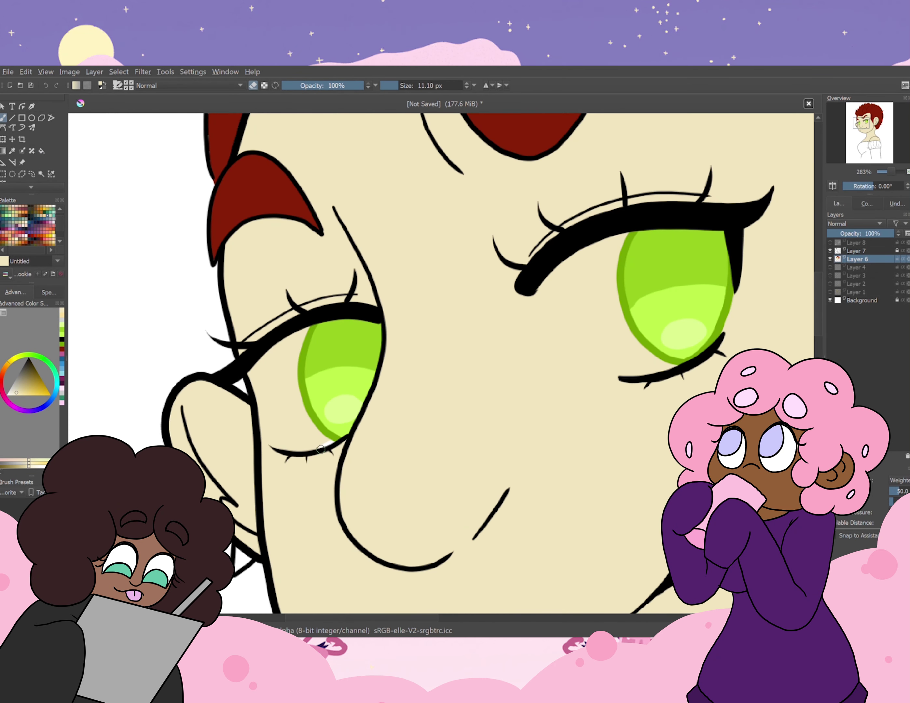
pyautogui.moveTo(297, 356); pyautogui.dragTo(263, 408)
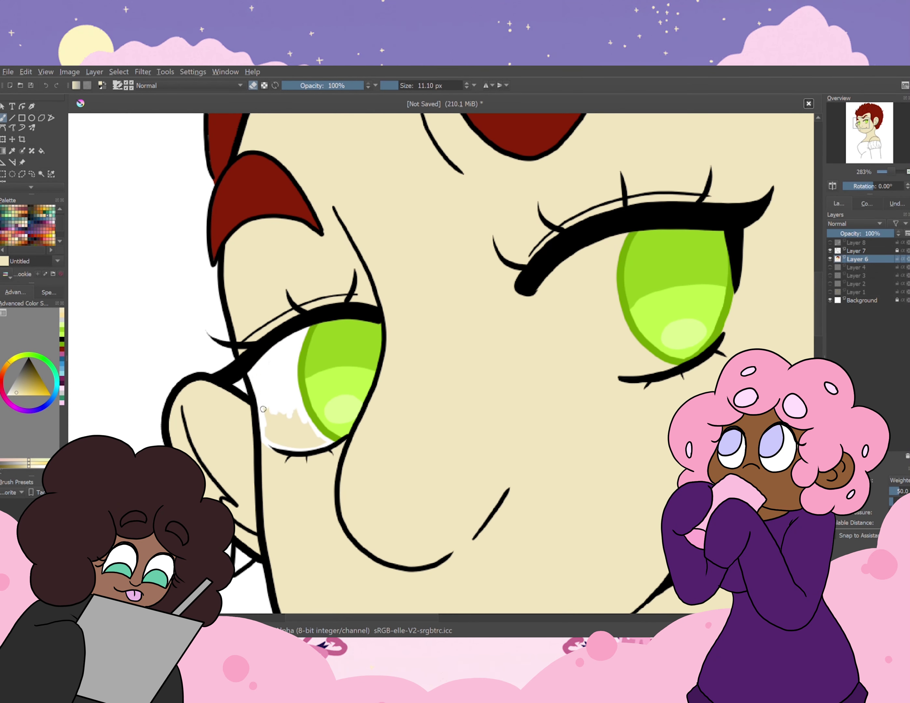
# - Show Layer 8 and erase the beige skin colour from the white of the near eye on Layer 6
pyautogui.click(830, 242)
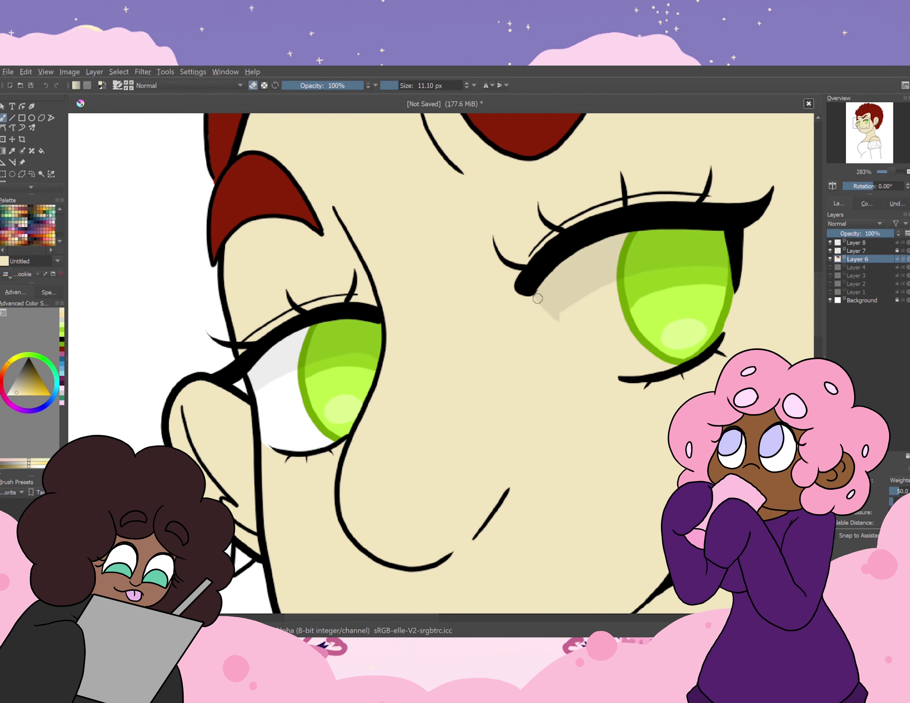
pyautogui.moveTo(624, 235); pyautogui.dragTo(614, 290)
pyautogui.moveTo(593, 341); pyautogui.dragTo(670, 371)
pyautogui.moveTo(545, 292)
pyautogui.mouseDown()
pyautogui.moveTo(596, 247)
pyautogui.moveTo(563, 299)
pyautogui.moveTo(589, 293)
pyautogui.mouseUp()
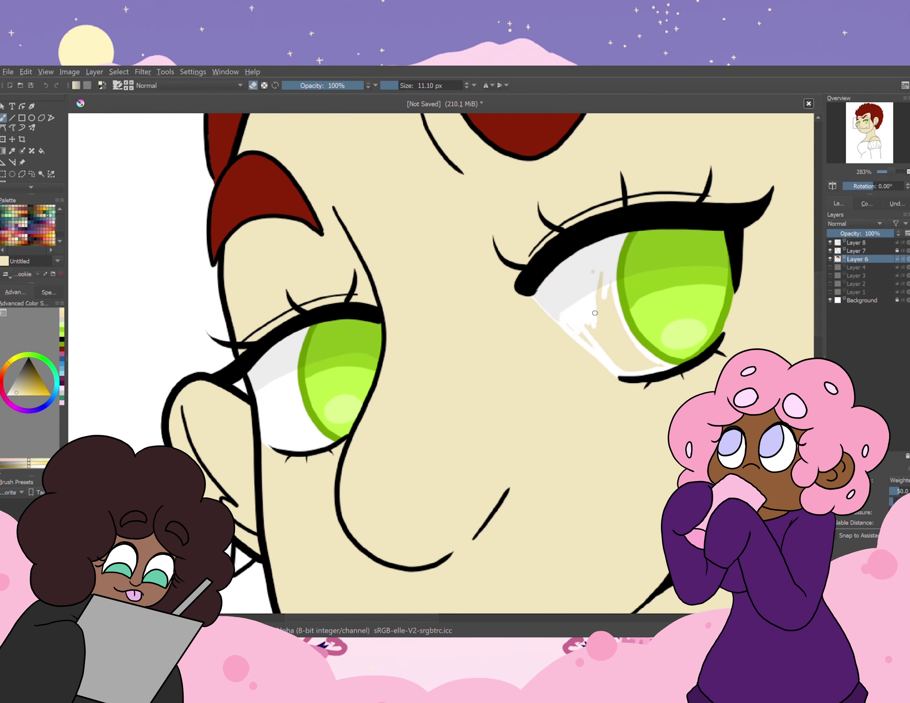
pyautogui.moveTo(608, 275)
pyautogui.mouseDown()
pyautogui.moveTo(590, 331)
pyautogui.moveTo(643, 369)
pyautogui.mouseUp()
pyautogui.press('b')
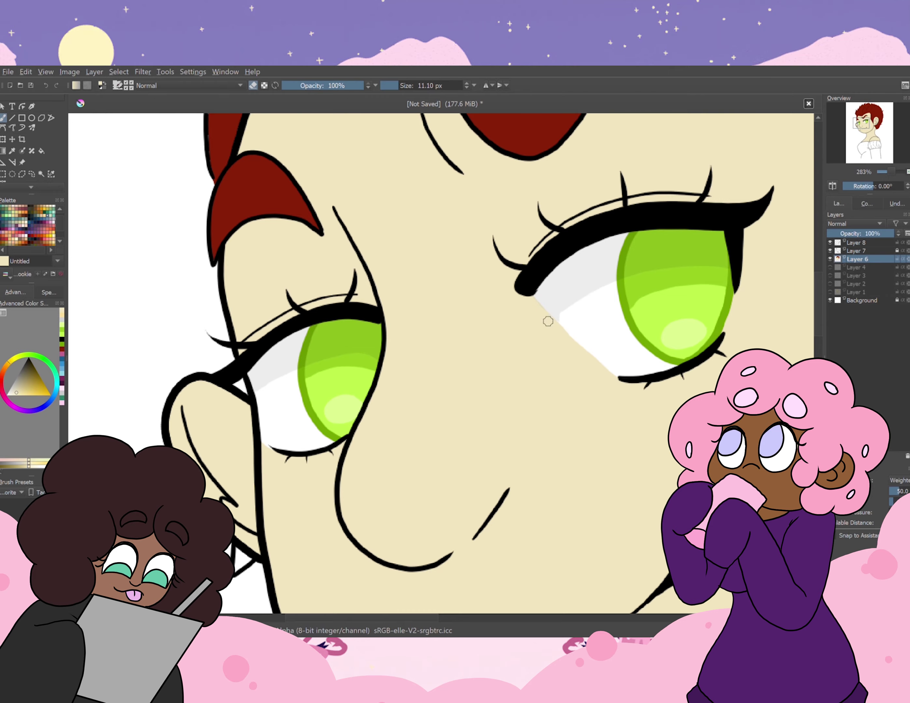
# - Show sketch layer Layer 3 and set Layer 6's blending mode to Multiply
pyautogui.press('2')
pyautogui.press('p')
pyautogui.press('b')
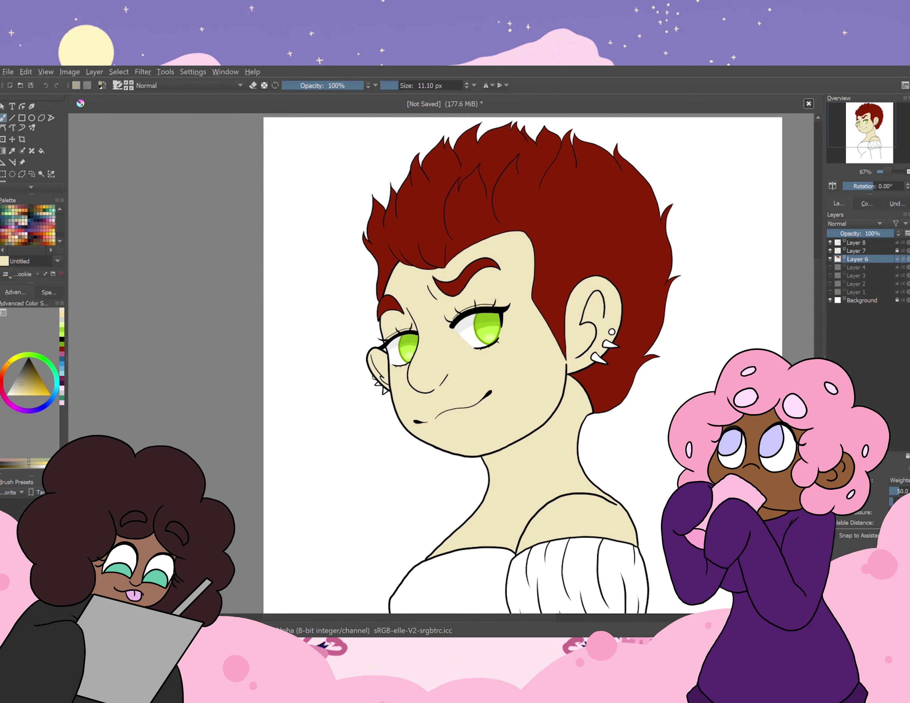
pyautogui.scroll(5, 440, 430)
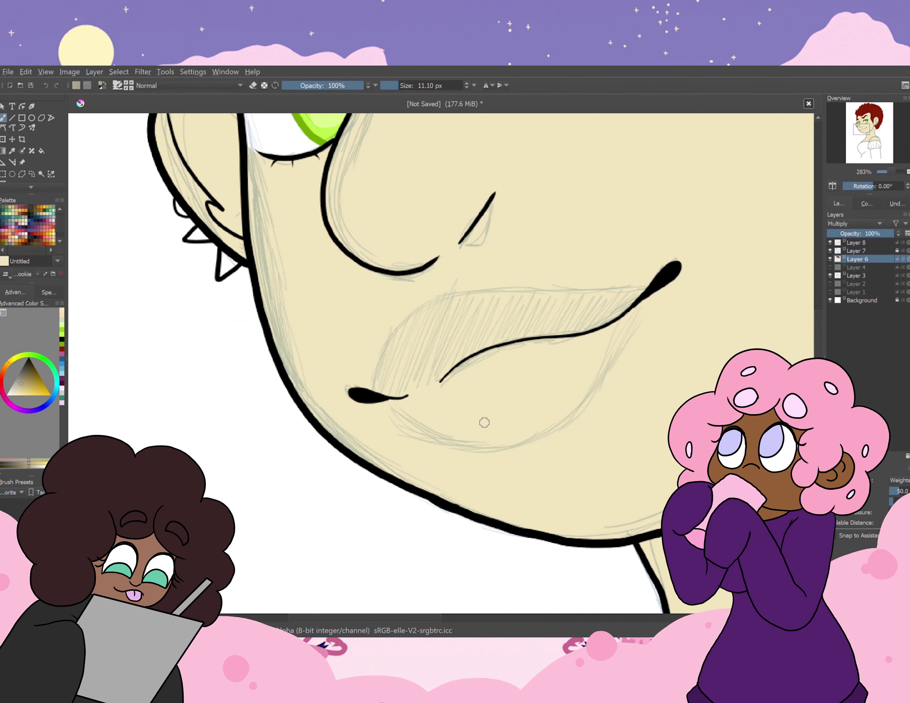
# - Outline the lower lip in greyish beige and the upper lip in a darker olive brown, following the sketch
pyautogui.moveTo(397, 427); pyautogui.dragTo(335, 385)
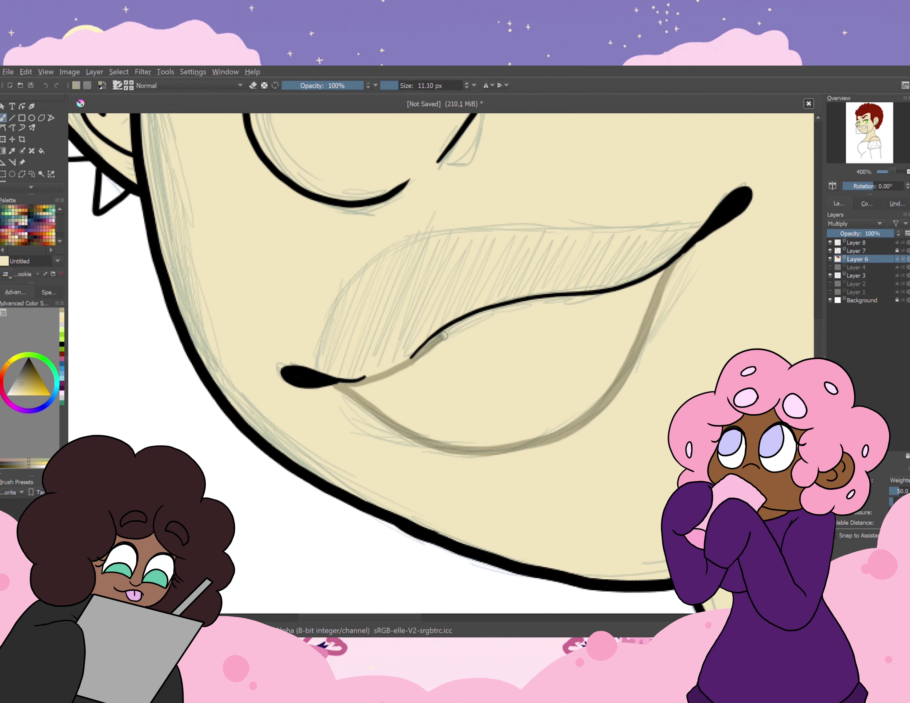
pyautogui.moveTo(421, 350); pyautogui.dragTo(532, 294)
pyautogui.moveTo(708, 223); pyautogui.dragTo(315, 375)
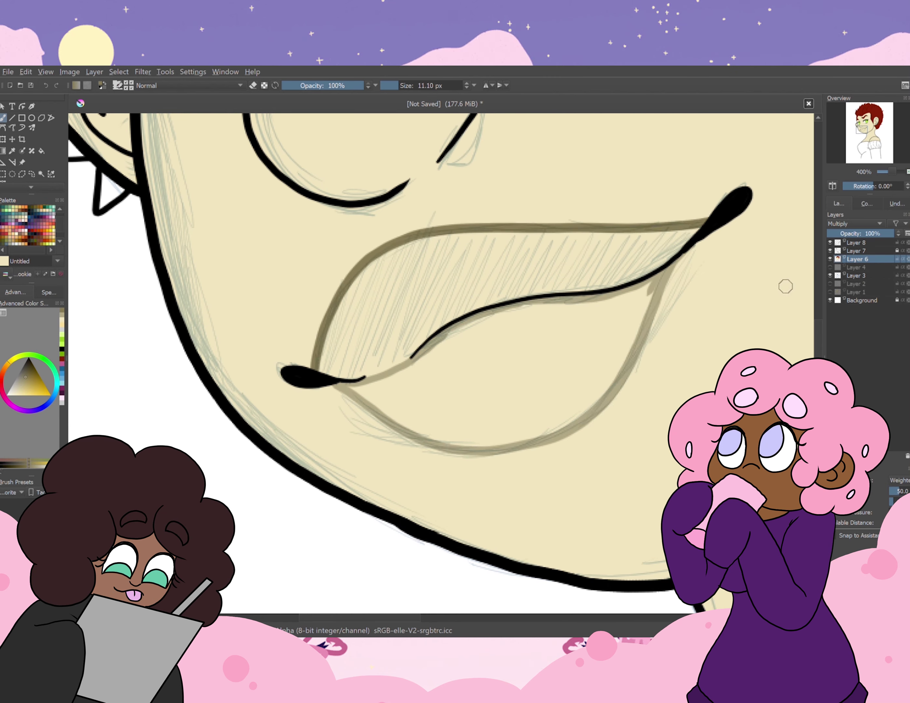
# - Hide sketch layer Layer 3, select the inside of the upper lip and fill it with dark olive brown
pyautogui.click(829, 275)
pyautogui.click(41, 174)
pyautogui.click(502, 260)
pyautogui.hotkey('shift', 'BackSpace')
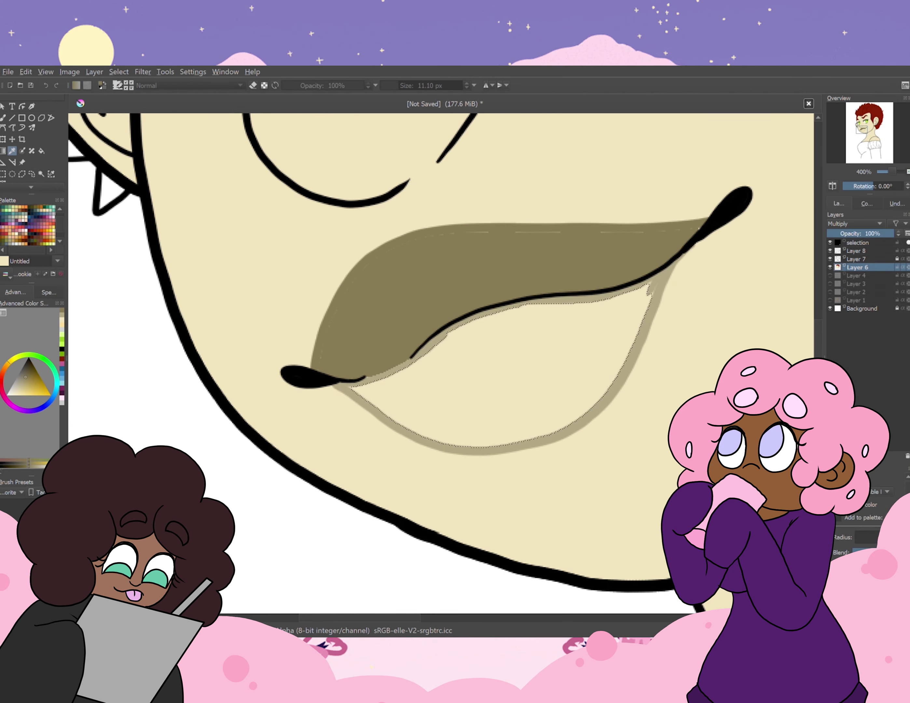
# - Fill the lower lip with greyish beige and clear the selection
pyautogui.click(481, 376)
pyautogui.hotkey('shift', 'BackSpace')
pyautogui.hotkey('ctrl', 'r')
pyautogui.scroll(-5, 439, 365)
pyautogui.scroll(4, 436, 318)
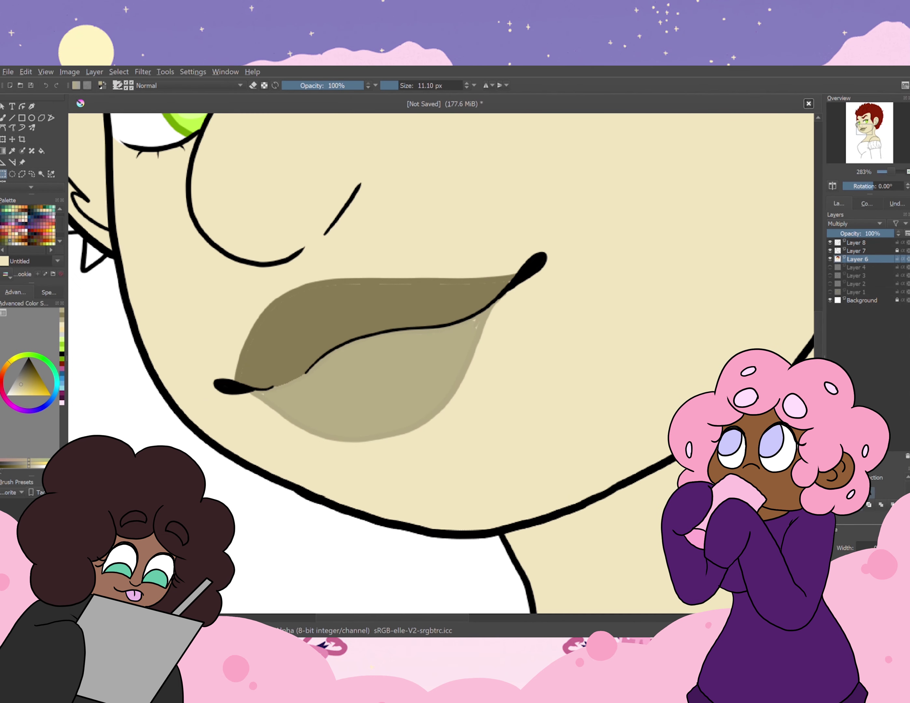
# - Touch up the edges and unfilled gaps of both lips with their sampled olive brown and greyish beige
pyautogui.press('b')
pyautogui.scroll(3, 435, 318)
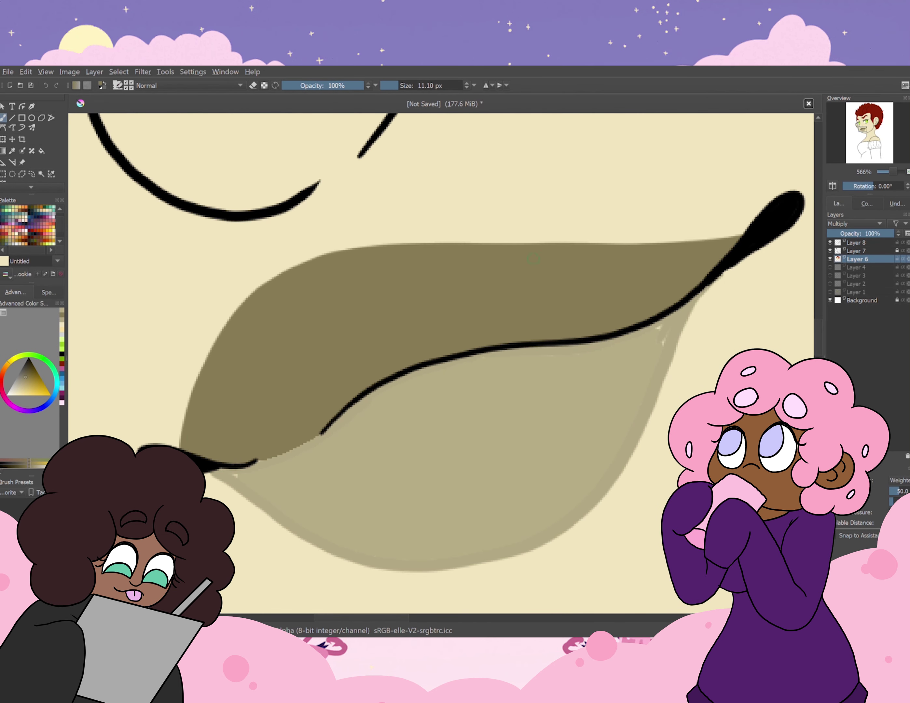
pyautogui.keyDown('ctrl'); pyautogui.click(533, 258); pyautogui.keyUp('ctrl')
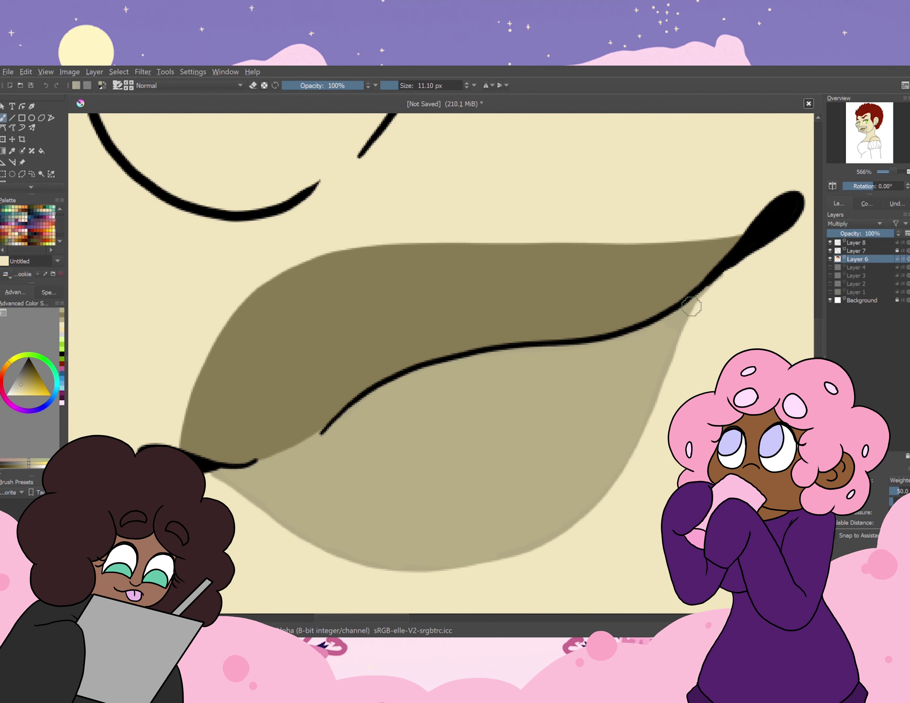
pyautogui.scroll(-8, 697, 300)
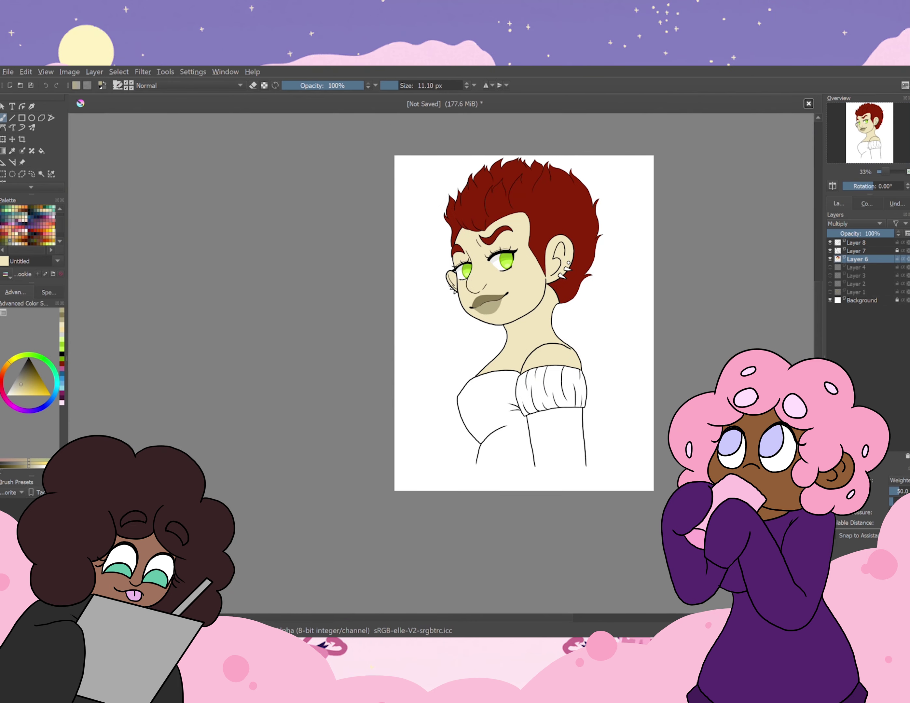
# - Sample the hair's dark red, outline a slimmer lower lip with it and fill the shape
pyautogui.scroll(6, 481, 301)
pyautogui.scroll(-8, 481, 302)
pyautogui.keyDown('ctrl'); pyautogui.click(254, 162); pyautogui.keyUp('ctrl')
pyautogui.scroll(8, 106, 301)
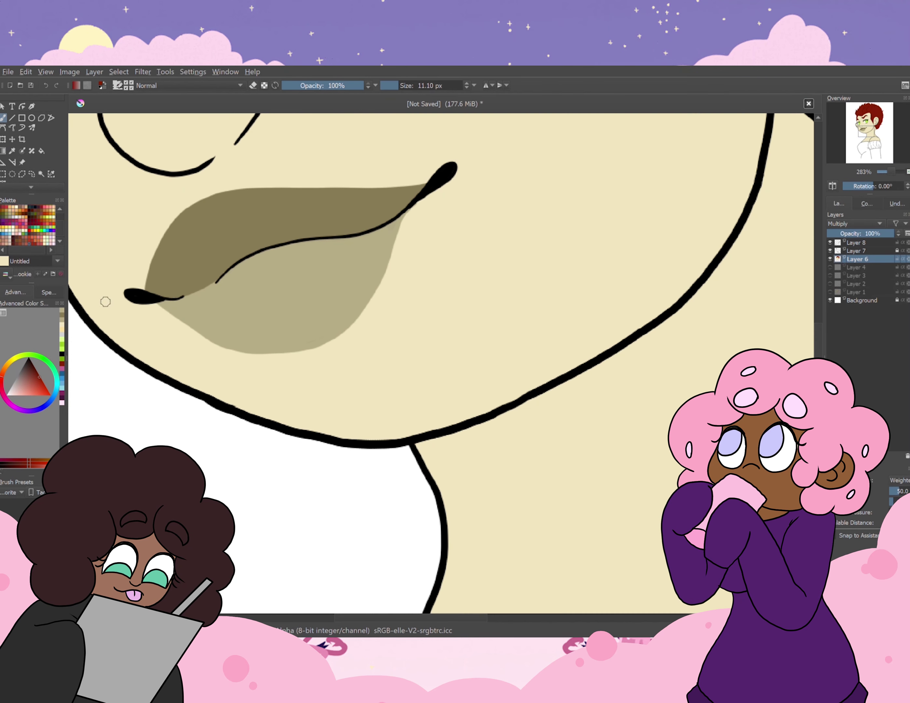
pyautogui.scroll(1, 106, 301)
pyautogui.moveTo(532, 202); pyautogui.dragTo(467, 319)
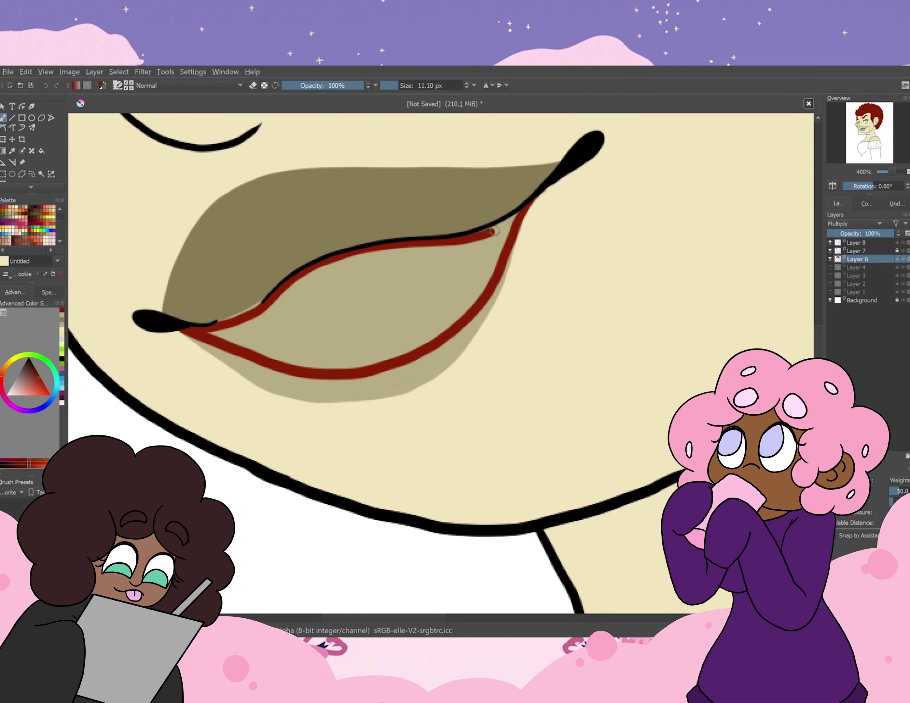
pyautogui.click(243, 330)
pyautogui.click(377, 301)
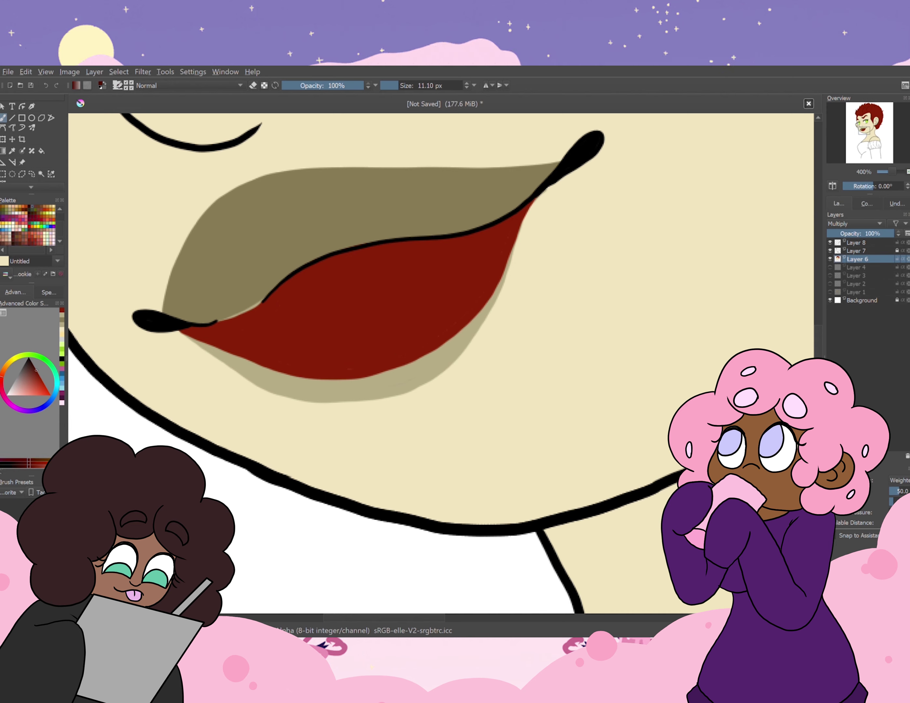
# - Outline a slimmer upper lip in a deeper maroon, fill it and close the gap in the mouth line
pyautogui.moveTo(361, 186); pyautogui.dragTo(180, 322)
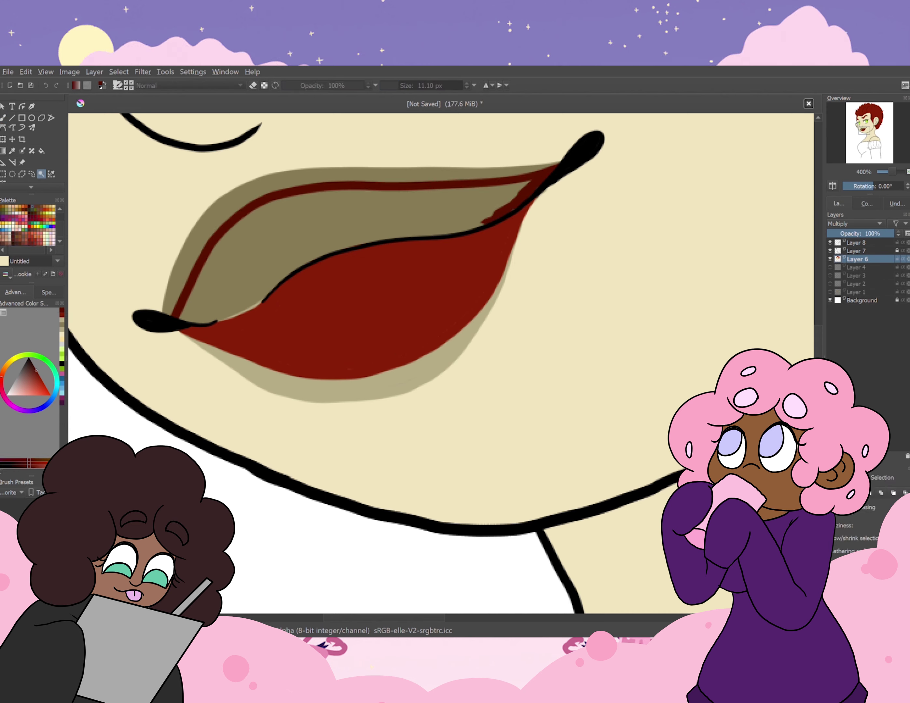
pyautogui.press('f')
pyautogui.click(335, 214)
pyautogui.moveTo(262, 300); pyautogui.dragTo(216, 319)
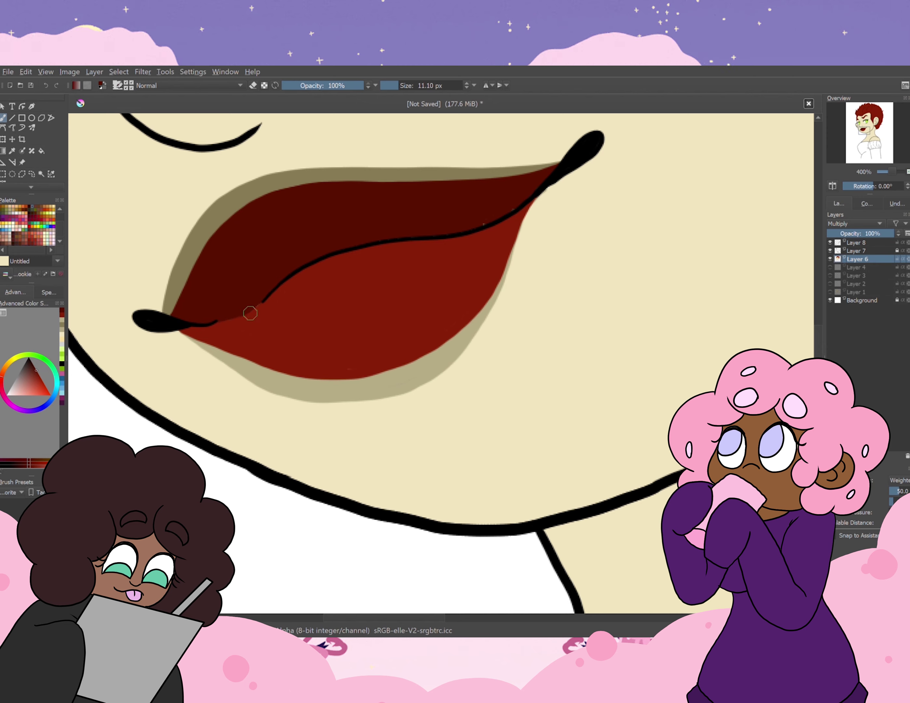
# - Fill the leftover olive and beige rims around the lips with the skin colour and clear the selection
pyautogui.press('f')
pyautogui.click(335, 175)
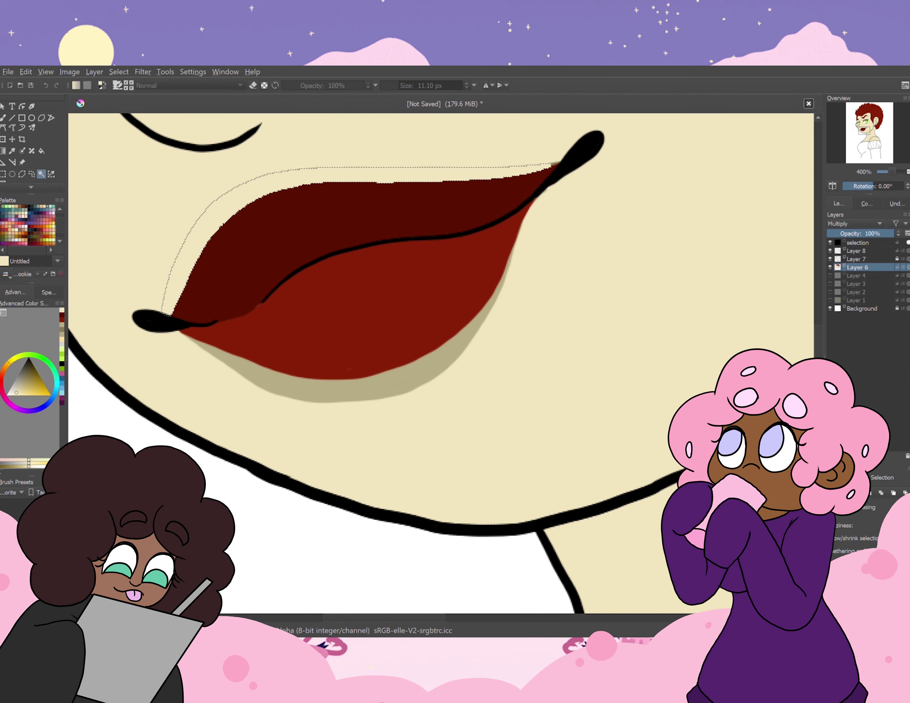
pyautogui.hotkey('ctrl', 'shift', 'a')
pyautogui.press('b')
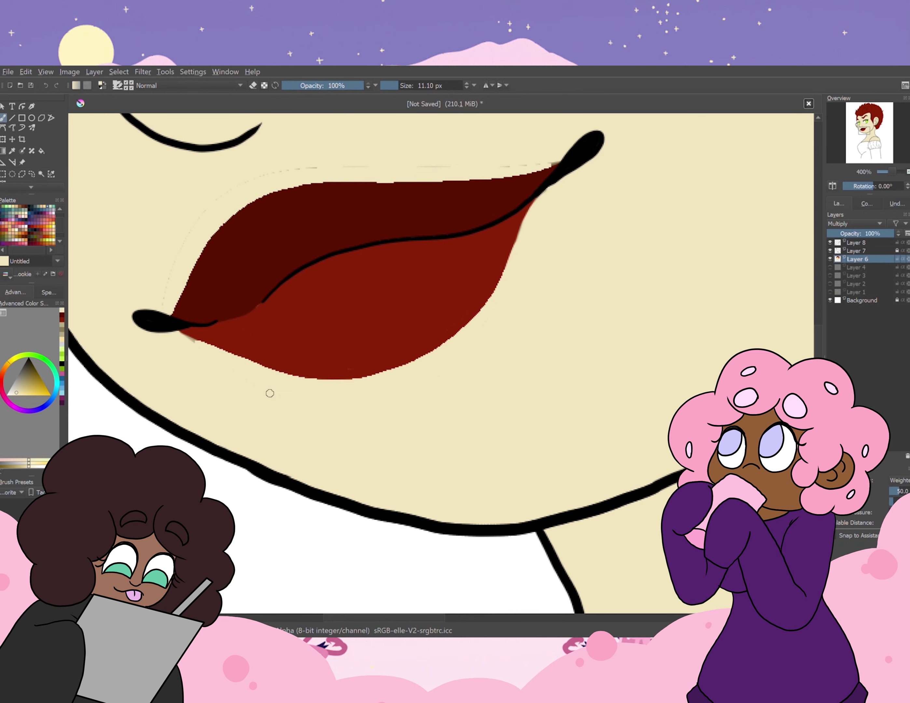
# - Smooth the jagged outer edges of both lips with the sampled reds and skin colour
pyautogui.keyDown('ctrl'); pyautogui.click(376, 201); pyautogui.keyUp('ctrl')
pyautogui.moveTo(553, 167)
pyautogui.mouseDown()
pyautogui.moveTo(176, 305)
pyautogui.moveTo(341, 379)
pyautogui.mouseUp()
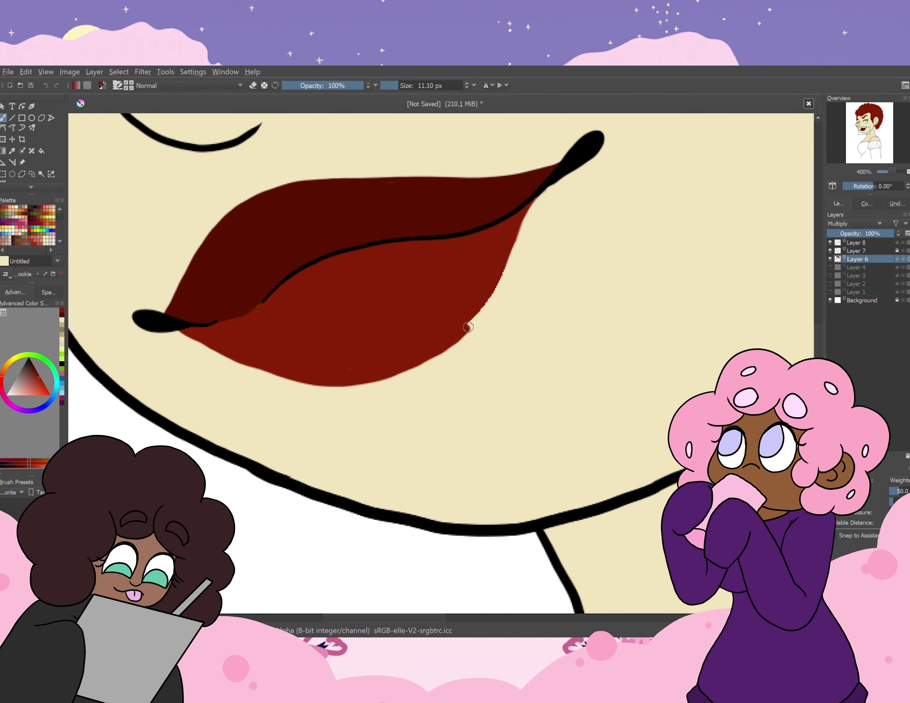
pyautogui.keyDown('ctrl'); pyautogui.click(418, 418); pyautogui.keyUp('ctrl')
pyautogui.moveTo(259, 370)
pyautogui.mouseDown()
pyautogui.moveTo(495, 308)
pyautogui.moveTo(323, 379)
pyautogui.mouseUp()
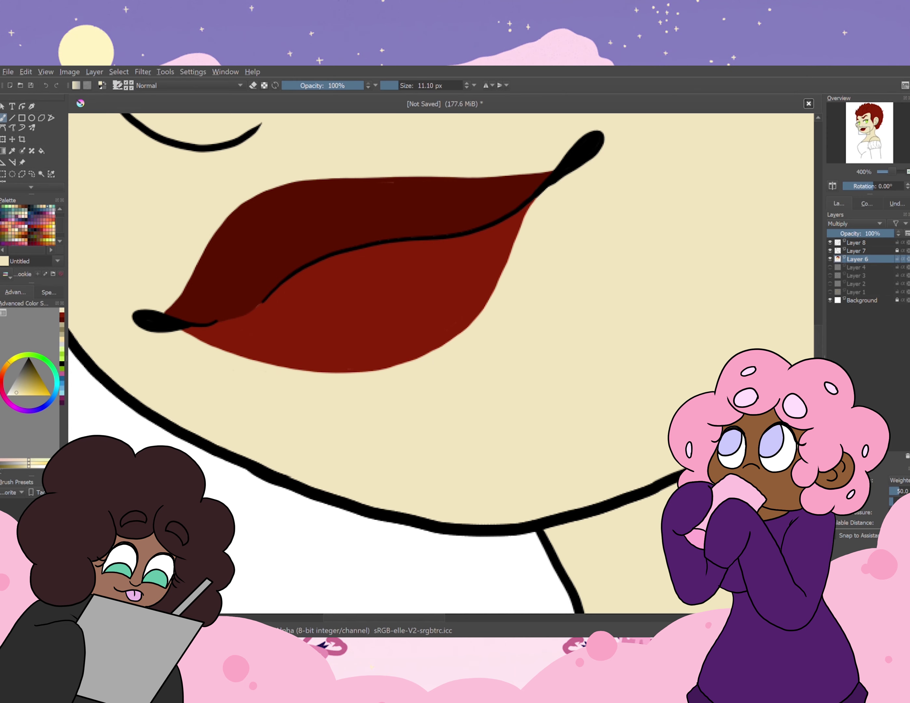
# - Colour the ear studs and spikes light grey and shade the eyelid creases in greyish beige
pyautogui.press('2')
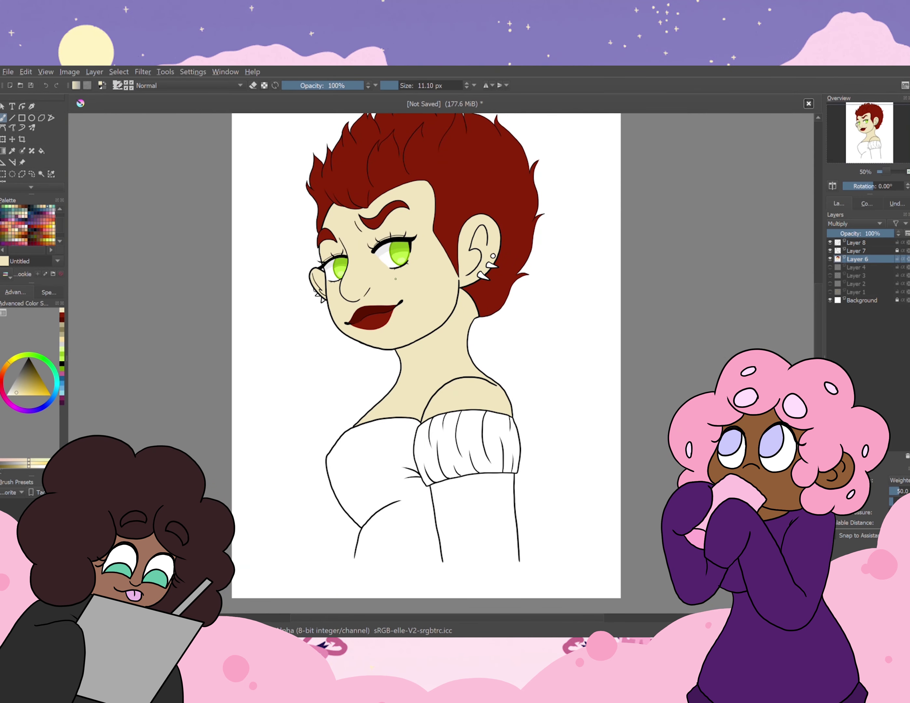
pyautogui.scroll(3, 442, 363)
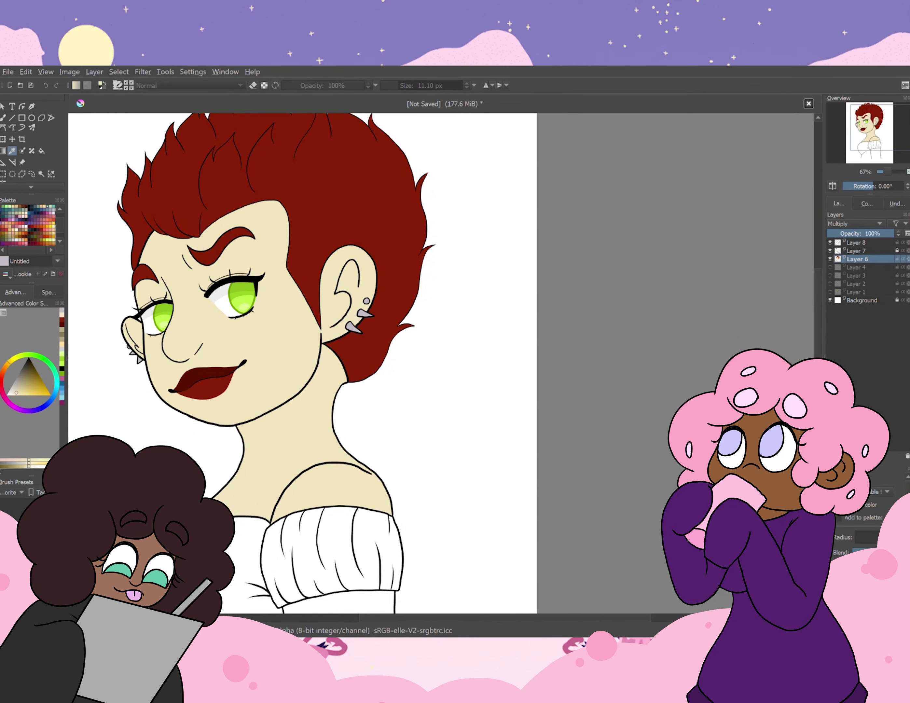
pyautogui.scroll(5, 120, 316)
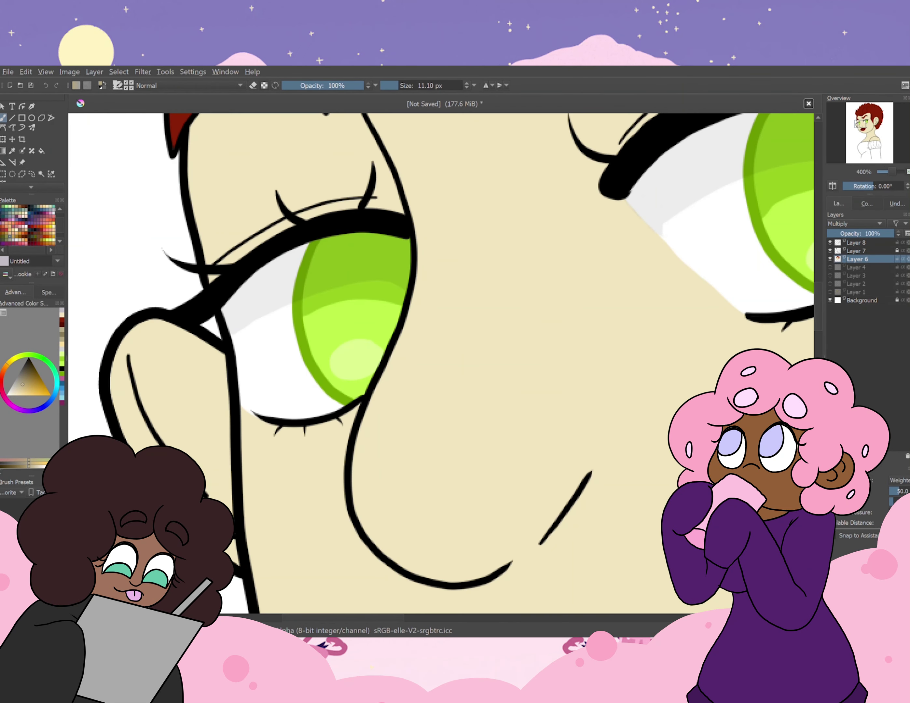
pyautogui.scroll(1, 369, 324)
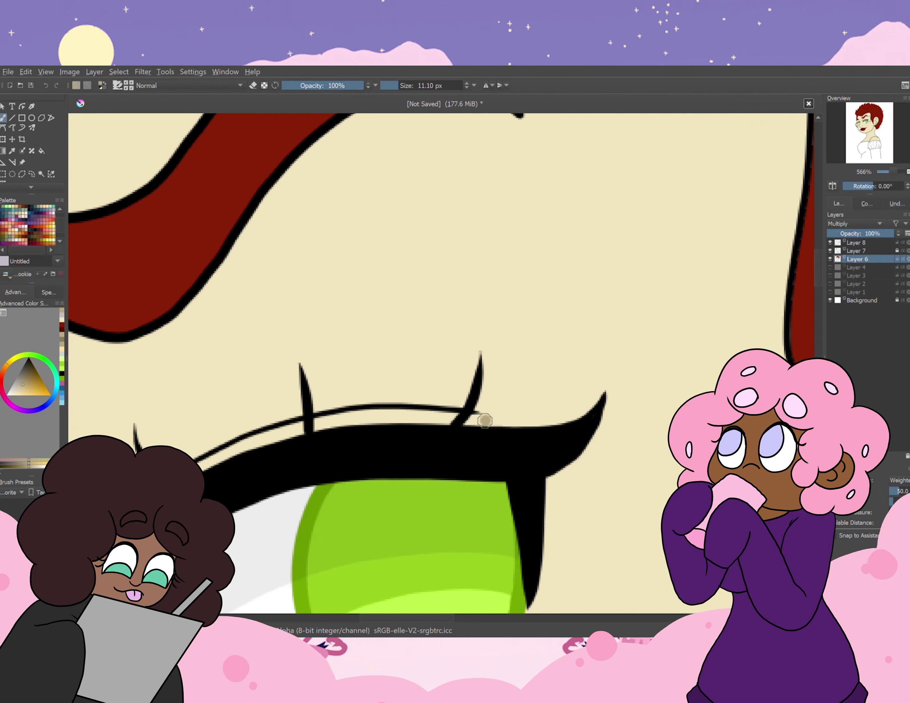
pyautogui.scroll(-3, 166, 246)
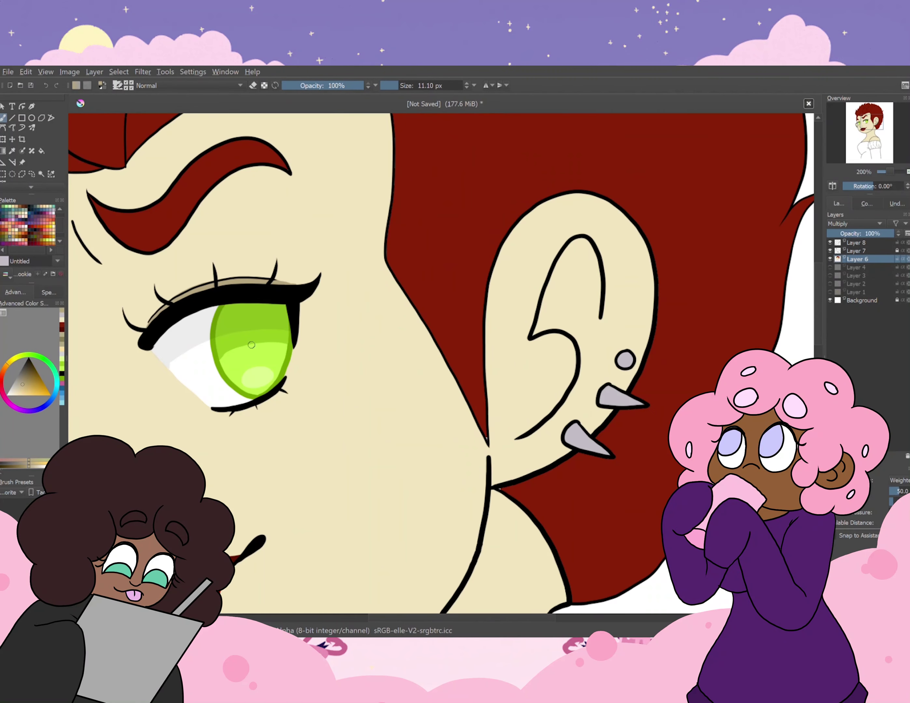
# - Paint a curved greyish-beige shadow on the neck beneath the jaw
pyautogui.press('f')
pyautogui.moveTo(439, 364)
pyautogui.mouseDown()
pyautogui.moveTo(412, 364)
pyautogui.moveTo(369, 129)
pyautogui.mouseUp()
pyautogui.scroll(-1, 439, 365)
pyautogui.press('b')
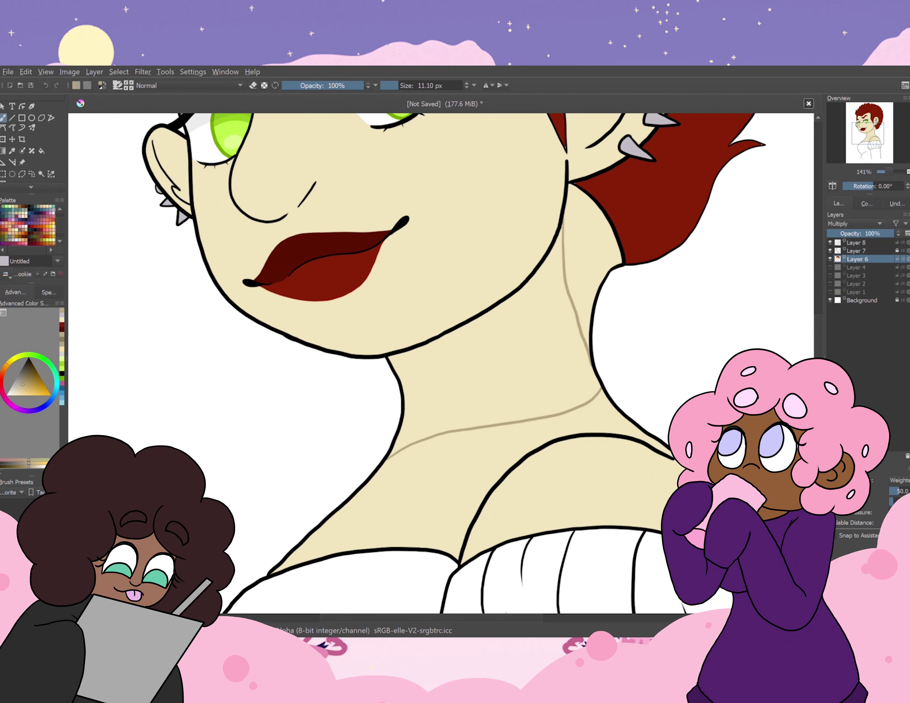
pyautogui.moveTo(551, 258); pyautogui.dragTo(405, 401)
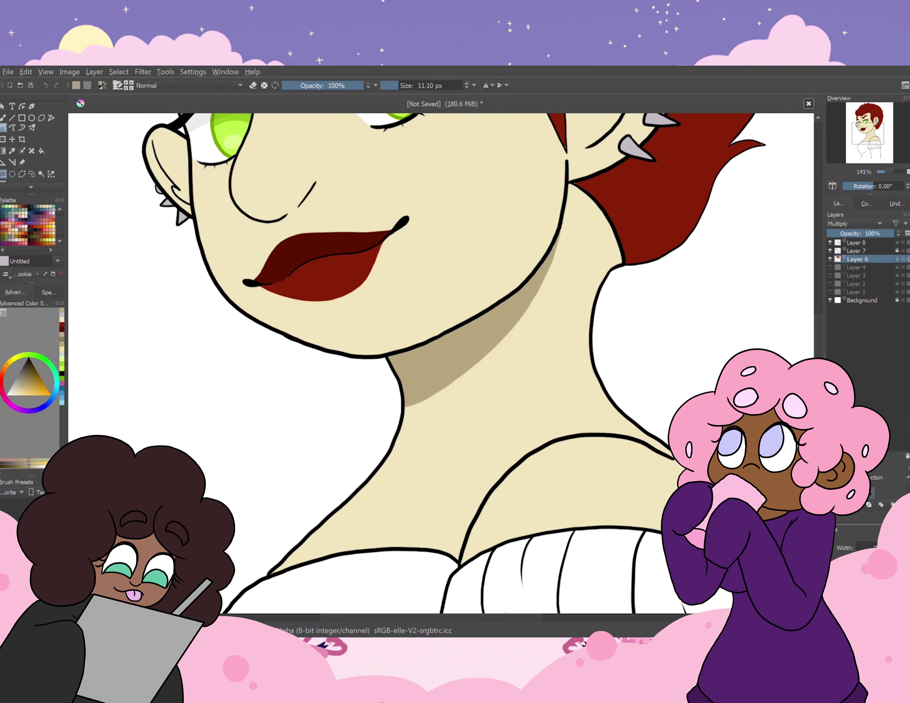
# - Shade the inner ear in greyish beige and sample the hair's dark red to touch up beside the ear
pyautogui.scroll(1, 526, 208)
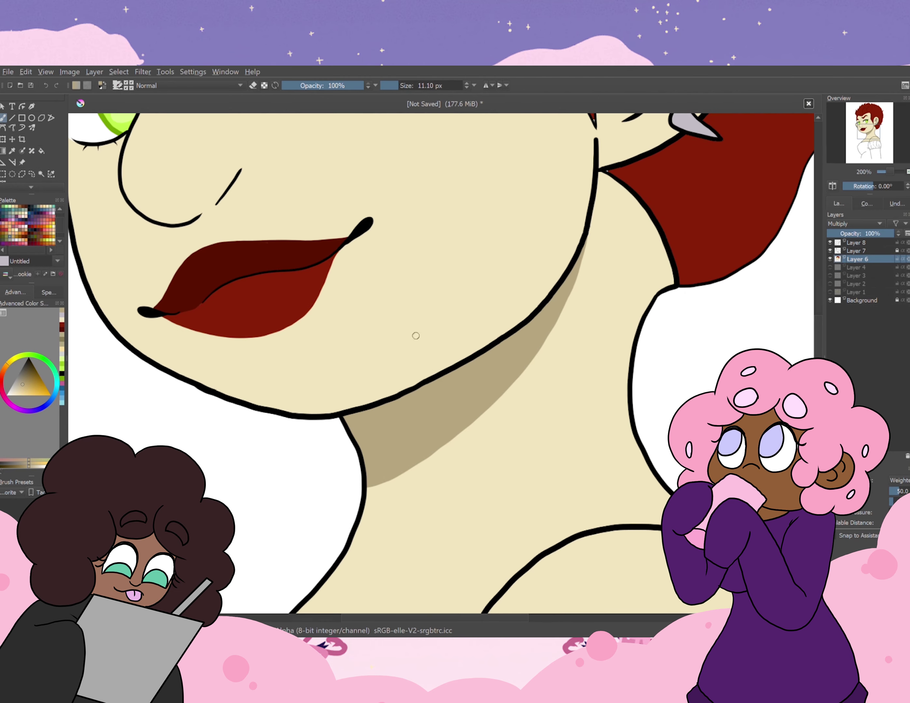
pyautogui.scroll(-4, 335, 297)
pyautogui.scroll(6, 360, 367)
pyautogui.keyDown('ctrl'); pyautogui.click(360, 366); pyautogui.keyUp('ctrl')
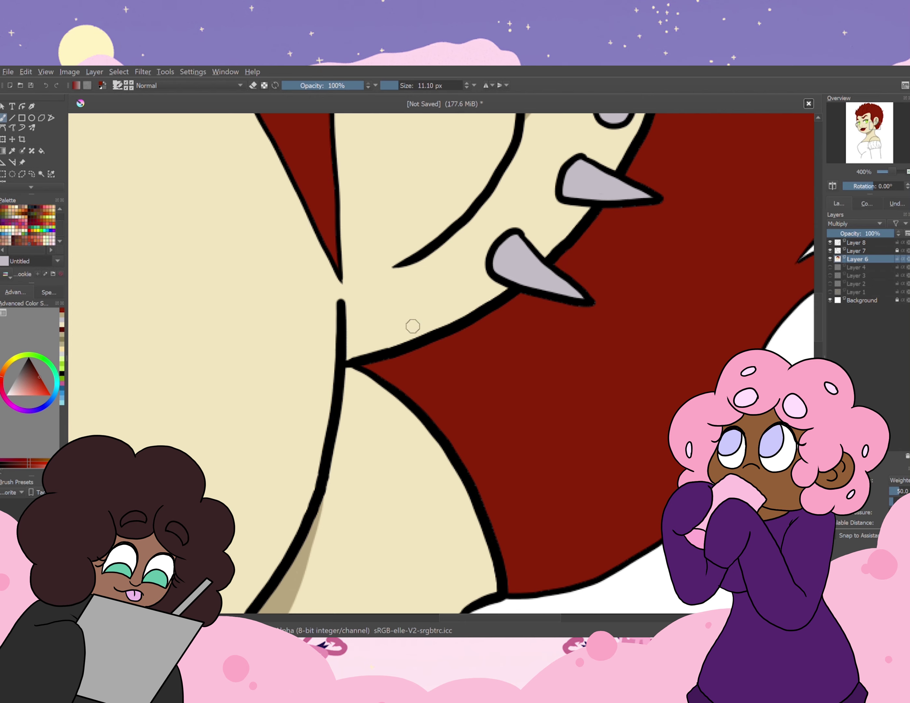
# - Draw a dripping lower edge in the skin colour between the two open ends of the arm's outline
pyautogui.scroll(-6, 412, 339)
pyautogui.scroll(3, 286, 432)
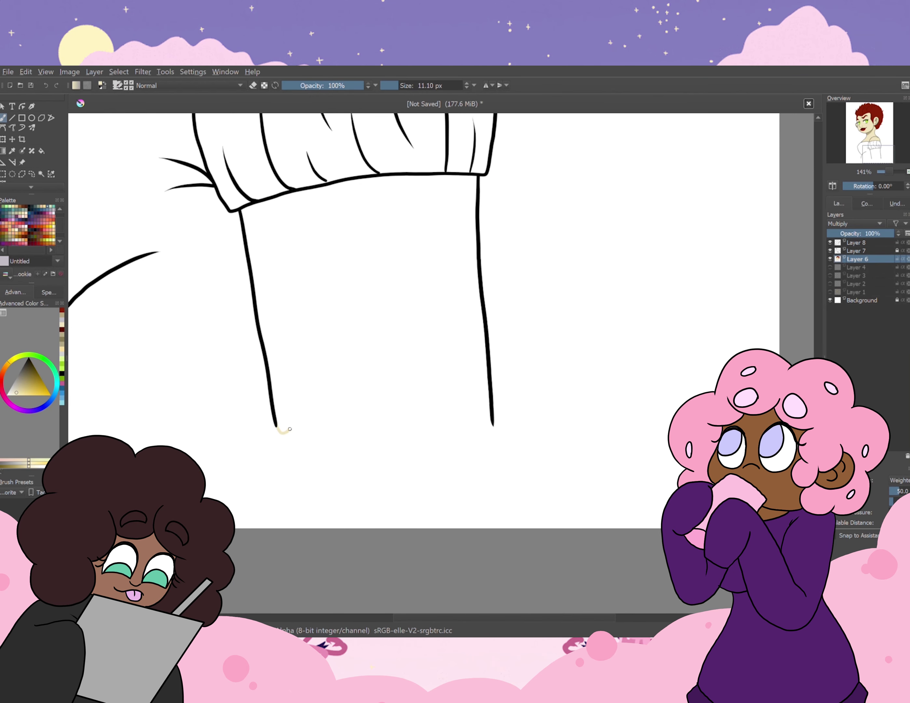
pyautogui.moveTo(352, 473)
pyautogui.mouseDown()
pyautogui.moveTo(398, 508)
pyautogui.moveTo(458, 395)
pyautogui.moveTo(487, 437)
pyautogui.mouseUp()
pyautogui.scroll(-4, 264, 255)
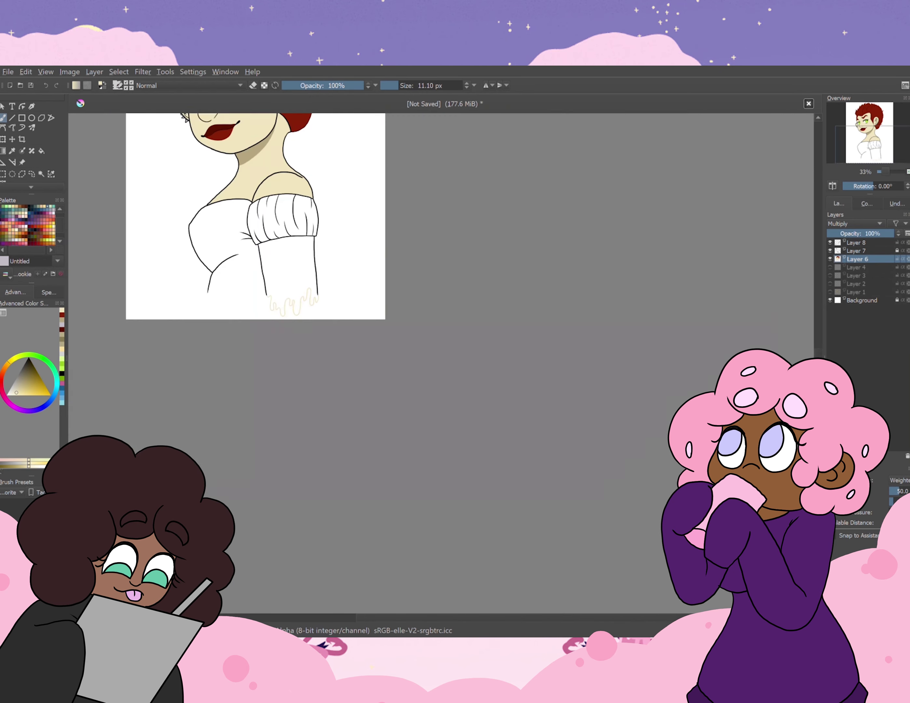
pyautogui.scroll(5, 418, 293)
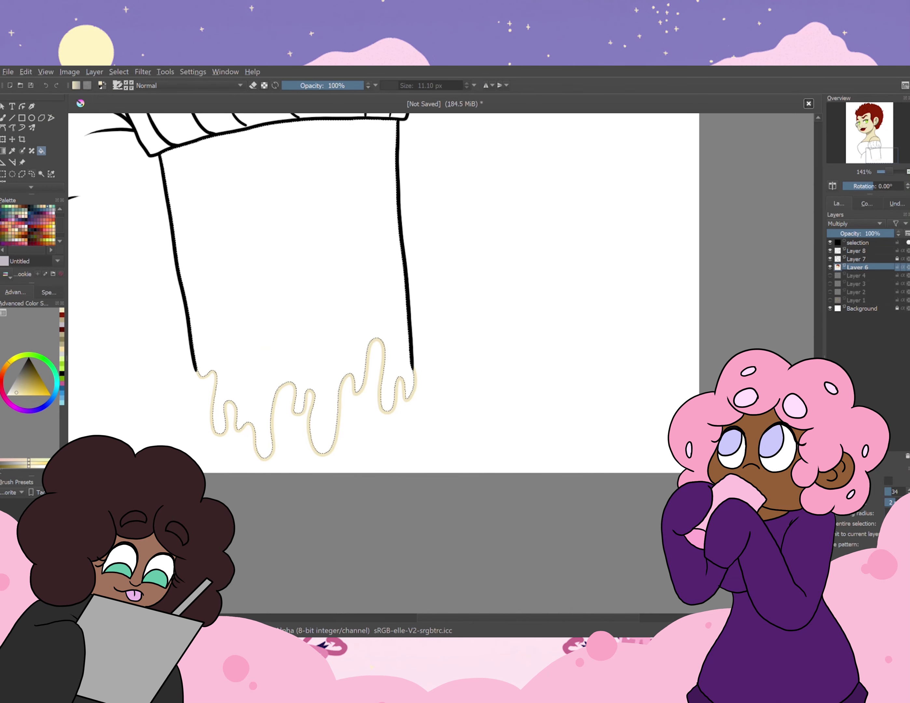
# - Select the inside of the arm, fill it with the skin colour and clear the selection
pyautogui.scroll(-3, 419, 293)
pyautogui.click(41, 174)
pyautogui.click(180, 259)
pyautogui.hotkey('shift', 'BackSpace')
pyautogui.hotkey('ctrl', 'r')
pyautogui.hotkey('ctrl', 'shift', 'a')
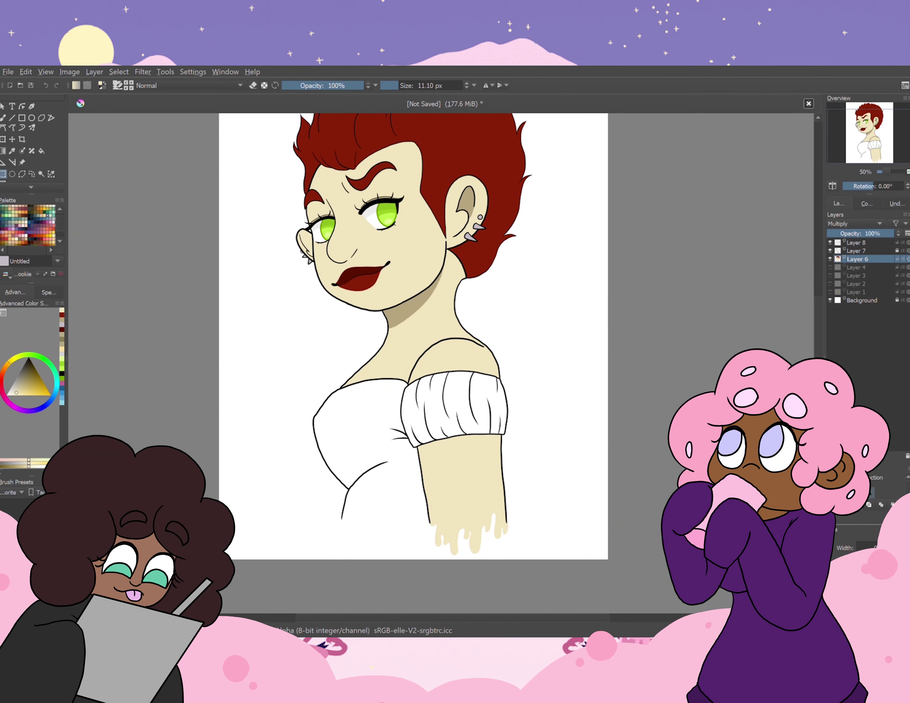
# - Draw a dripping sage-green lower edge across the open bottom of the bodice
pyautogui.press('b')
pyautogui.scroll(3, 383, 558)
pyautogui.moveTo(308, 421)
pyautogui.mouseDown()
pyautogui.moveTo(371, 424)
pyautogui.moveTo(444, 481)
pyautogui.moveTo(513, 454)
pyautogui.mouseUp()
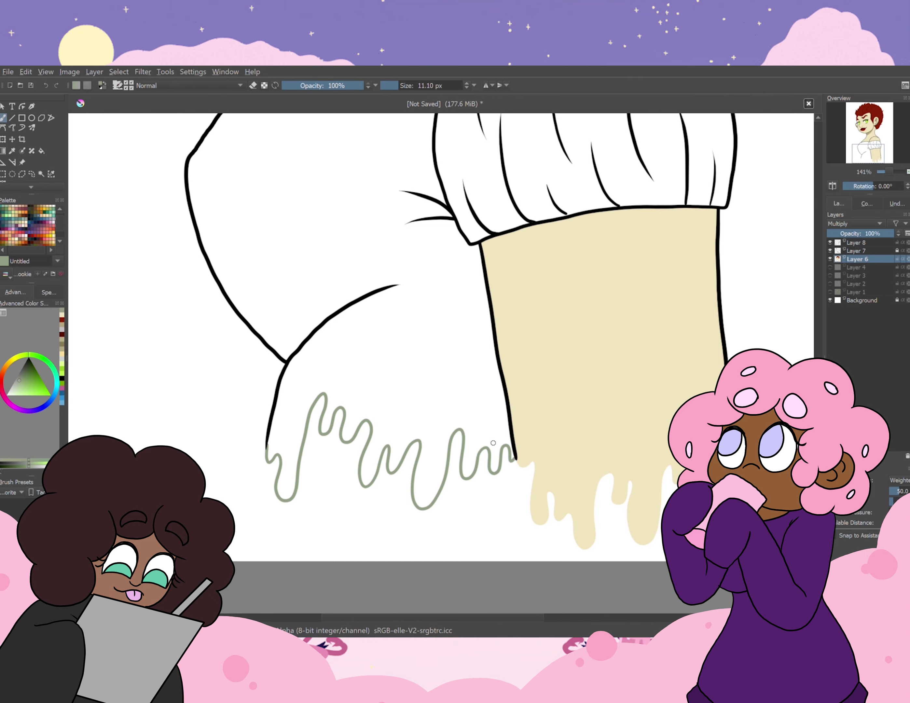
# - Fill the bodice and puff sleeve with sage green and clear the selection
pyautogui.scroll(-3, 513, 454)
pyautogui.press('f')
pyautogui.scroll(1, 418, 276)
pyautogui.hotkey('shift', 'BackSpace')
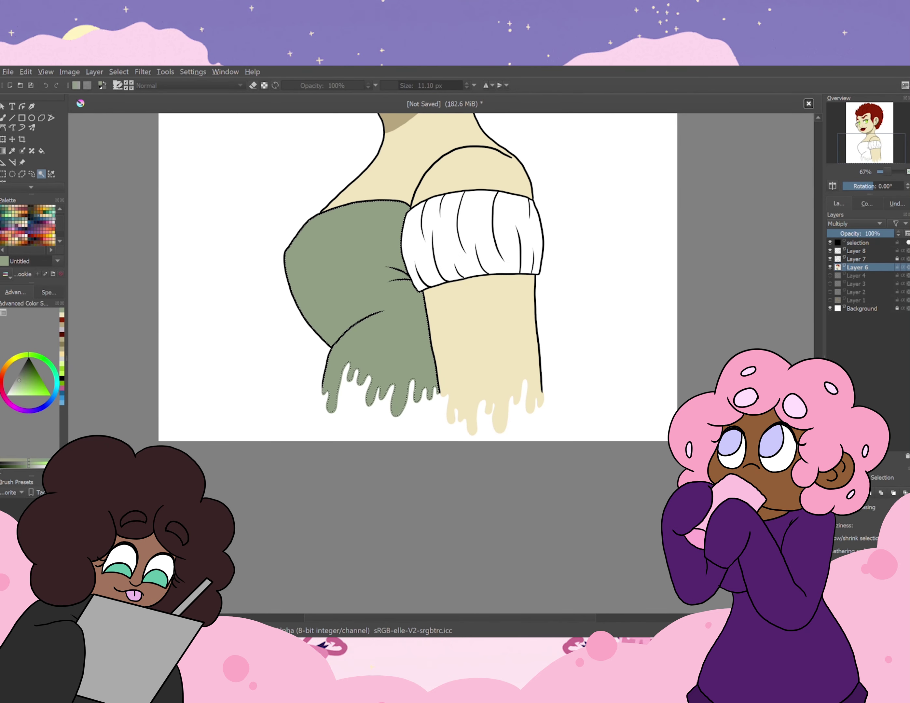
pyautogui.hotkey('ctrl', 'shift', 'a')
# - Draw wavy, dripping highlight outlines across the whole hair in a brighter red
pyautogui.scroll(-3, 419, 277)
pyautogui.press('p')
pyautogui.scroll(3, 409, 368)
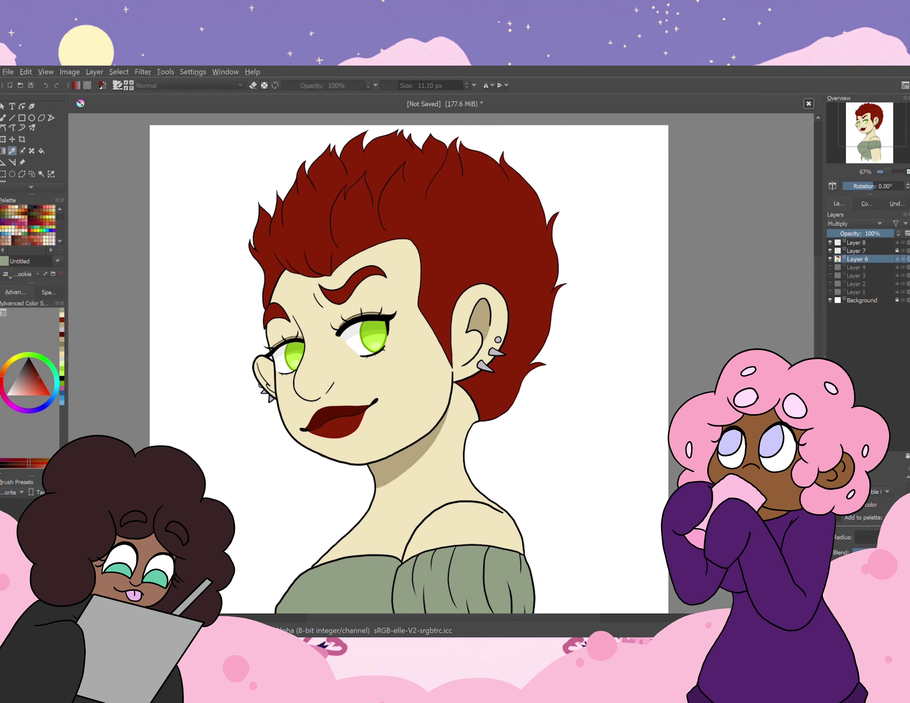
pyautogui.press('b')
pyautogui.scroll(3, 251, 394)
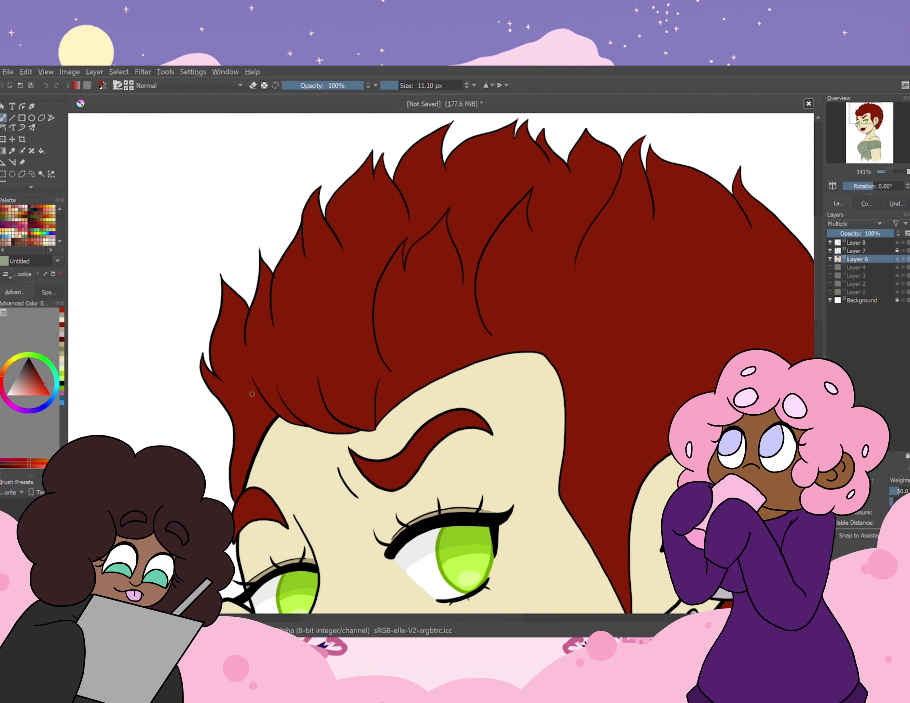
pyautogui.moveTo(383, 259); pyautogui.dragTo(216, 358)
pyautogui.hscroll(3, 439, 364)
pyautogui.moveTo(335, 302)
pyautogui.mouseDown()
pyautogui.moveTo(375, 267)
pyautogui.moveTo(523, 317)
pyautogui.moveTo(687, 305)
pyautogui.mouseUp()
pyautogui.moveTo(249, 287); pyautogui.dragTo(297, 287)
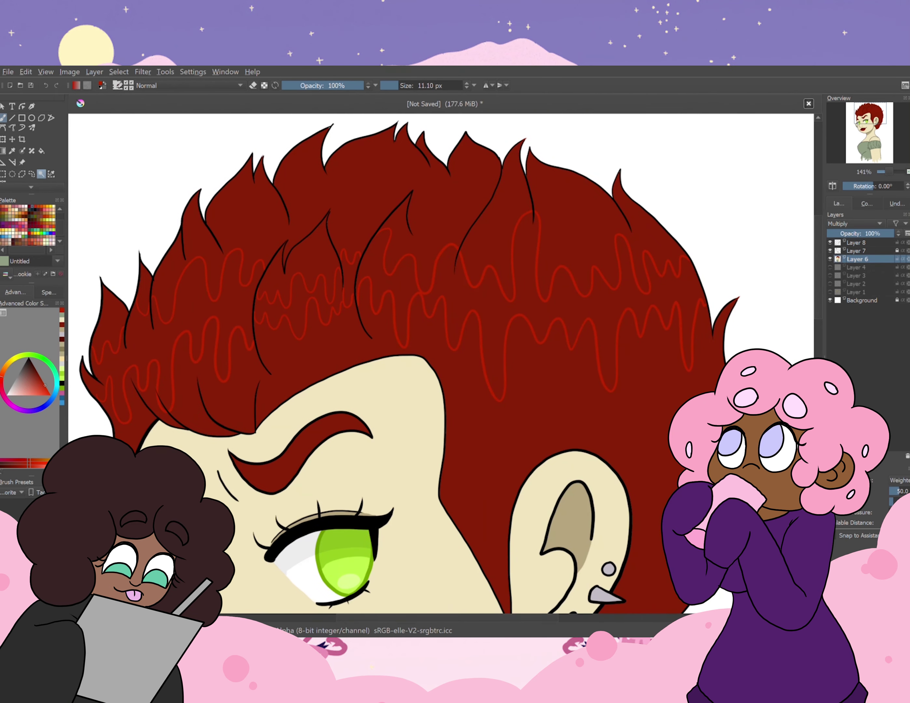
# - Fill the inside of the hair highlight outlines with bright red and clear the selection
pyautogui.press('f')
pyautogui.click(178, 322)
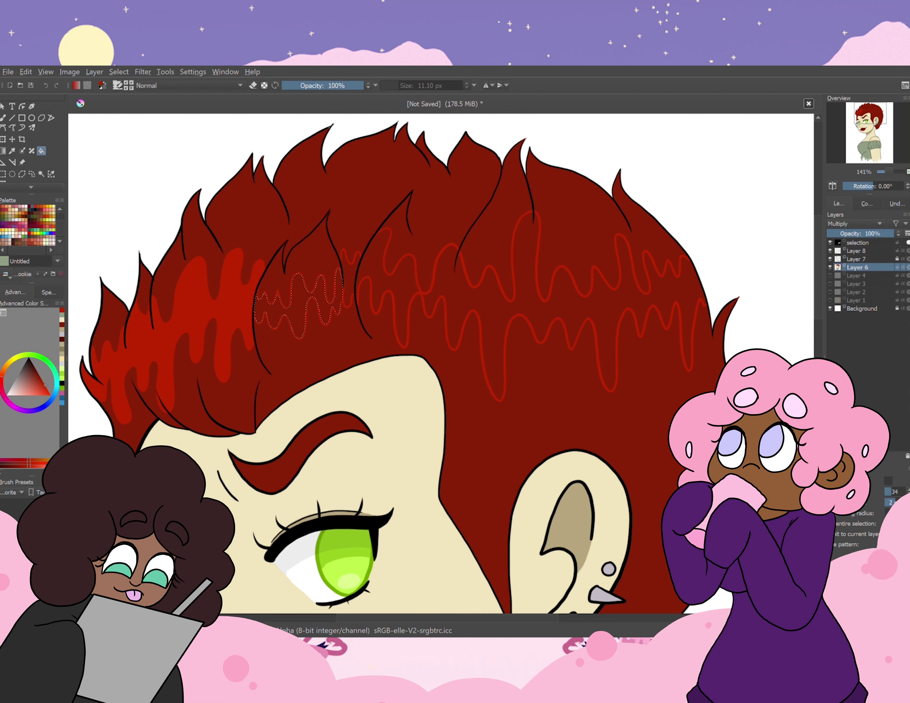
pyautogui.scroll(-10, 442, 364)
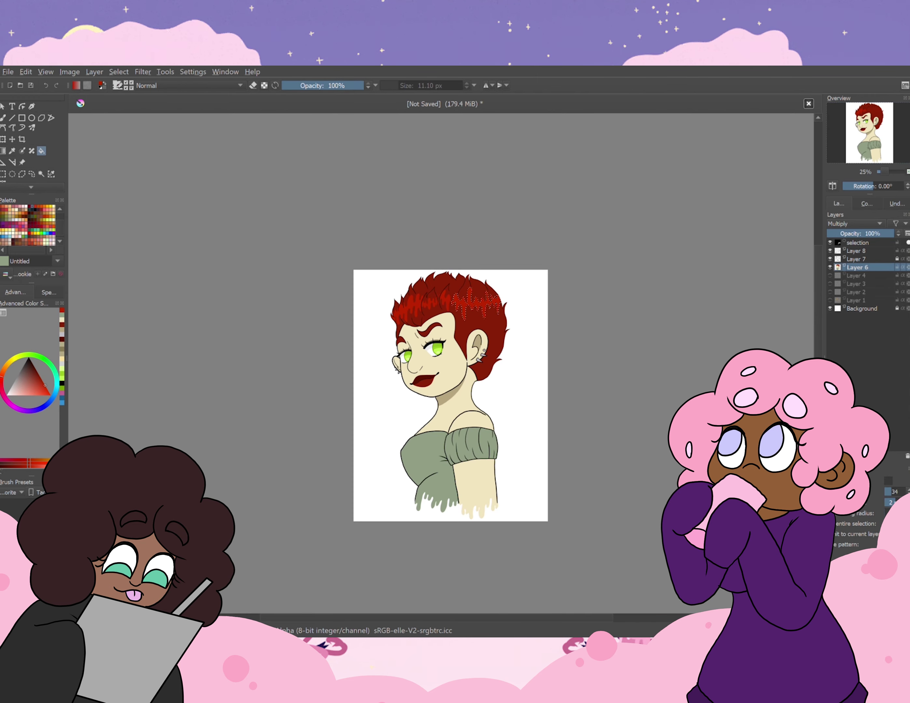
pyautogui.scroll(12, 429, 306)
pyautogui.hotkey('ctrl', 'shift', 'a')
# - Paint darker red shadows beside the strand lines of the spiky tufts along the crown of the hair
pyautogui.press('b')
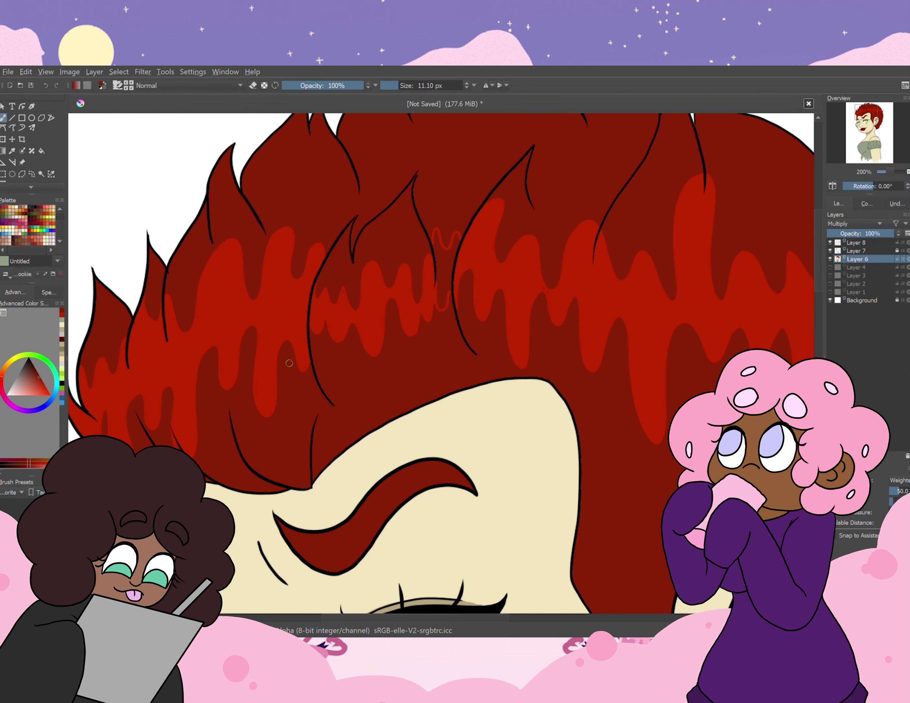
pyautogui.scroll(1, 429, 224)
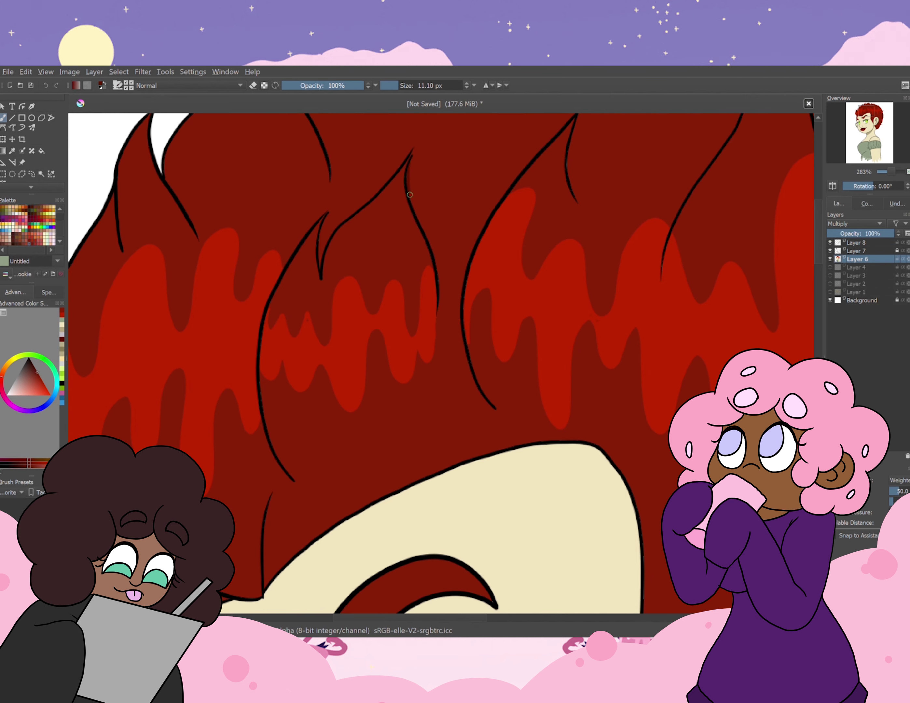
pyautogui.moveTo(407, 176); pyautogui.dragTo(437, 263)
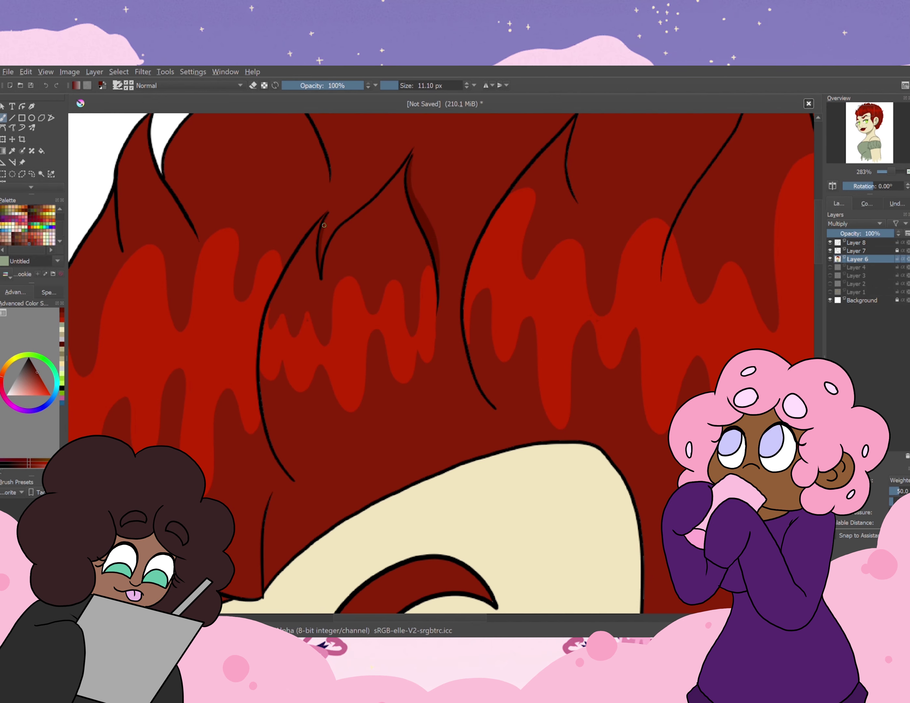
pyautogui.scroll(3, 578, 330)
pyautogui.moveTo(582, 228); pyautogui.dragTo(578, 330)
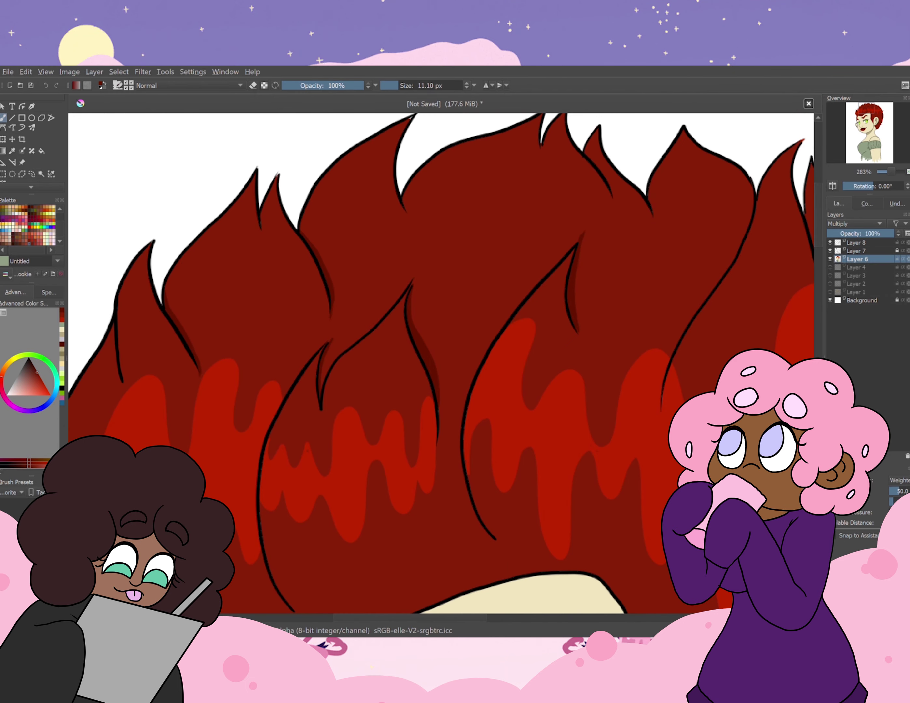
pyautogui.hscroll(5, 614, 194)
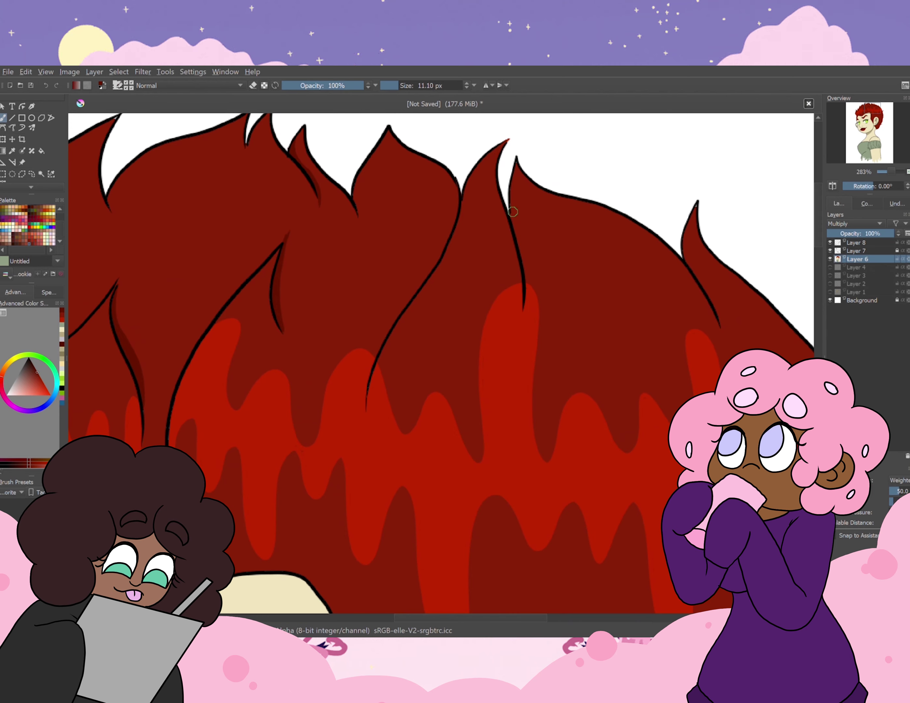
pyautogui.scroll(-15, 526, 308)
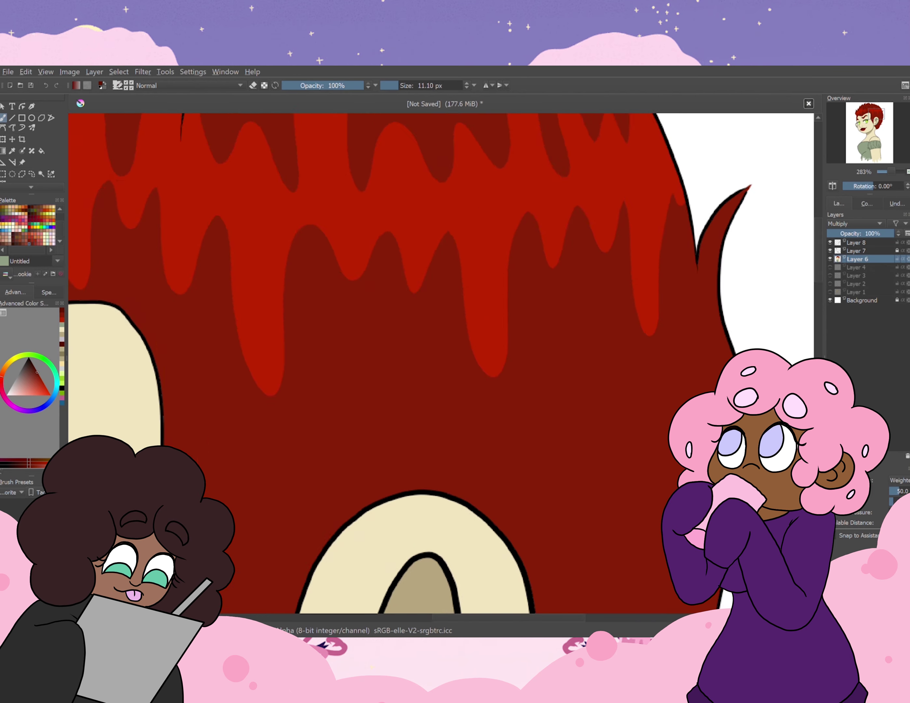
# - Shade beneath the strand lines of the front hairline above the forehead in darker red
pyautogui.hscroll(-3, 265, 265)
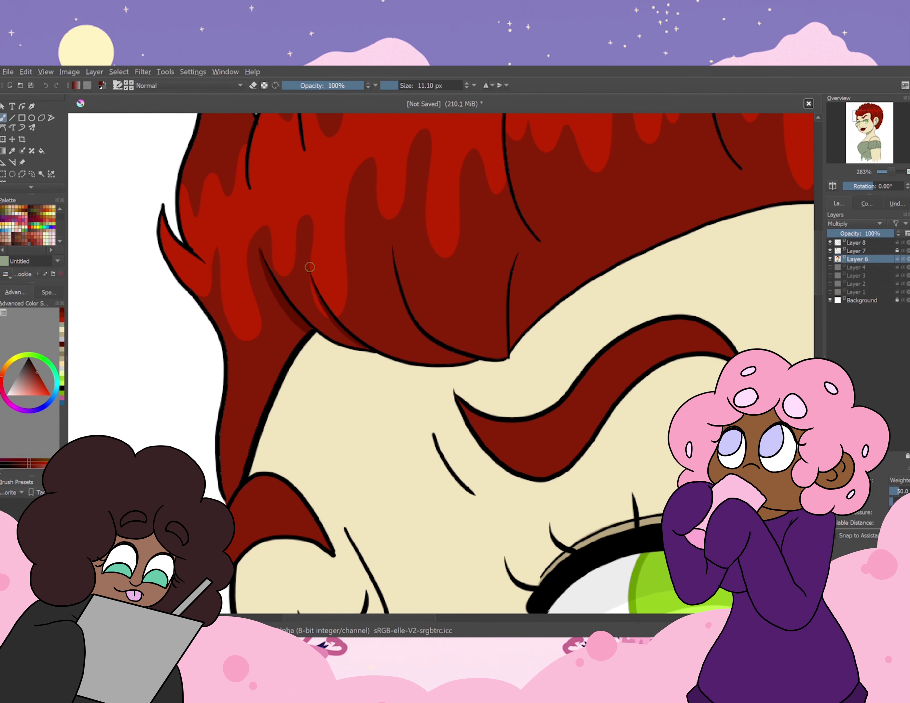
pyautogui.moveTo(310, 270); pyautogui.dragTo(331, 318)
pyautogui.moveTo(394, 257)
pyautogui.mouseDown()
pyautogui.moveTo(405, 311)
pyautogui.moveTo(472, 358)
pyautogui.mouseUp()
# - Choose a warm brown and dot freckles of varying size across the nose and cheeks
pyautogui.scroll(-15, 510, 314)
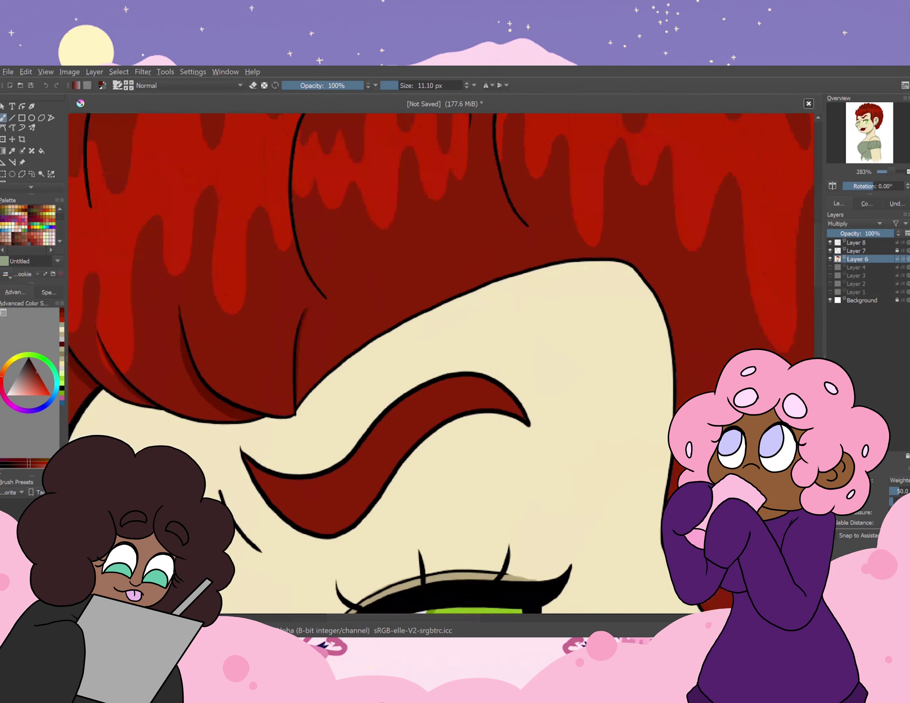
pyautogui.press('p')
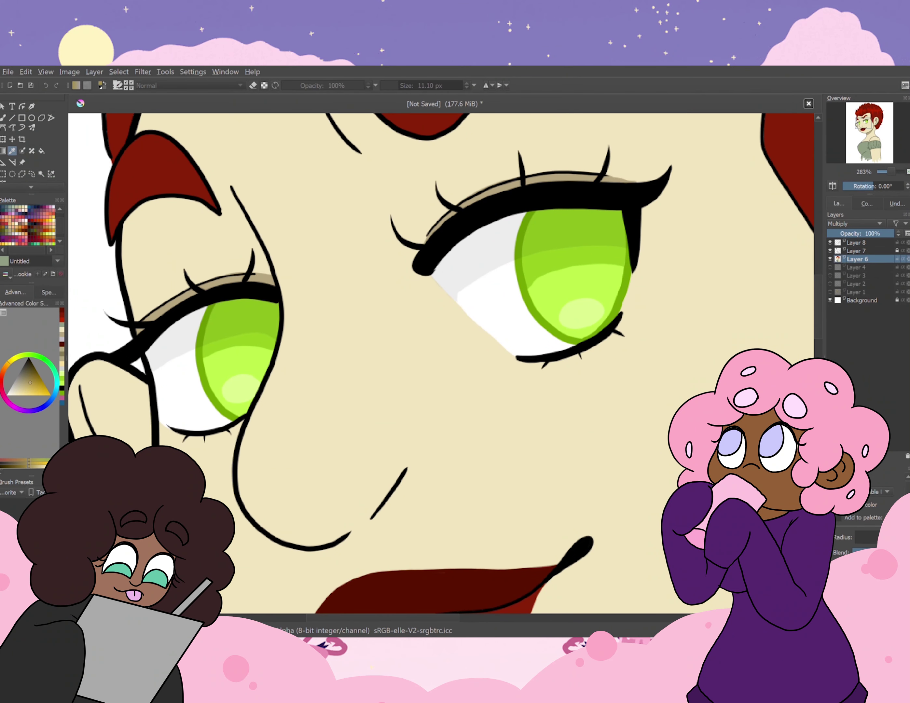
pyautogui.press('b')
pyautogui.click(296, 316)
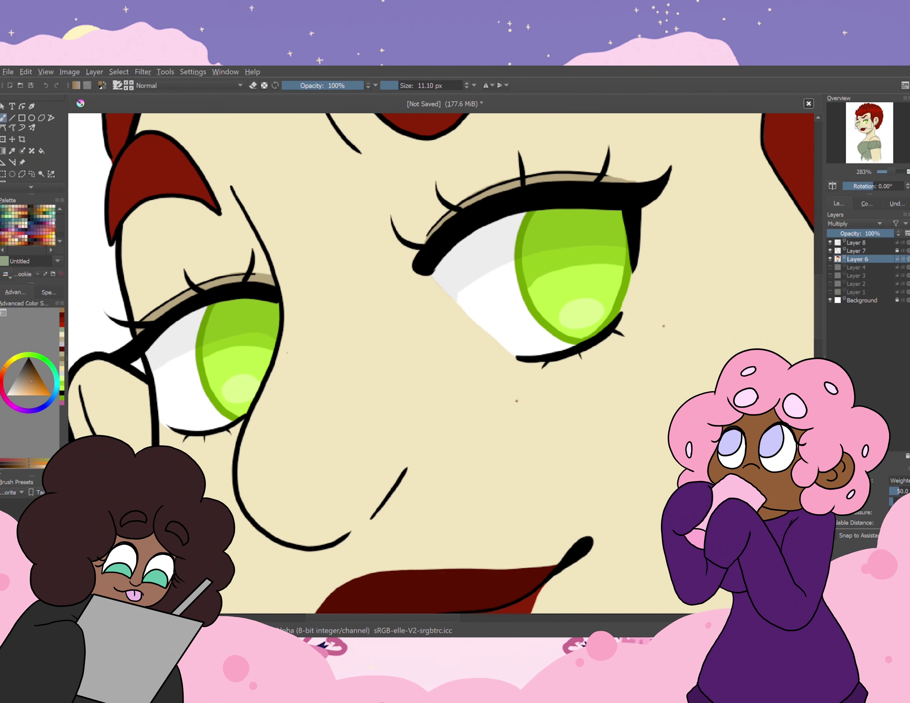
pyautogui.click(304, 365)
pyautogui.click(425, 336)
pyautogui.click(457, 411)
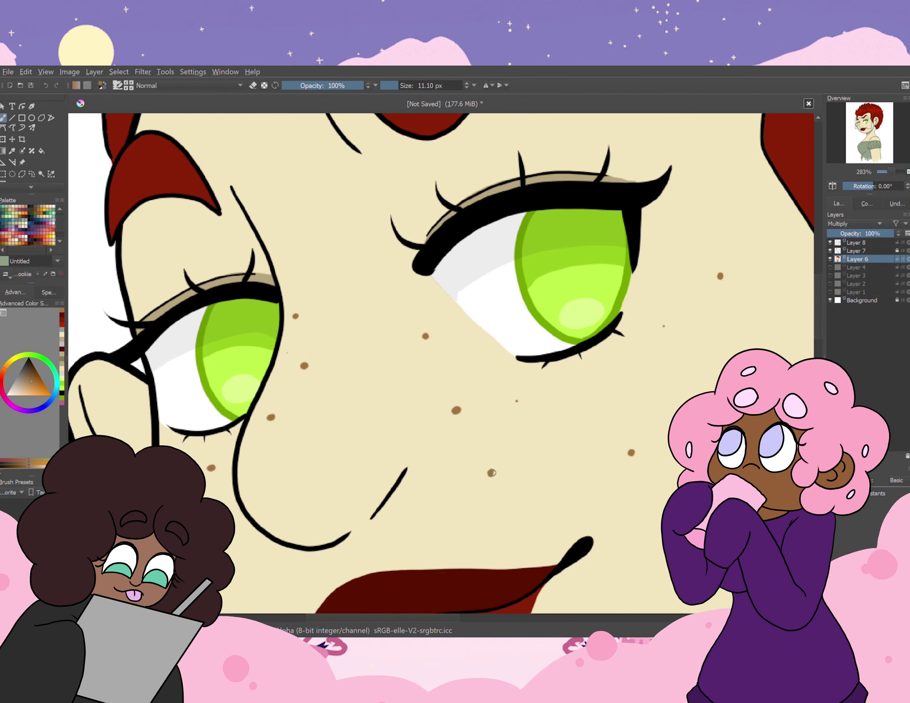
pyautogui.click(491, 472)
pyautogui.click(799, 319)
# - Dot matching brown freckles on the ears and the bare shoulder
pyautogui.scroll(-6, 722, 299)
pyautogui.press('1')
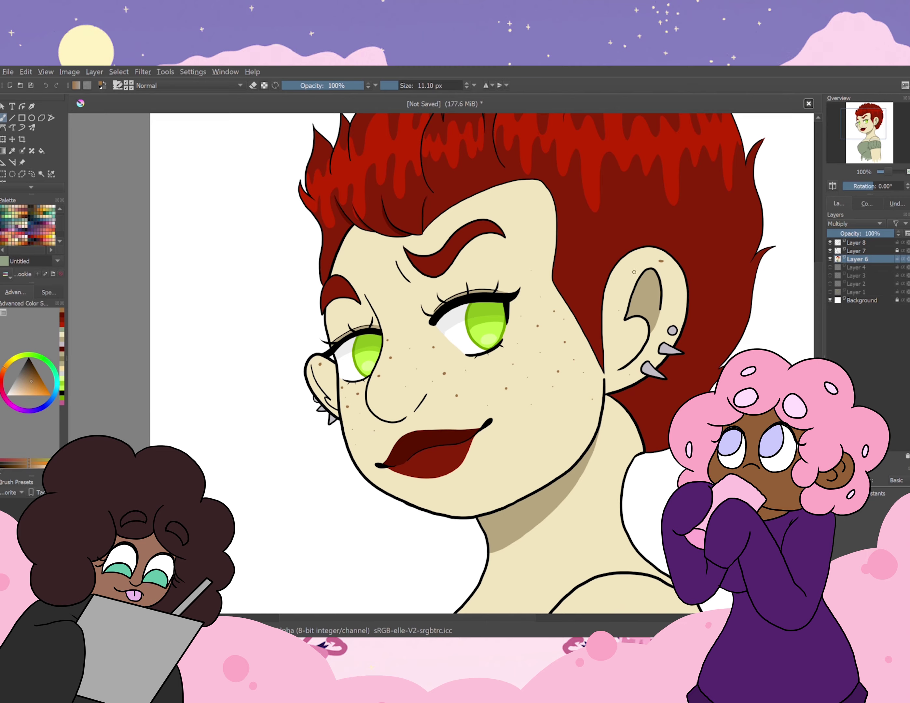
pyautogui.scroll(1, 565, 391)
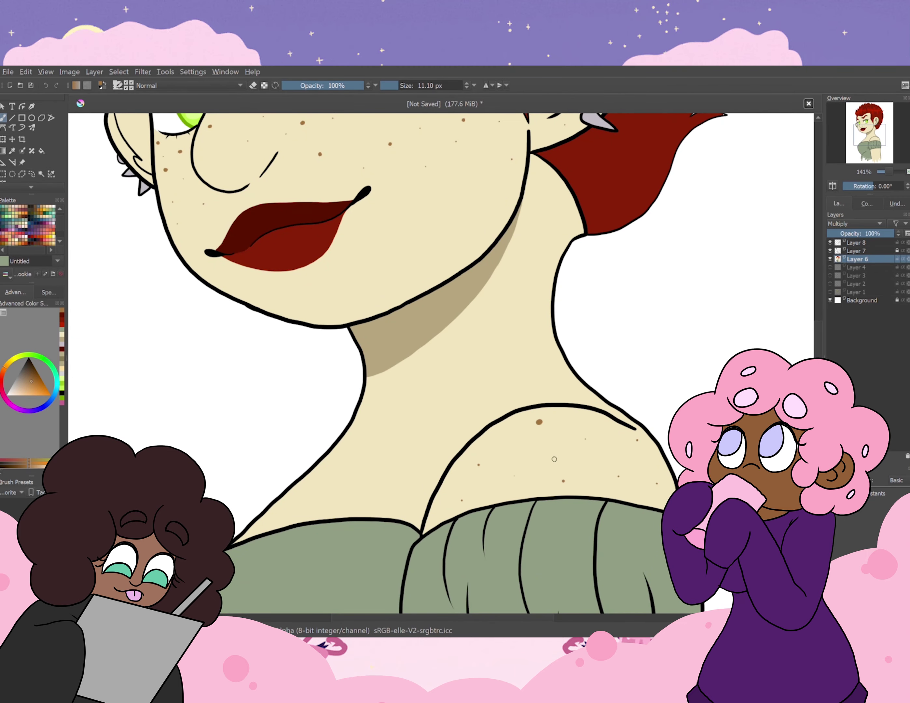
pyautogui.scroll(-5, 514, 475)
pyautogui.scroll(10, 514, 476)
pyautogui.scroll(-3, 442, 363)
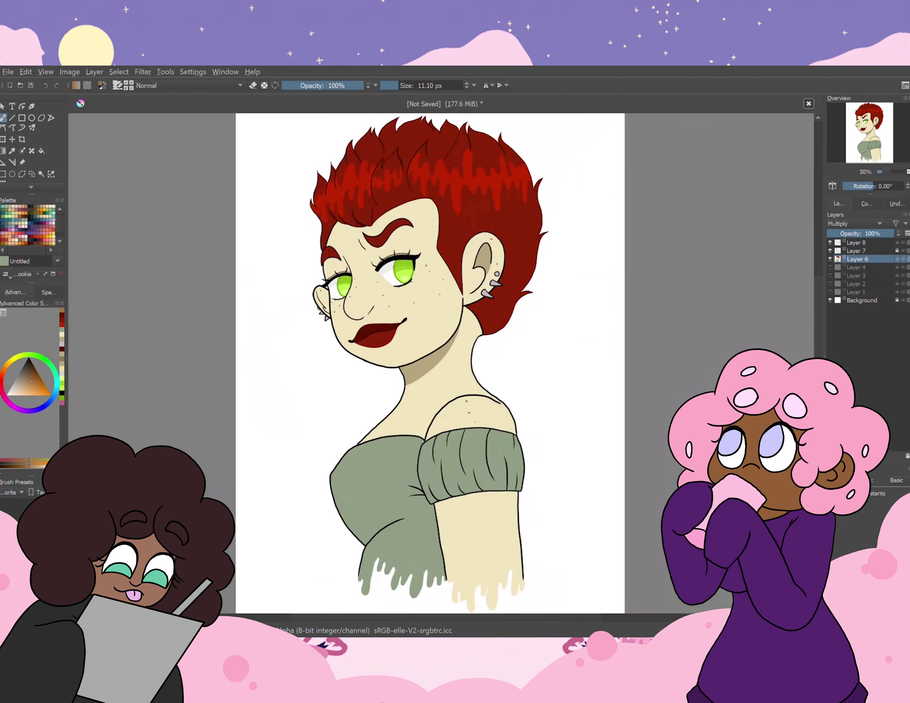
# - Hide the colour on Layer 6, show the rough splash sketch on Layer 4 and reposition it slightly behind the figure
pyautogui.click(830, 259)
pyautogui.click(830, 266)
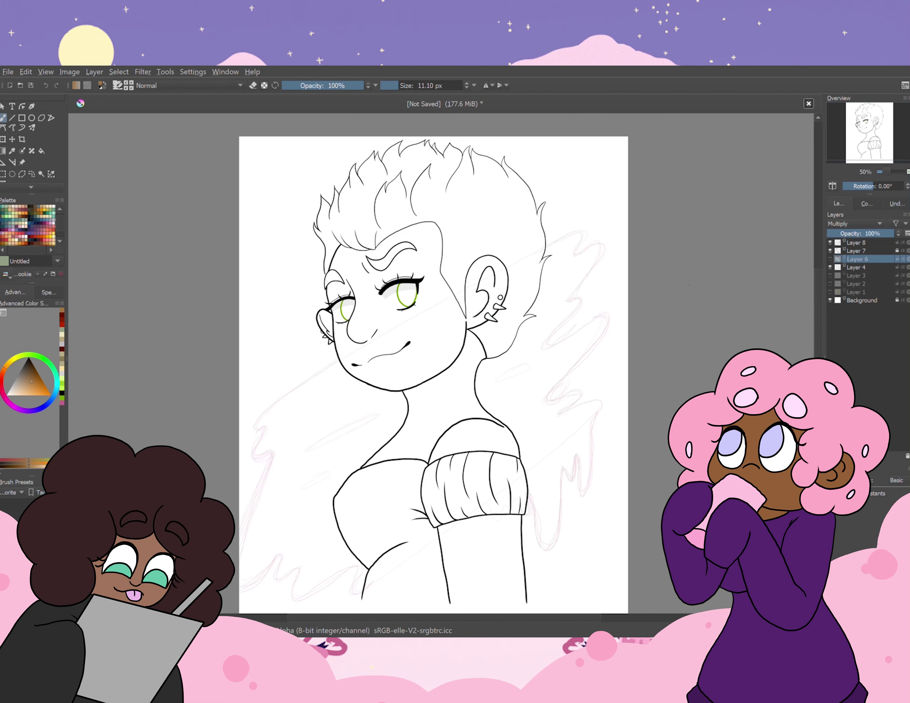
pyautogui.scroll(-1, 435, 325)
pyautogui.click(855, 267)
pyautogui.press('t')
pyautogui.press('b')
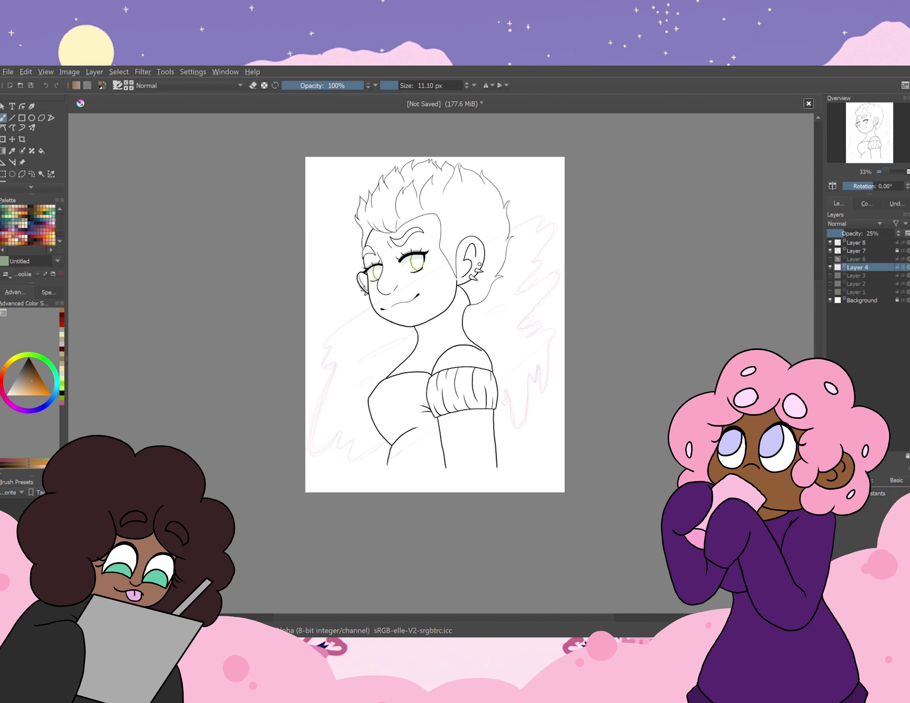
pyautogui.scroll(1, 436, 324)
# - Pick lime green, select the empty area around the coloured figure on Layer 6 and keep the Layer 4 sketch visible as a guide
pyautogui.click(829, 259)
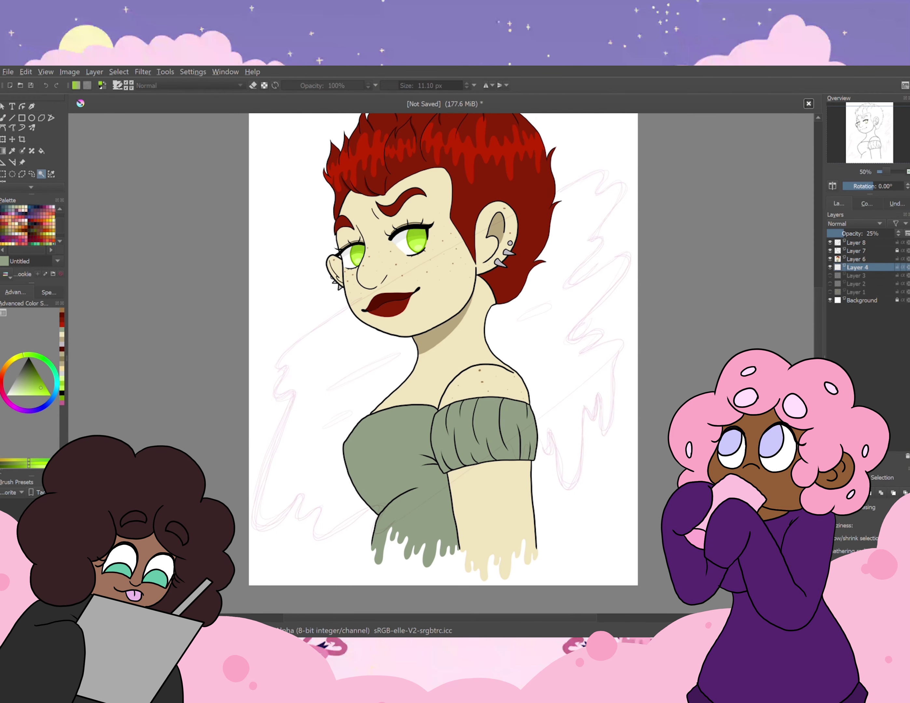
pyautogui.click(829, 267)
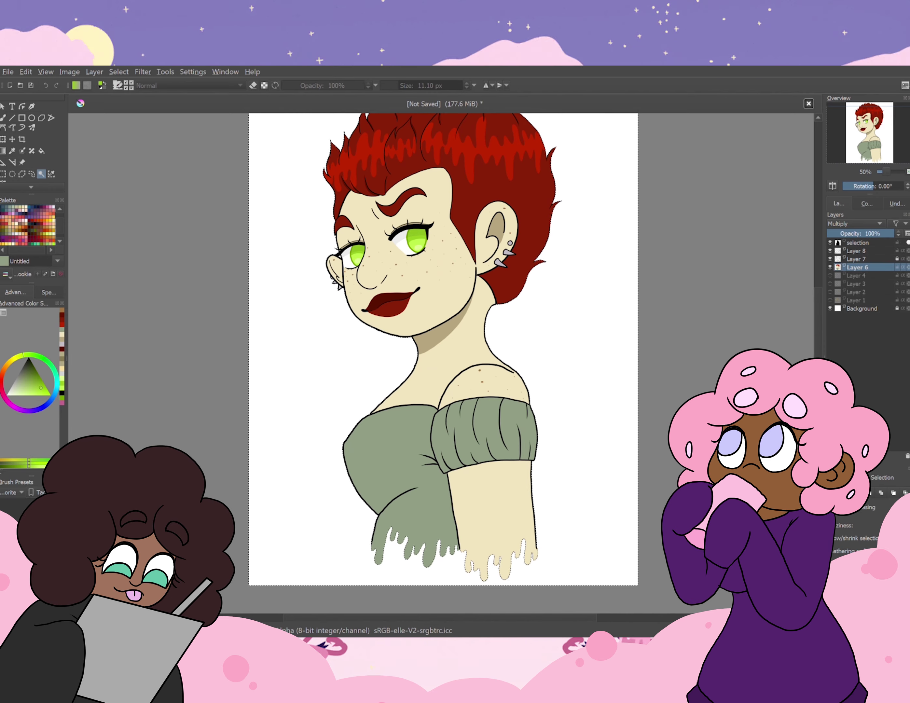
pyautogui.click(293, 209)
pyautogui.click(830, 275)
pyautogui.press('b')
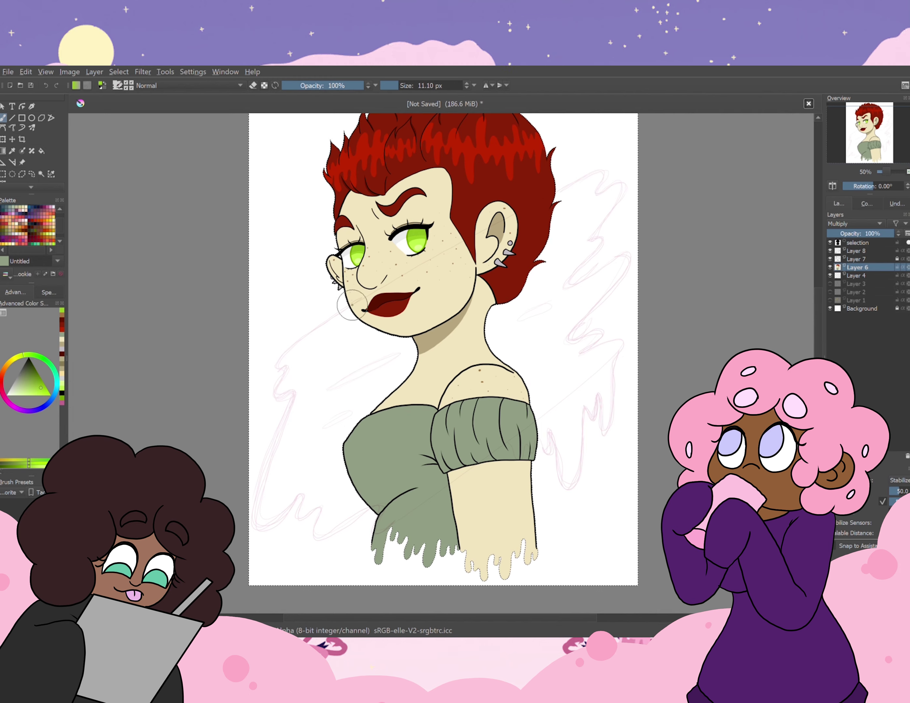
# - Trace the splash outline and its inner oval gaps in lime green on the side the face looks toward
pyautogui.press('1')
pyautogui.moveTo(274, 224); pyautogui.dragTo(294, 435)
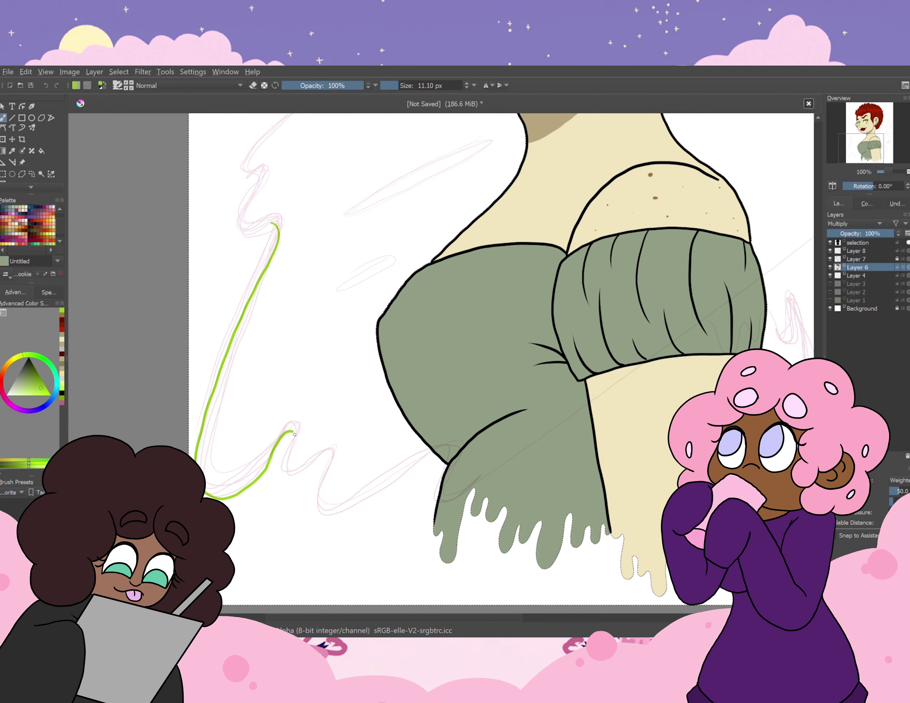
pyautogui.scroll(5, 460, 364)
pyautogui.moveTo(404, 285); pyautogui.dragTo(291, 463)
pyautogui.moveTo(512, 373); pyautogui.dragTo(508, 379)
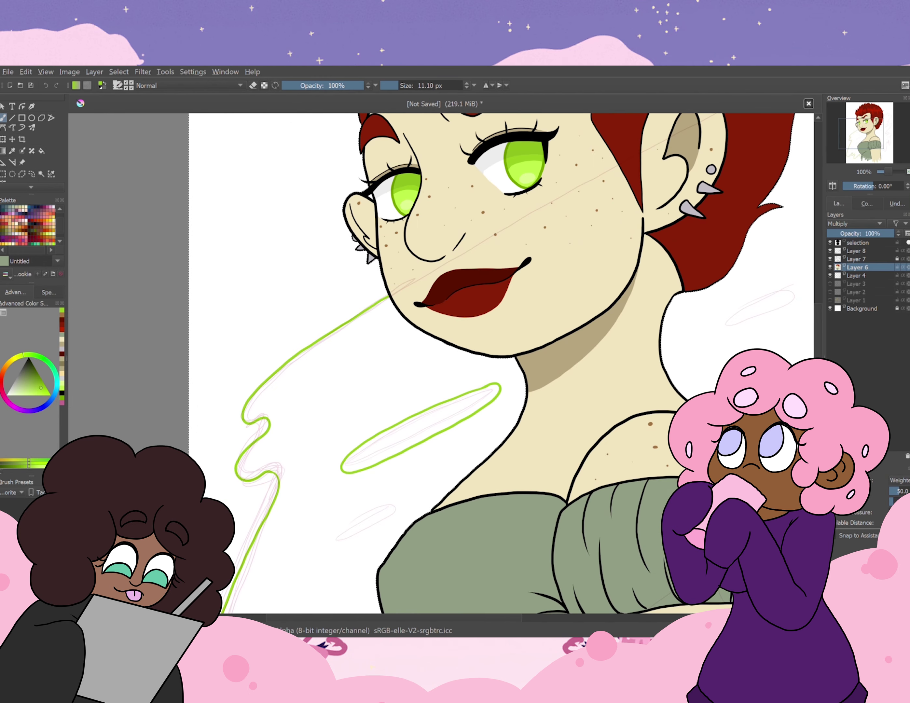
pyautogui.moveTo(414, 495); pyautogui.dragTo(408, 498)
# - Trace the dripping, jagged splash outline in lime green behind the back, from the sleeve up to the hair
pyautogui.scroll(-3, 460, 364)
pyautogui.hscroll(5, 460, 364)
pyautogui.moveTo(538, 387); pyautogui.dragTo(400, 477)
pyautogui.moveTo(487, 272); pyautogui.dragTo(557, 418)
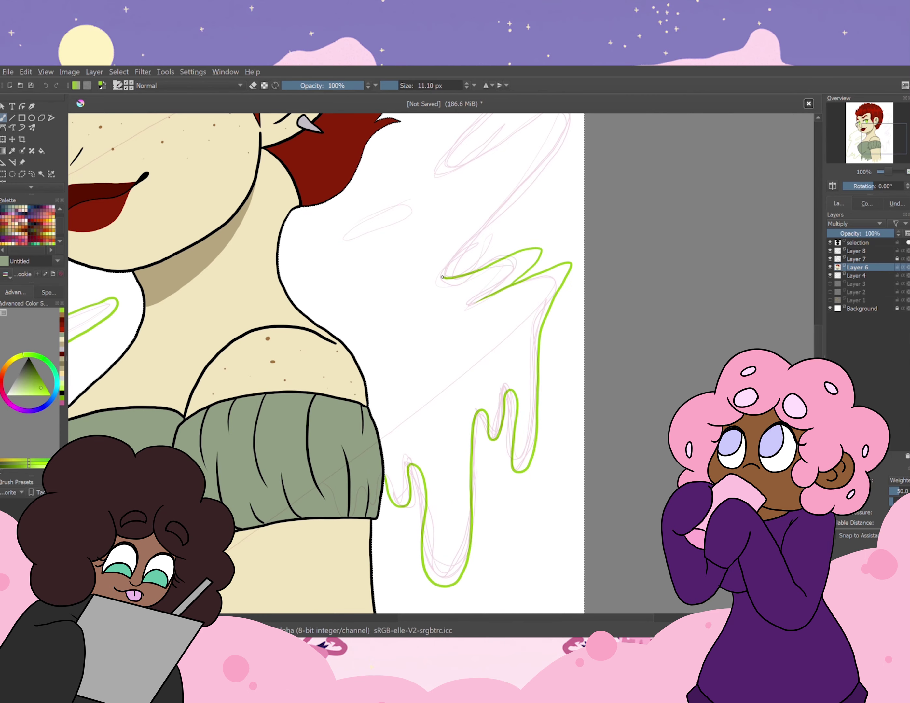
pyautogui.scroll(3, 460, 365)
pyautogui.moveTo(540, 354); pyautogui.dragTo(540, 134)
pyautogui.scroll(3, 461, 364)
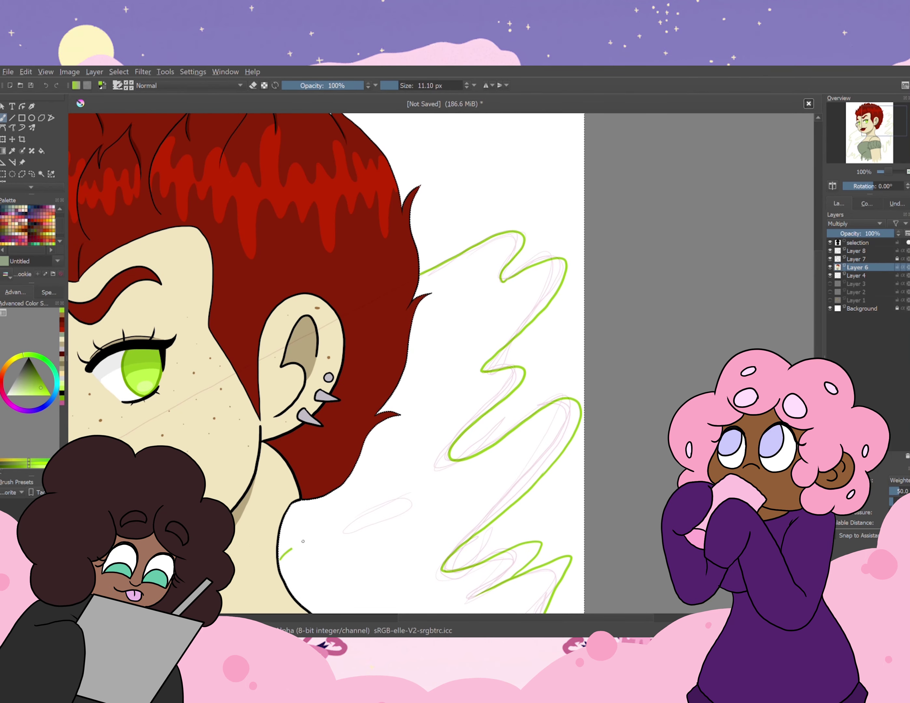
# - Draw the oval gap beside the neck and small lime-green droplet outlines around the splash
pyautogui.scroll(-5, 461, 364)
pyautogui.scroll(4, 461, 364)
pyautogui.moveTo(404, 335); pyautogui.dragTo(352, 362)
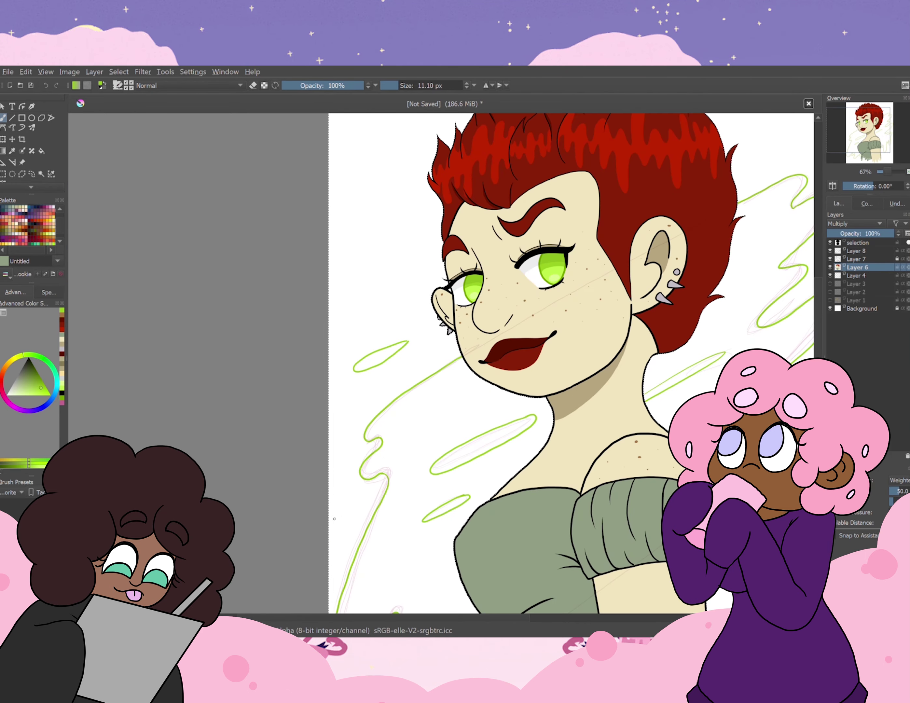
pyautogui.hscroll(-4, 461, 364)
pyautogui.scroll(-2, 440, 364)
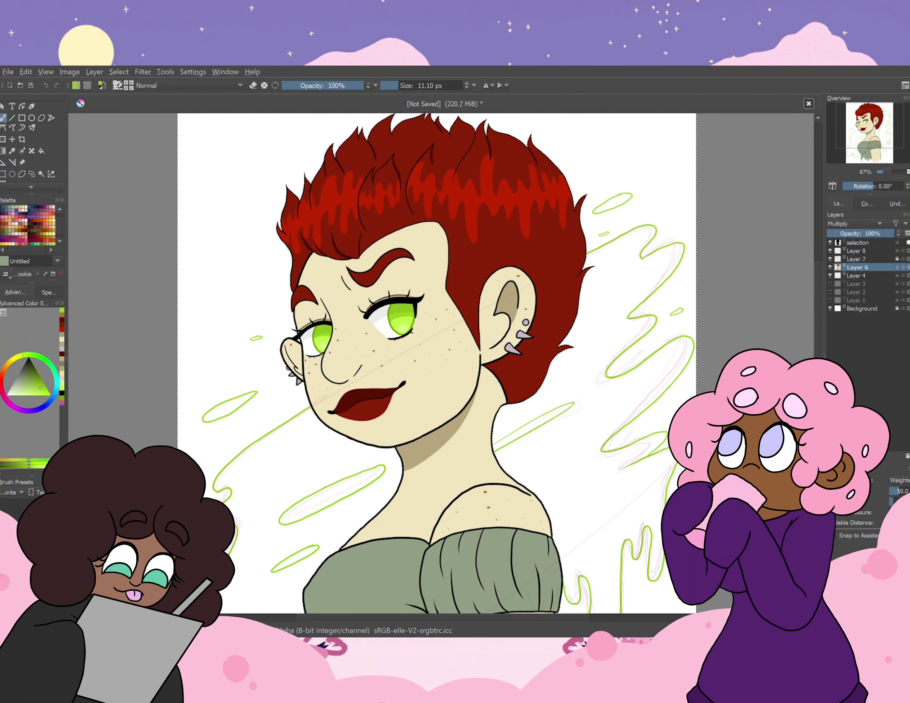
# - Hide the sketch on Layer 4, fill the inside of the splash outlines with lime green and clear the selection
pyautogui.scroll(-5, 439, 364)
pyautogui.hotkey('ctrl', 'r')
pyautogui.scroll(3, 324, 382)
pyautogui.click(41, 174)
pyautogui.click(830, 275)
pyautogui.click(285, 481)
pyautogui.press('b')
pyautogui.hotkey('shift', 'BackSpace')
pyautogui.hotkey('ctrl', 'shift', 'a')
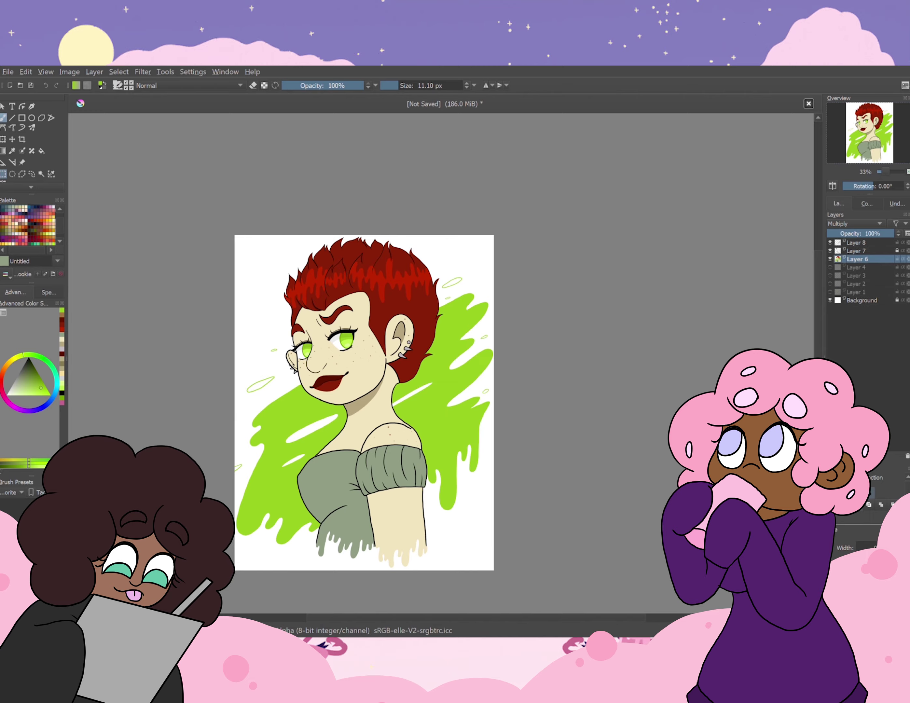
# - Fill in the outlined droplets in front of the face and at the adjacent canvas edge with lime green
pyautogui.scroll(12, 274, 351)
pyautogui.moveTo(176, 498)
pyautogui.mouseDown()
pyautogui.moveTo(512, 290)
pyautogui.moveTo(246, 457)
pyautogui.moveTo(306, 390)
pyautogui.moveTo(335, 423)
pyautogui.moveTo(467, 378)
pyautogui.moveTo(382, 394)
pyautogui.mouseUp()
pyautogui.scroll(-2, 351, 547)
pyautogui.moveTo(324, 485); pyautogui.dragTo(370, 442)
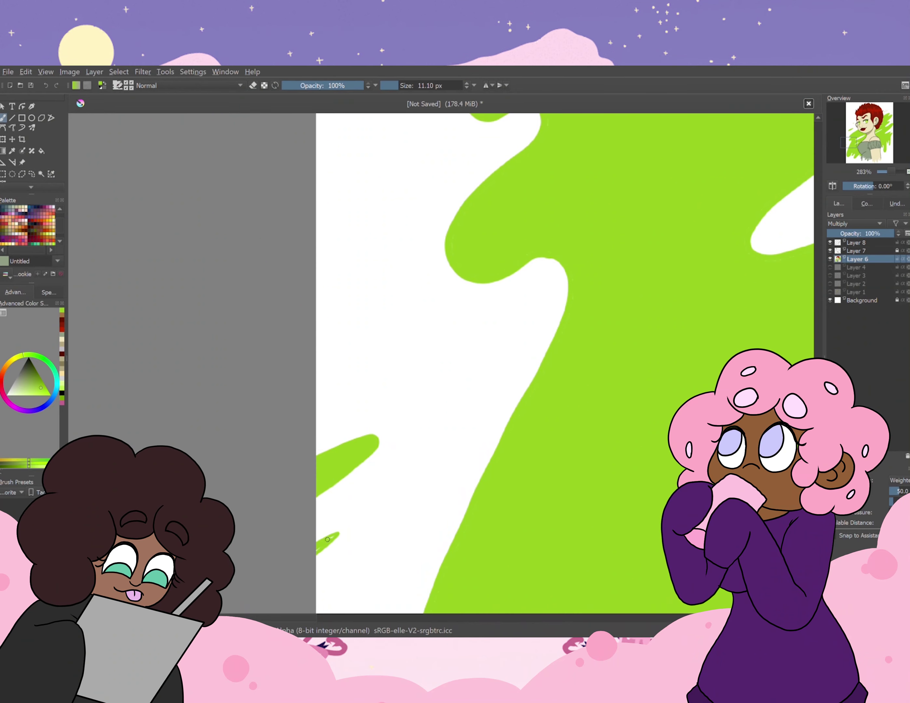
# - Fill in the outlined droplets behind the head and beside the hair with lime green
pyautogui.scroll(-5, 565, 360)
pyautogui.scroll(3, 693, 228)
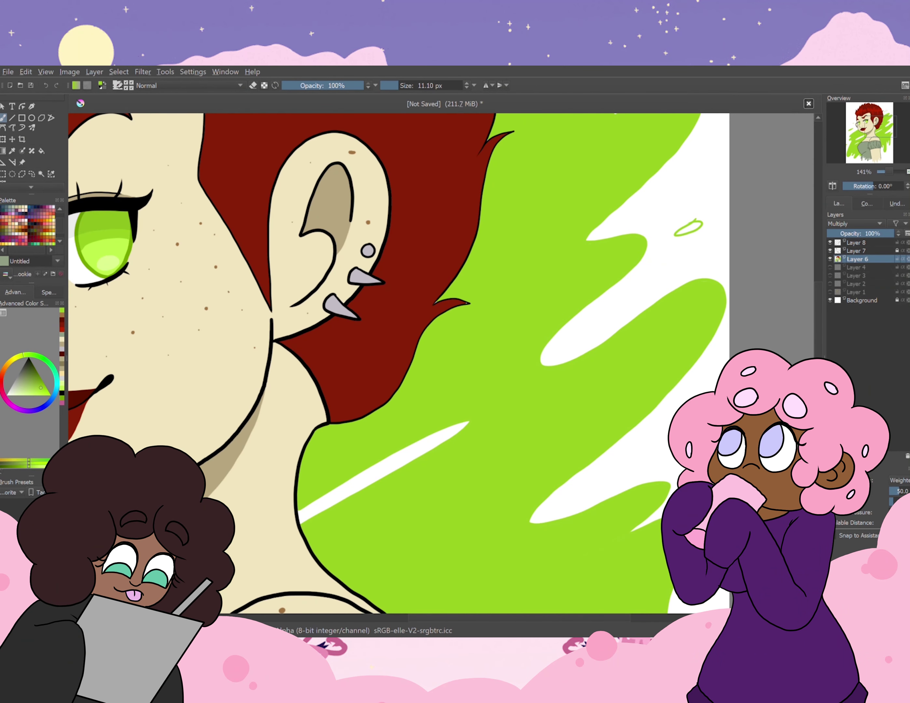
pyautogui.moveTo(694, 228); pyautogui.dragTo(678, 232)
pyautogui.scroll(5, 677, 236)
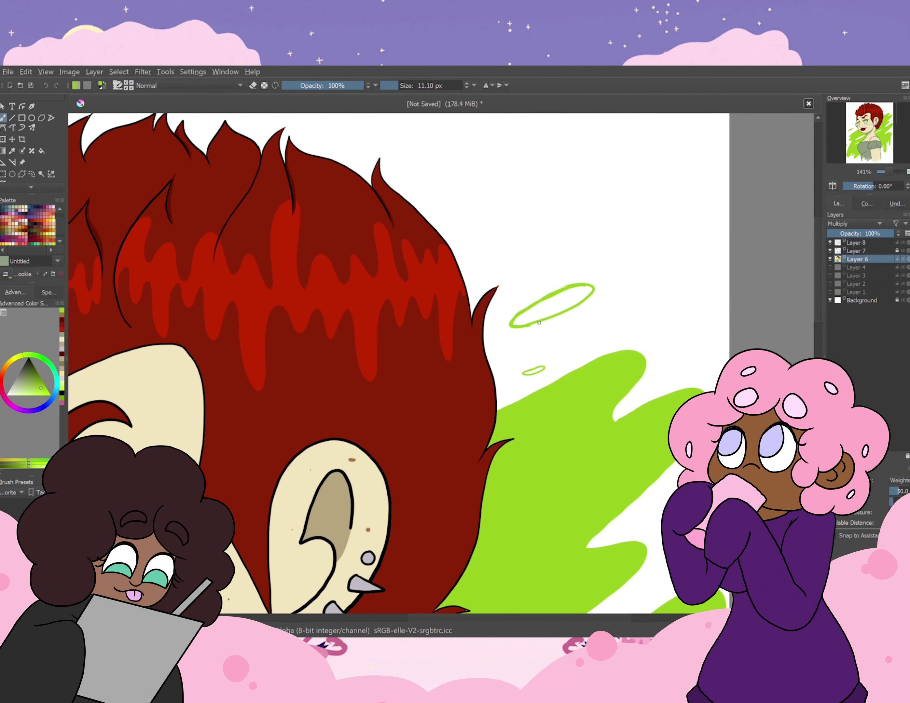
pyautogui.moveTo(582, 293); pyautogui.dragTo(528, 321)
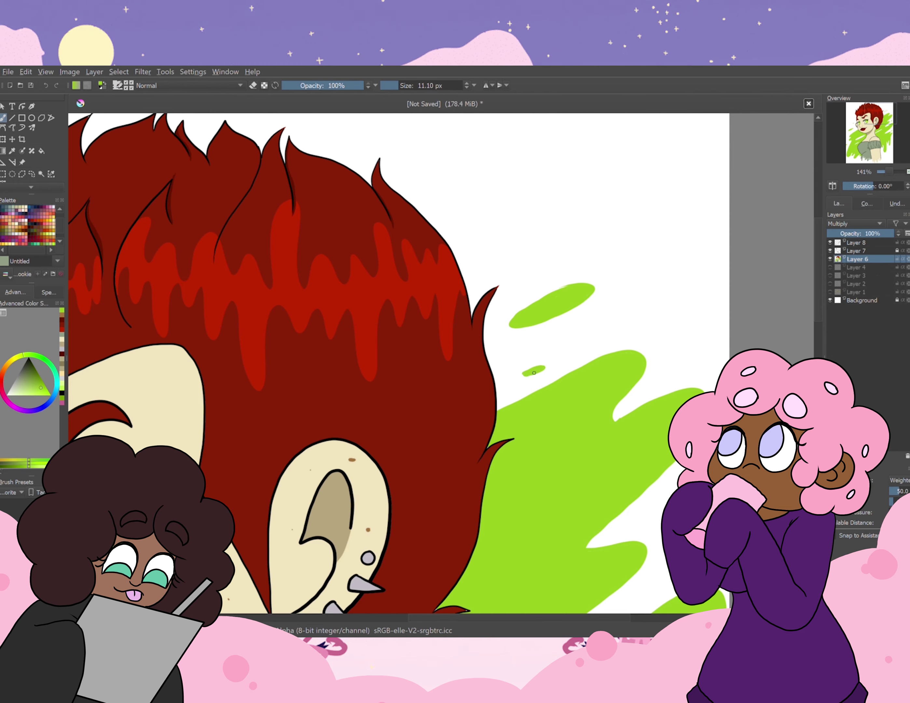
pyautogui.scroll(-5, 569, 291)
pyautogui.scroll(2, 569, 291)
pyautogui.scroll(-2, 570, 292)
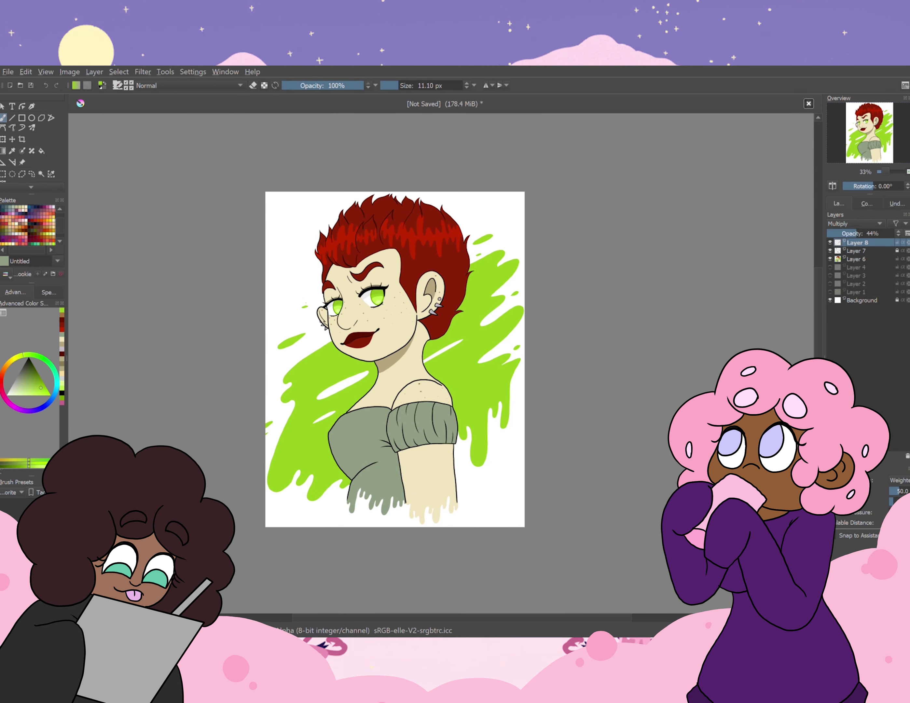
# - Add a new layer above Layer 8 and paint white shine highlights on both eyes and the cheek
pyautogui.press('Insert')
pyautogui.scroll(6, 586, 322)
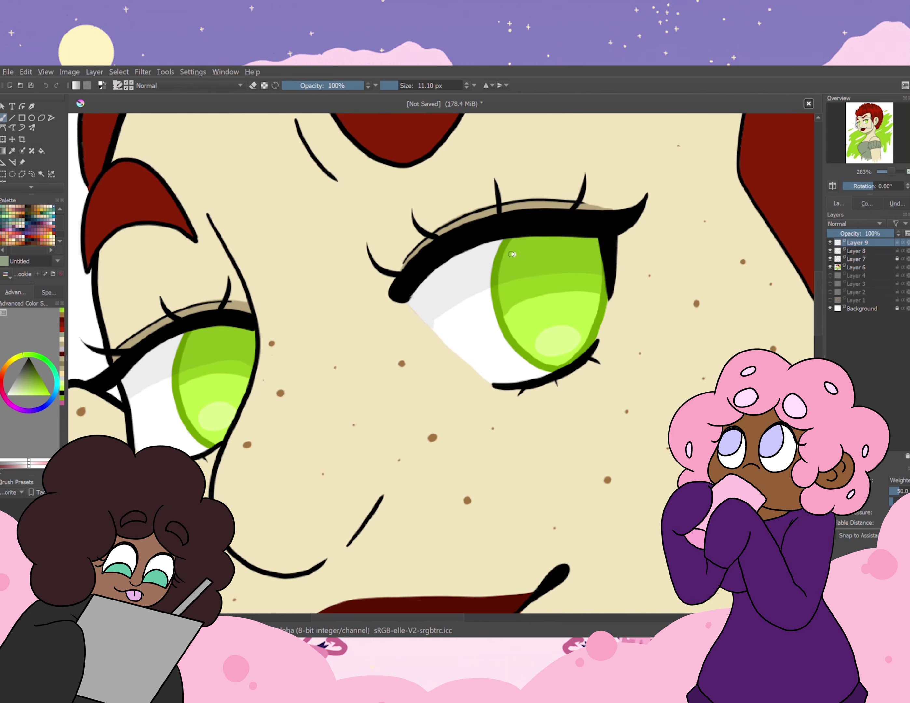
pyautogui.scroll(-1, 586, 321)
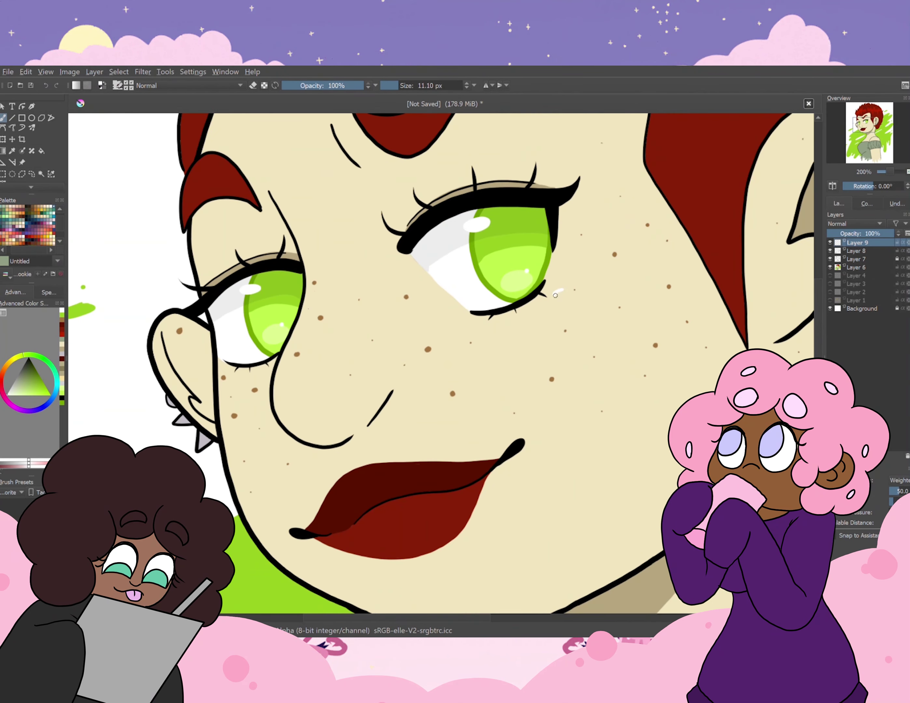